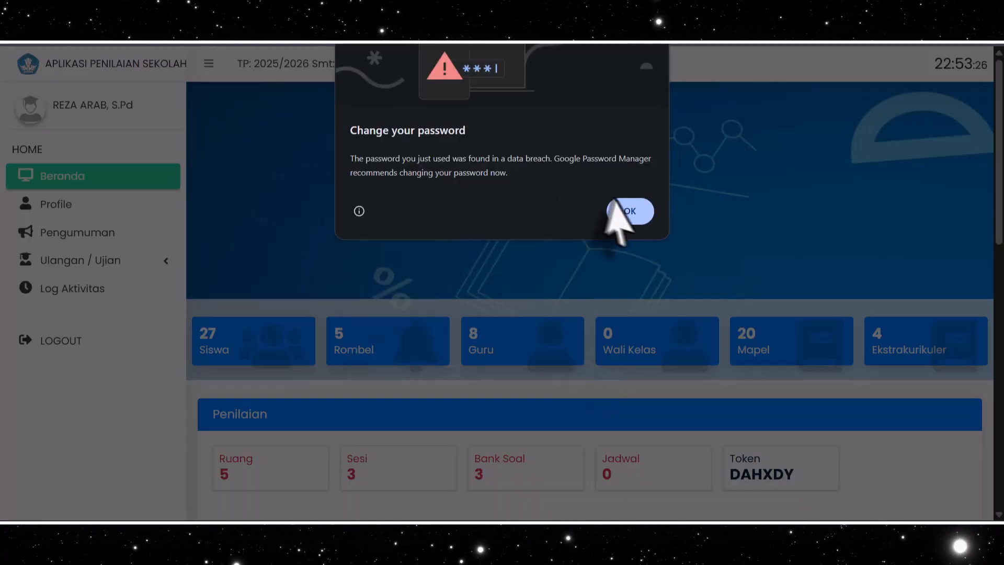
# Review the dashboard's summary cards, assessment section and announcements
pyautogui.click(628, 209)
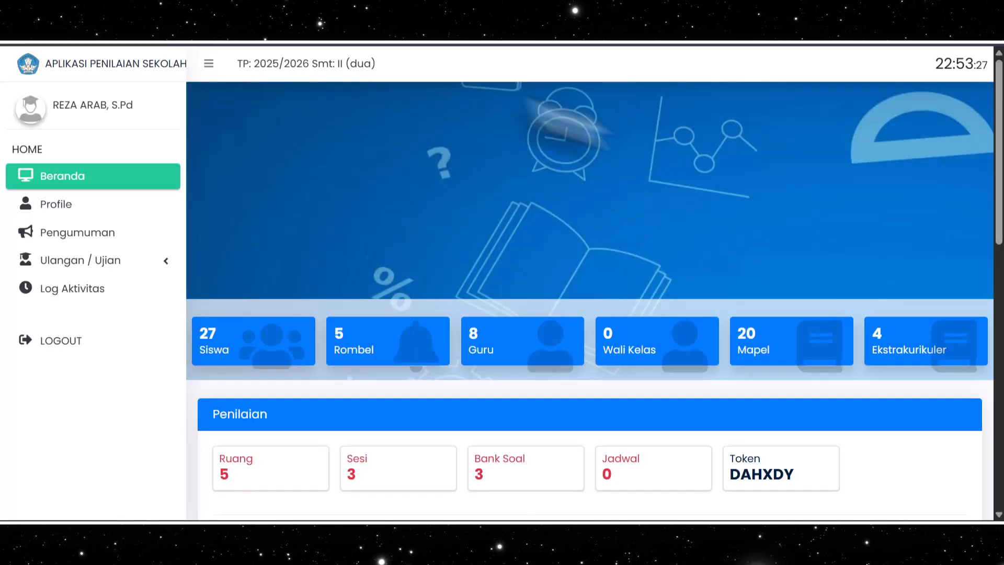
pyautogui.scroll(-4, 340, 202)
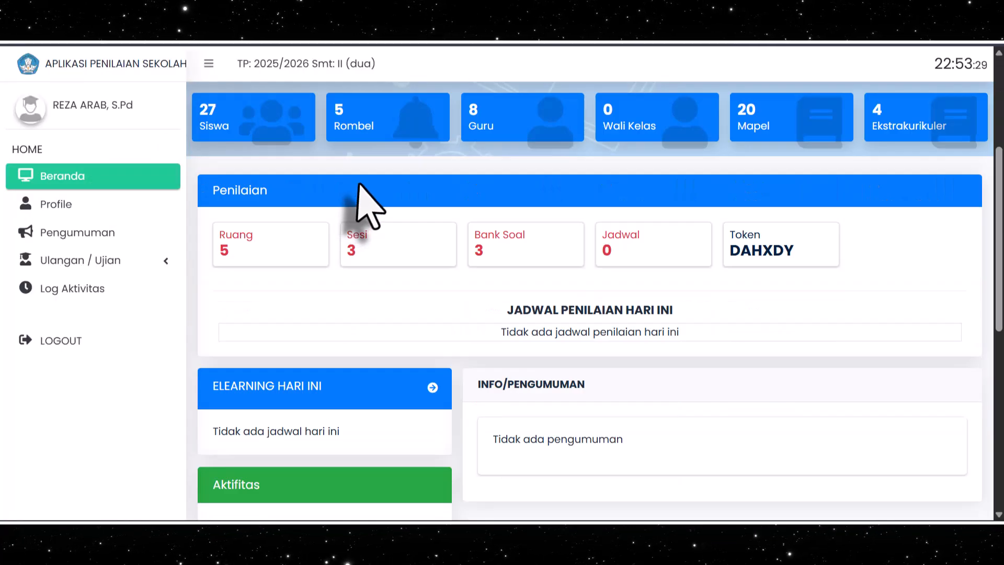
pyautogui.scroll(4, 360, 185)
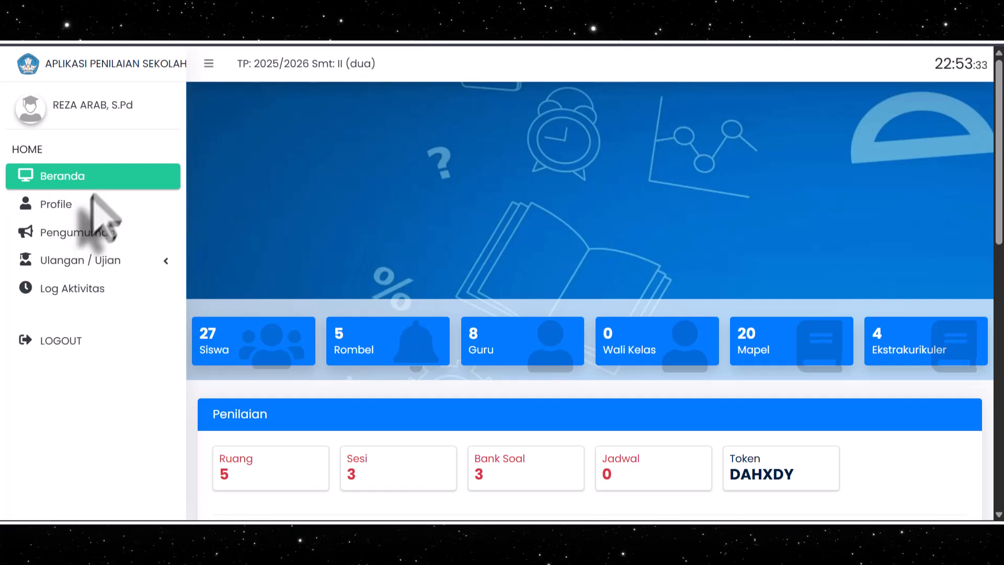
# Open the teacher's profile and review its basic profile, Data Lengkap and Dokumen sections
pyautogui.click(76, 207)
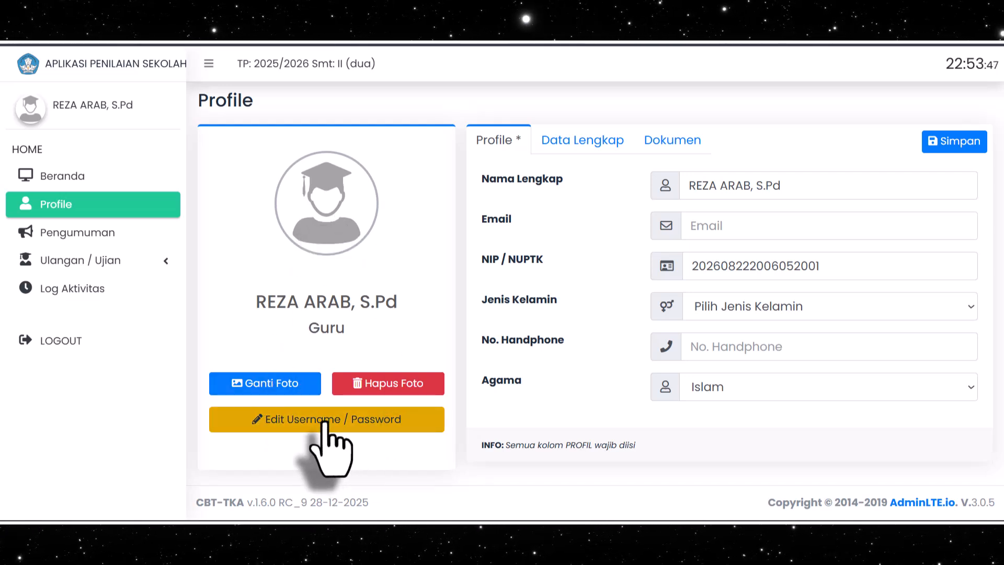
pyautogui.click(585, 144)
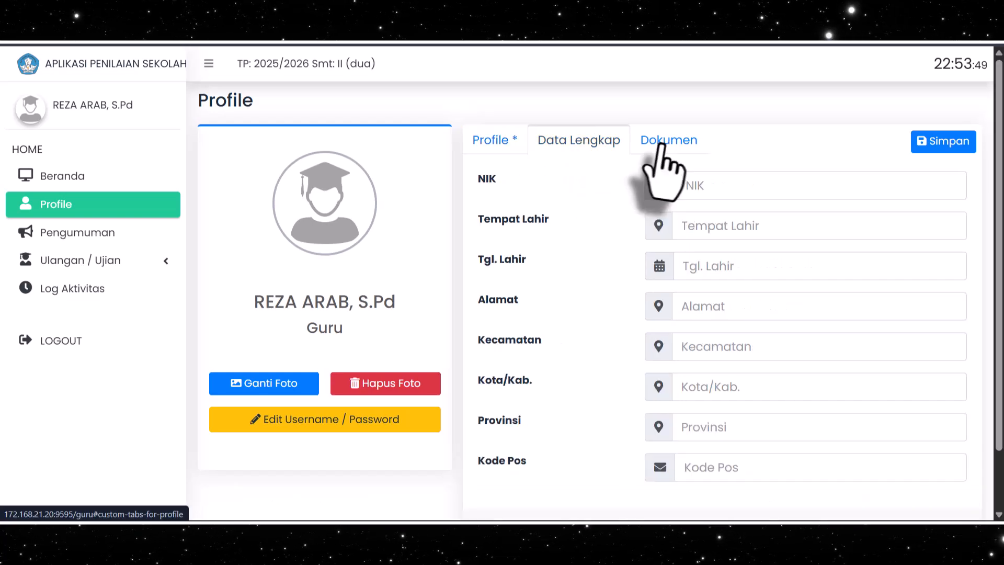
pyautogui.click(662, 148)
pyautogui.scroll(-3, 667, 177)
pyautogui.scroll(4, 667, 183)
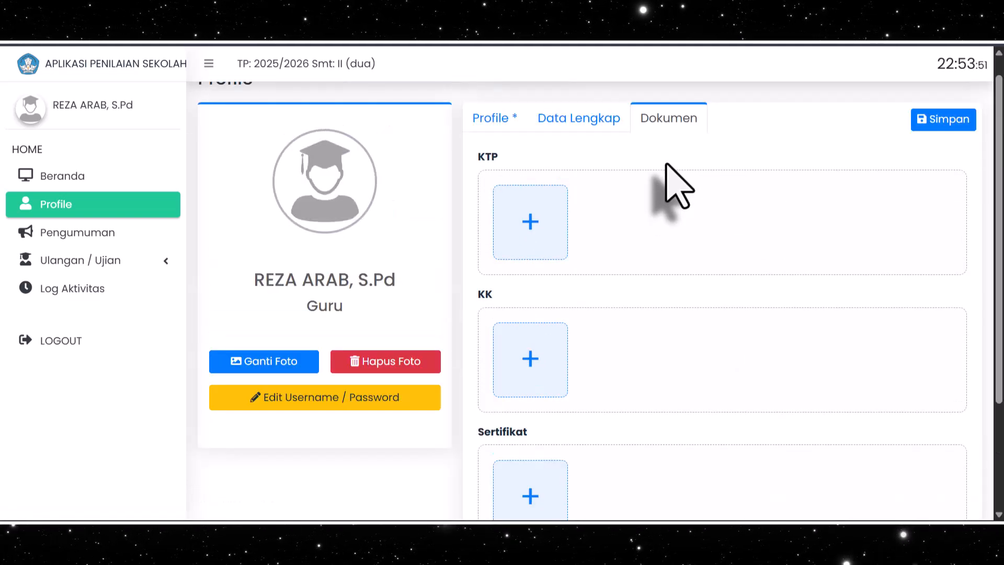
pyautogui.click(496, 140)
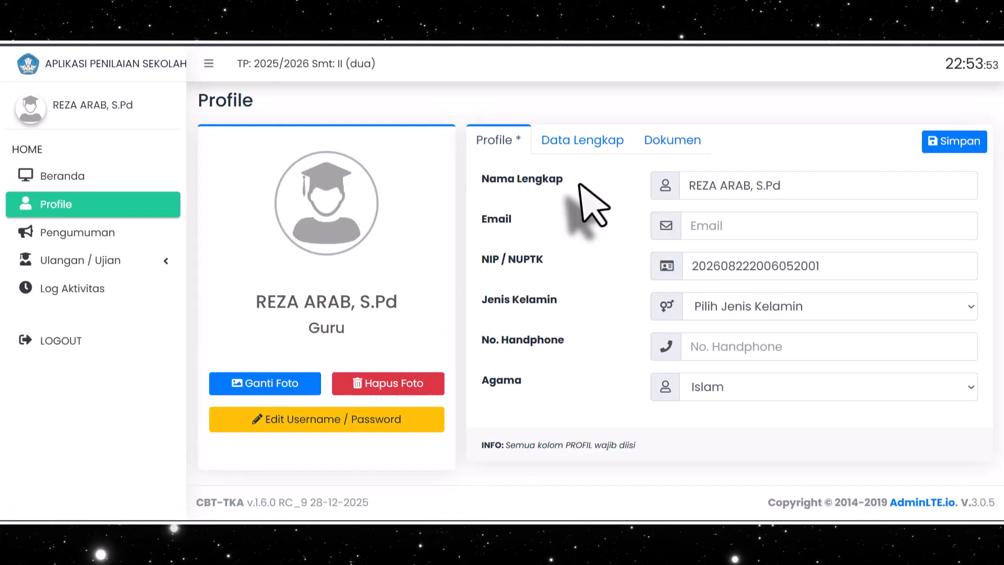
# Open the Pengumuman page and examine which recipients an announcement can be addressed to, leaving the recipient empty
pyautogui.click(68, 233)
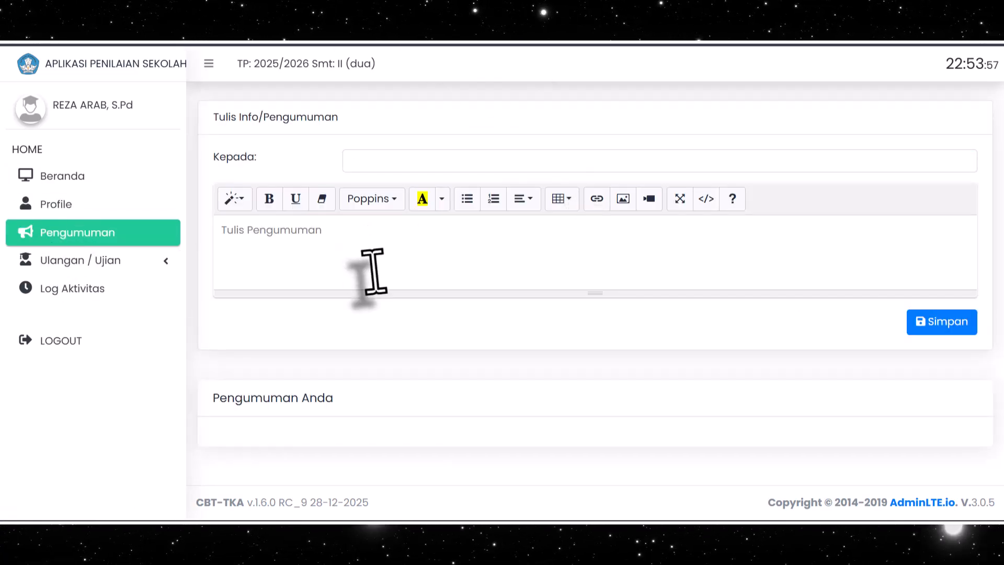
pyautogui.click(397, 166)
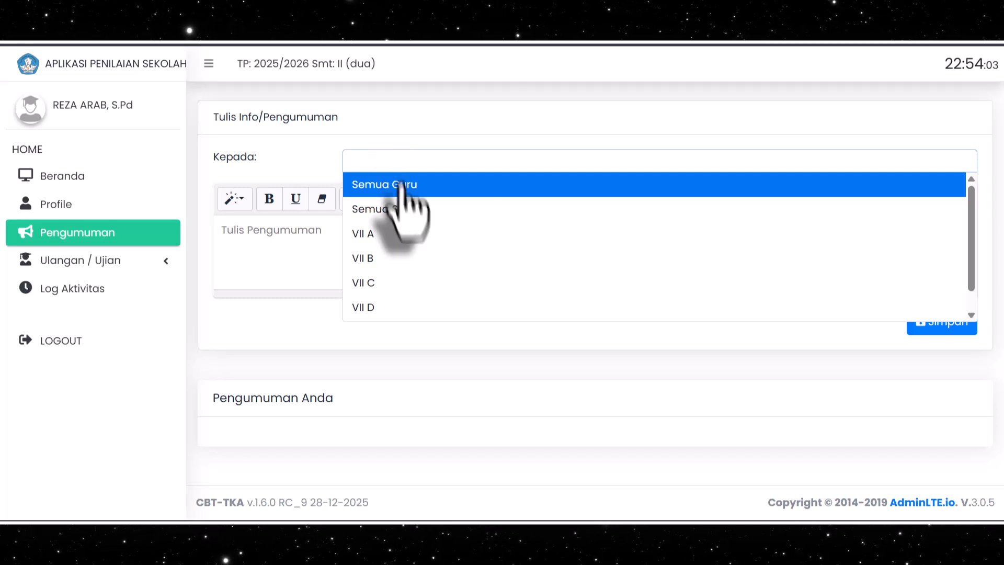
pyautogui.scroll(-1, 387, 235)
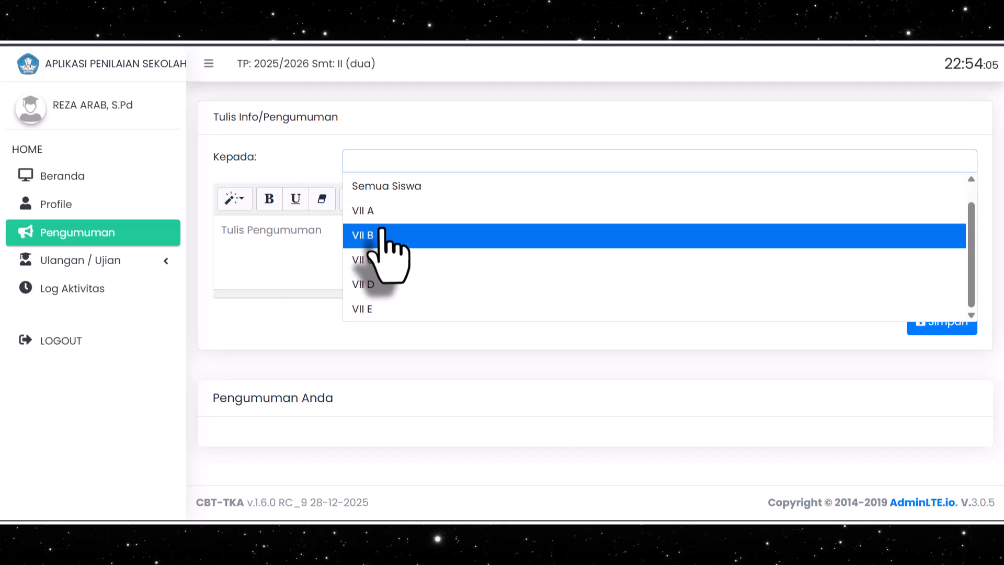
pyautogui.scroll(1, 383, 233)
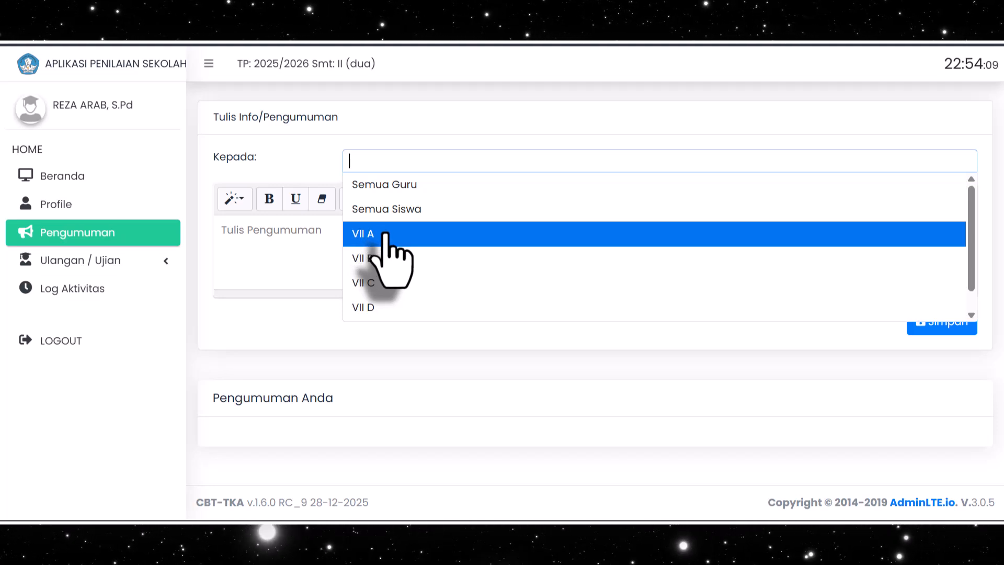
pyautogui.click(262, 253)
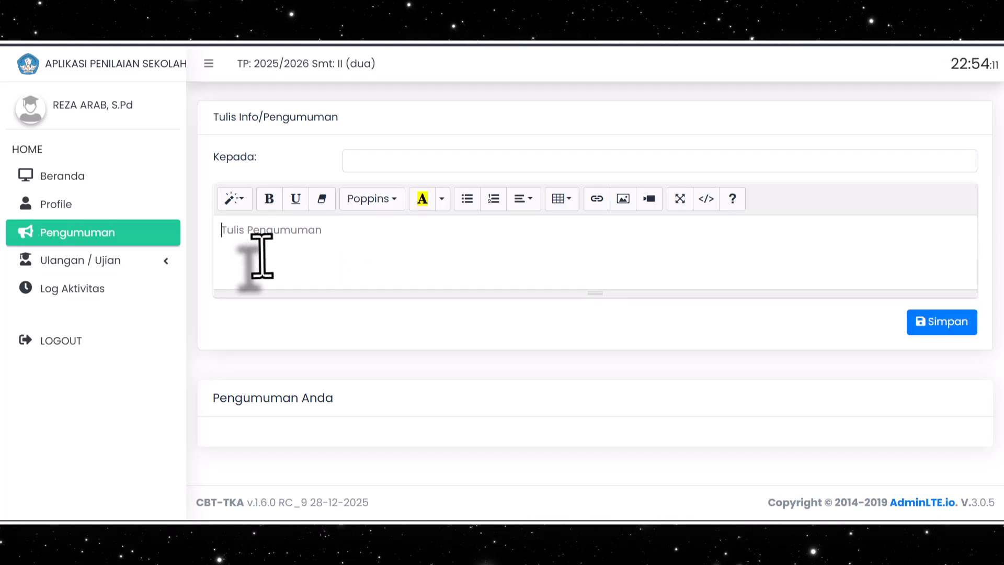
# Show the exam participant numbers for class VII A under Nomor Peserta and look through the list
pyautogui.click(139, 262)
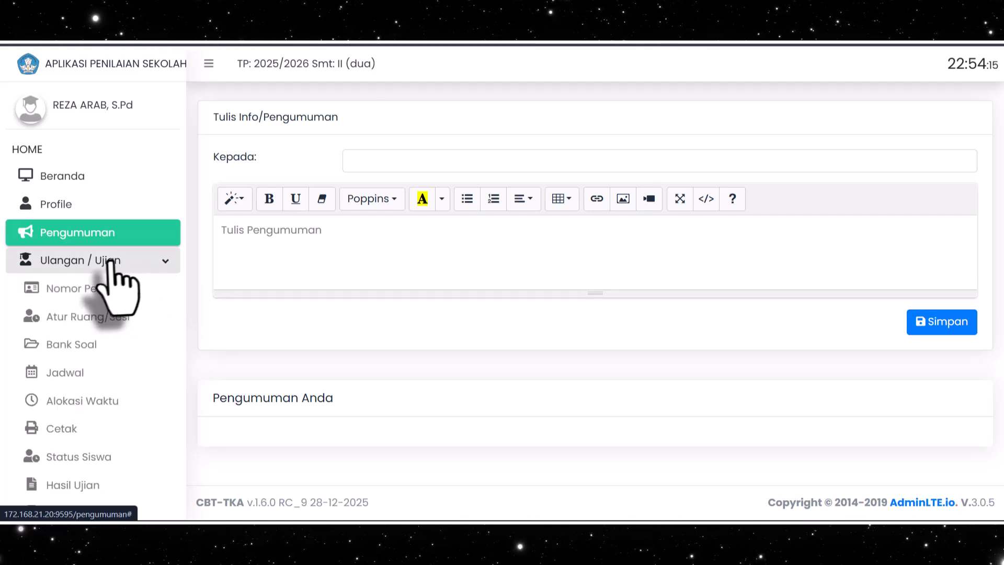
pyautogui.click(86, 289)
pyautogui.click(292, 209)
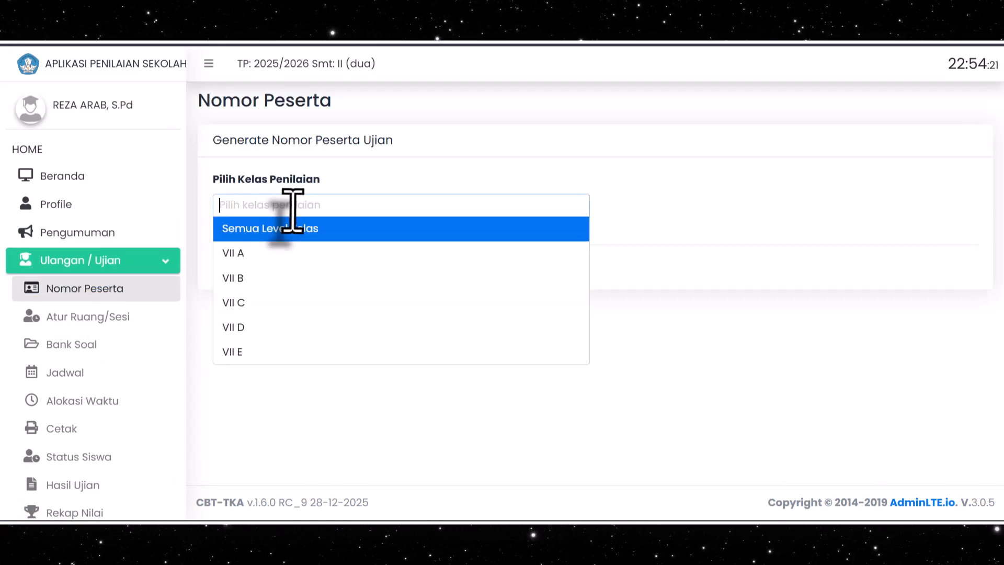
pyautogui.click(270, 254)
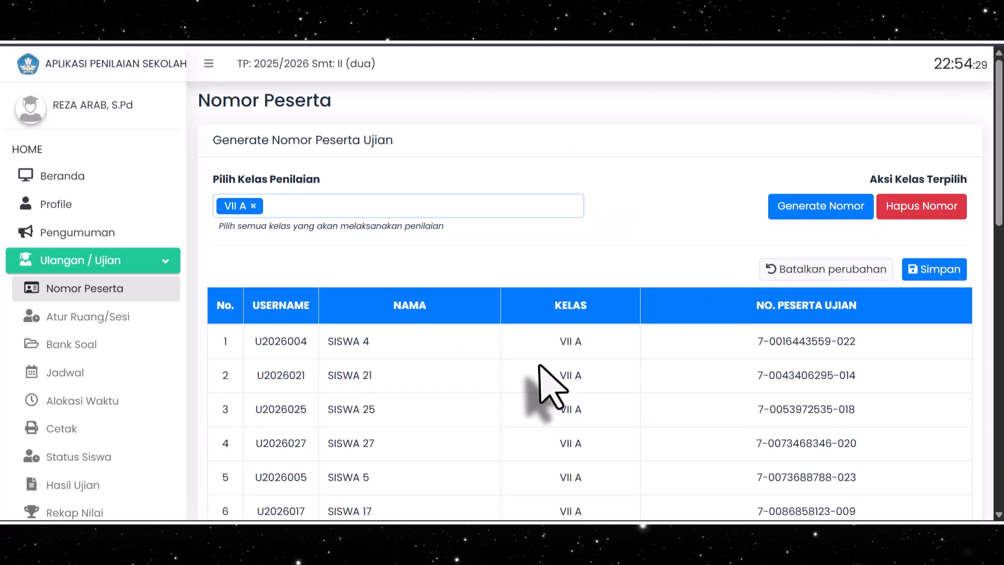
pyautogui.scroll(-3, 795, 314)
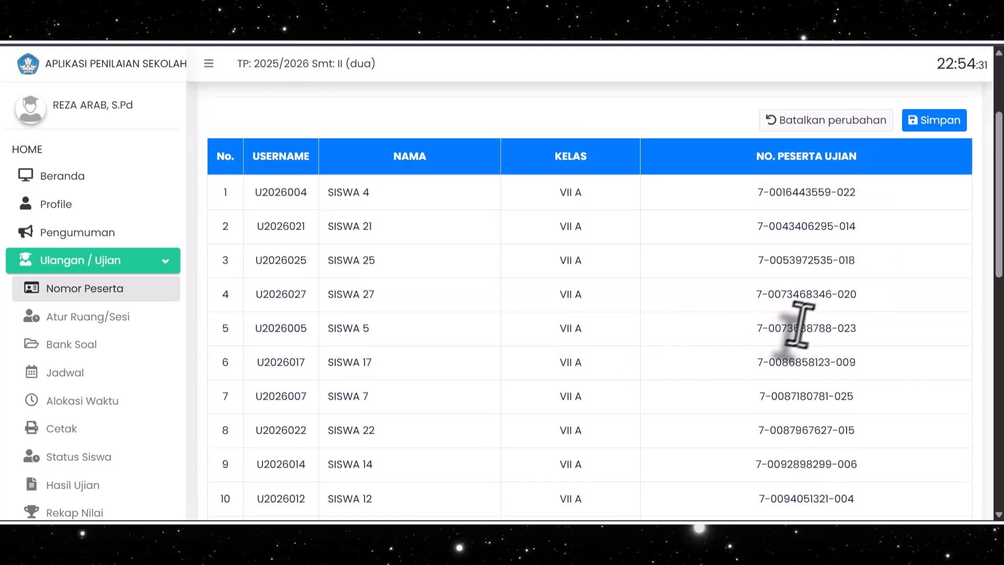
pyautogui.scroll(3, 802, 313)
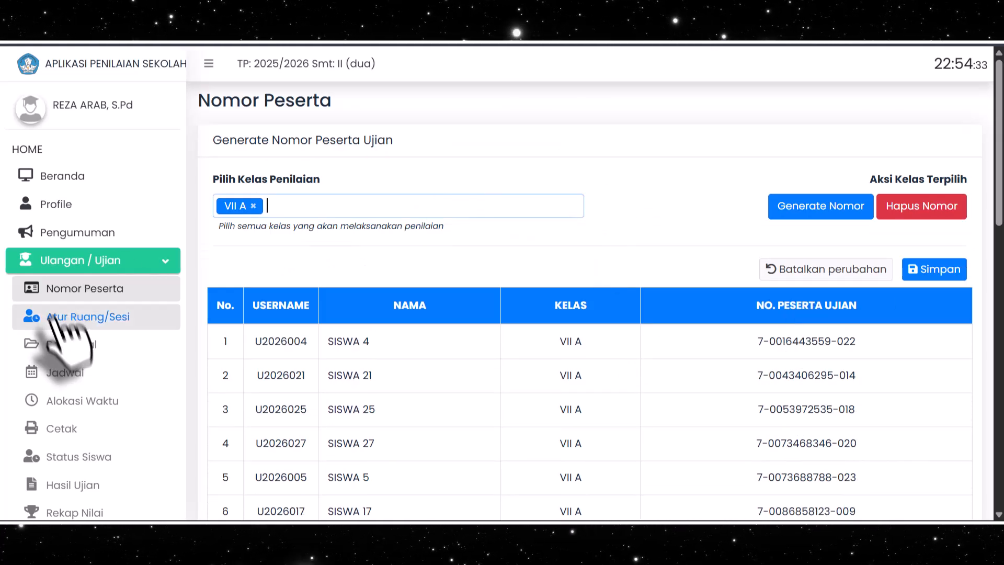
# Show the room and session assignments of class VII A under Atur Ruang/Sesi and look through them
pyautogui.click(87, 320)
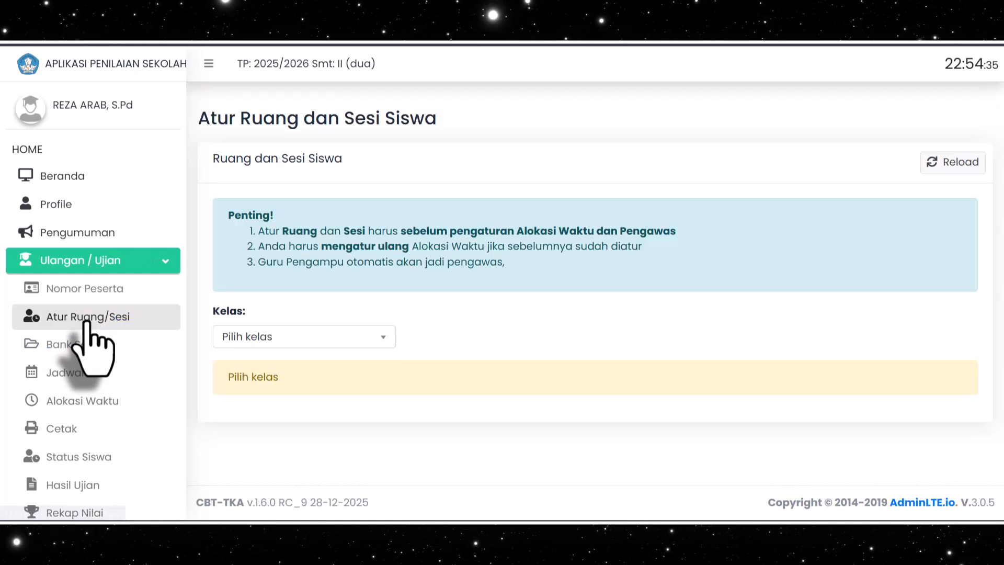
pyautogui.click(329, 342)
pyautogui.click(282, 214)
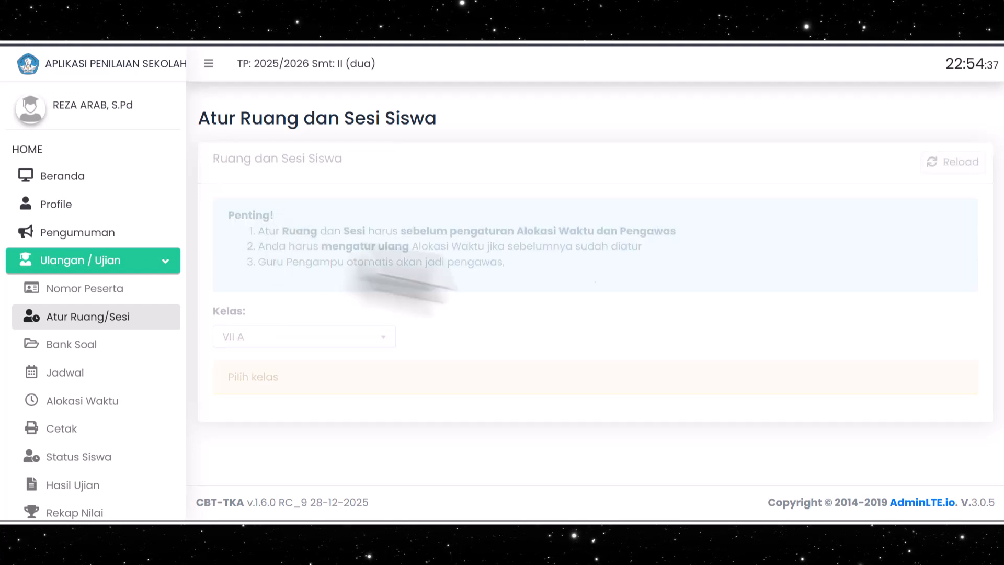
pyautogui.scroll(-3, 523, 272)
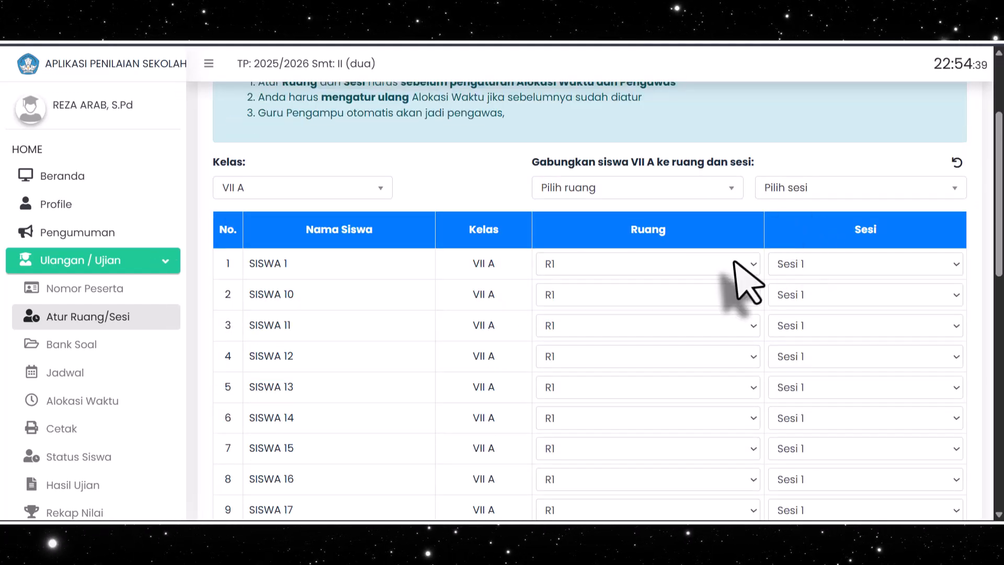
pyautogui.scroll(-2, 729, 287)
pyautogui.scroll(4, 727, 290)
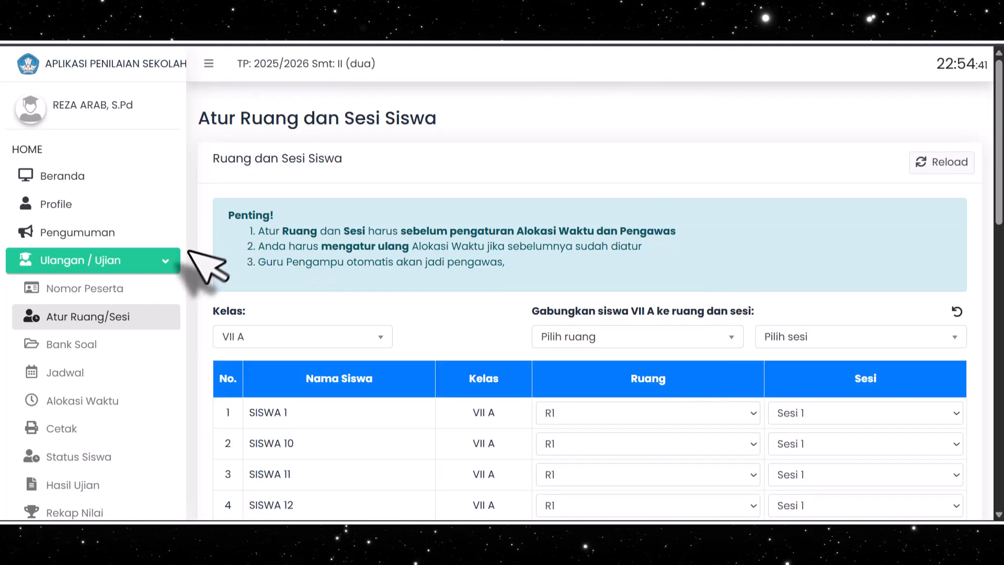
# Start a new question bank in Bank Soal and enter TO-INF-GENAP2026 as its code
pyautogui.scroll(-2, 154, 261)
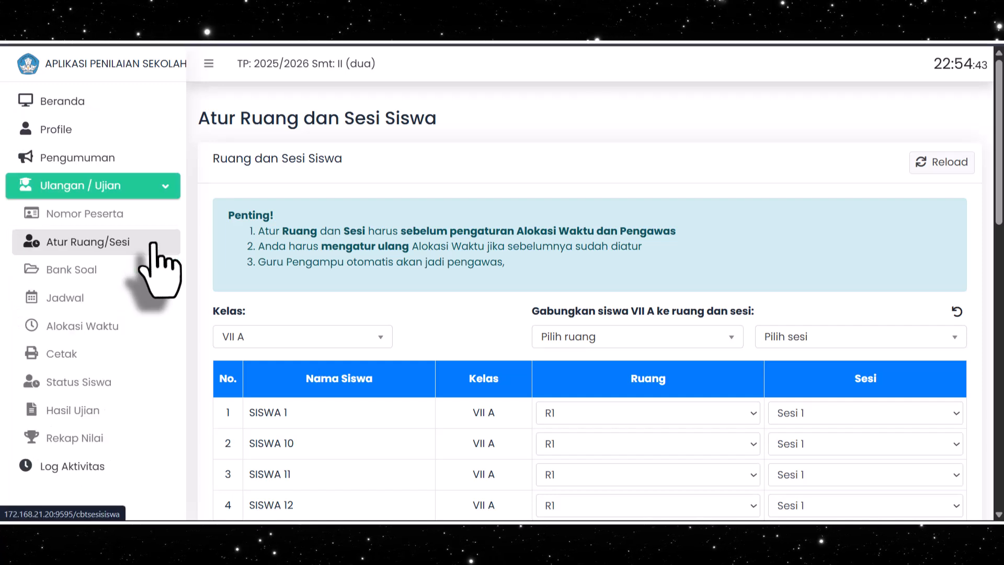
pyautogui.click(56, 276)
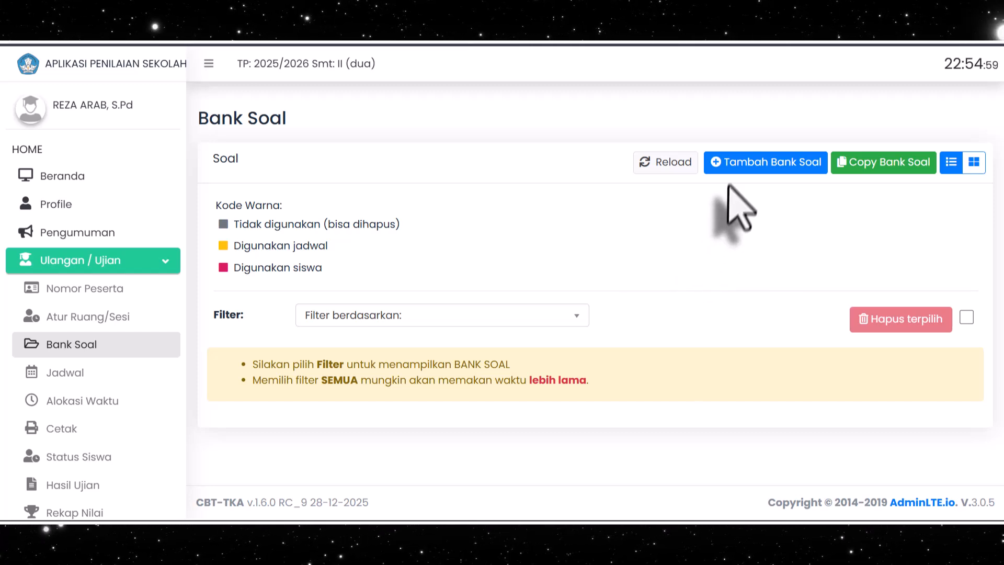
pyautogui.click(743, 167)
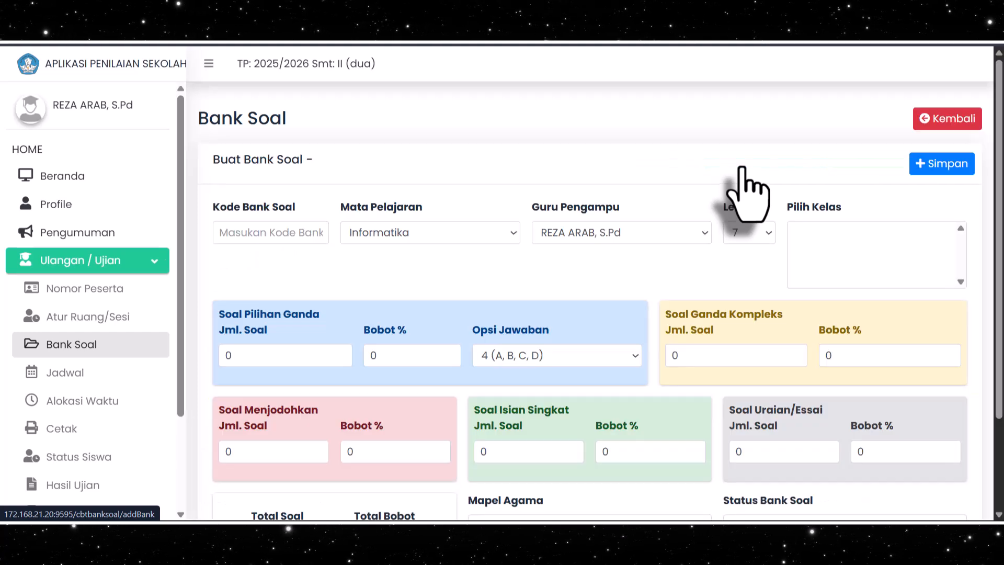
pyautogui.click(309, 233)
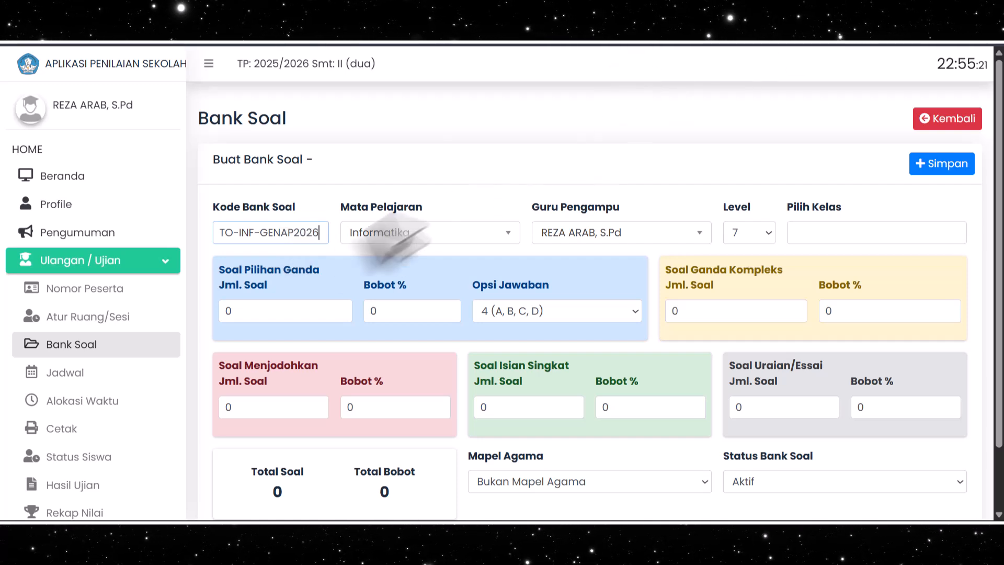
pyautogui.moveTo(320, 234); pyautogui.dragTo(215, 239)
pyautogui.click(323, 233)
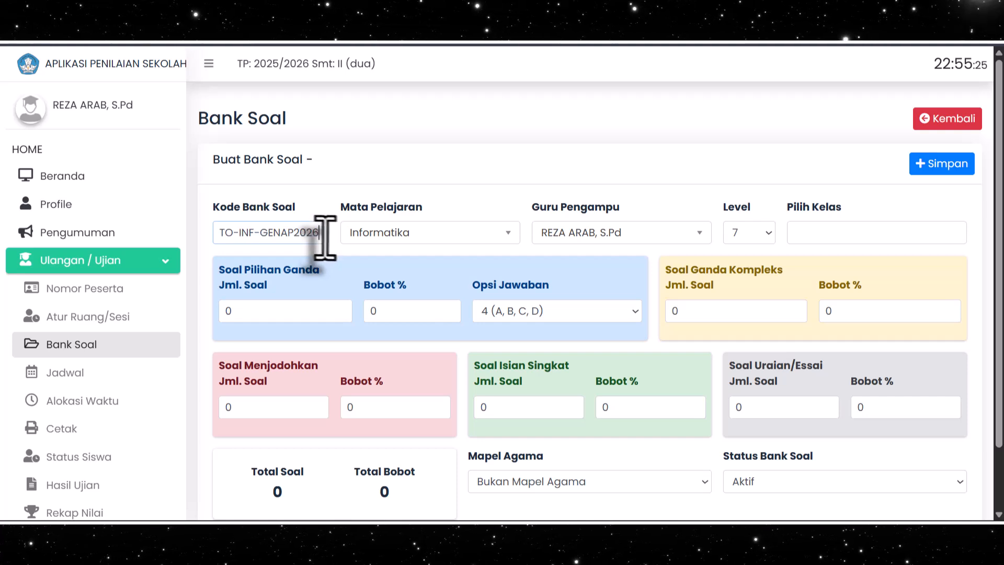
# Choose Informatika as the question bank's subject
pyautogui.click(410, 233)
pyautogui.click(408, 287)
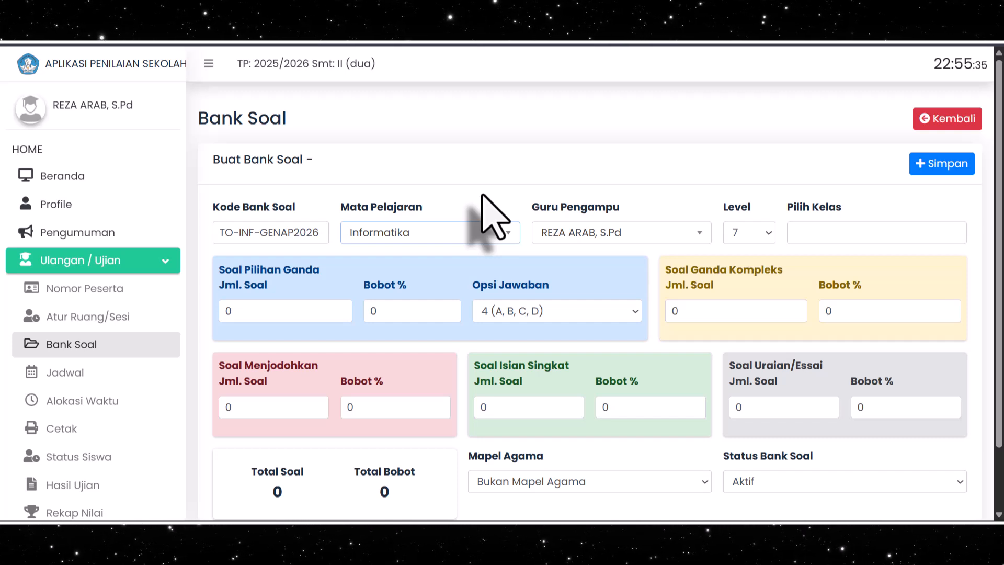
pyautogui.click(474, 238)
pyautogui.click(474, 239)
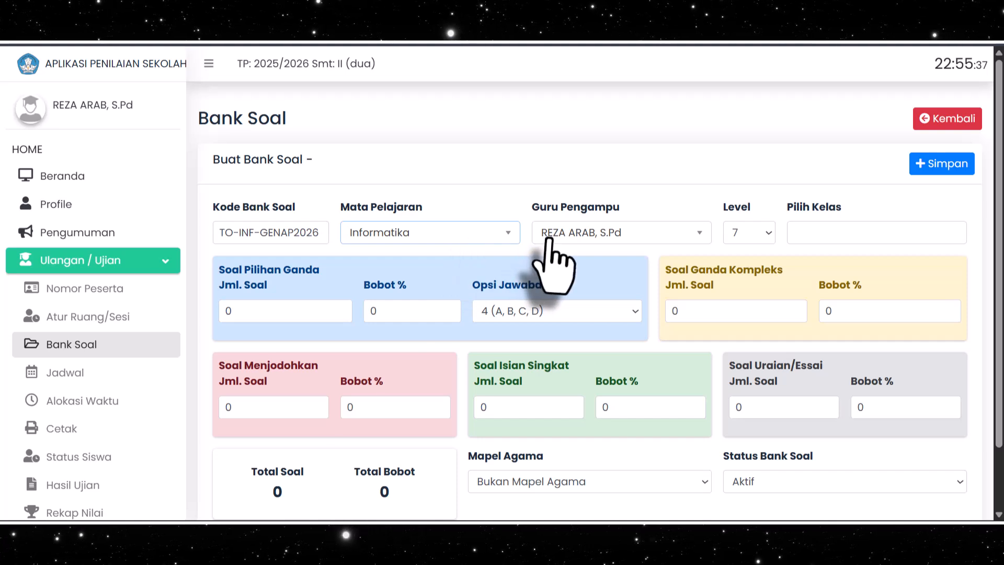
pyautogui.click(419, 233)
pyautogui.click(425, 233)
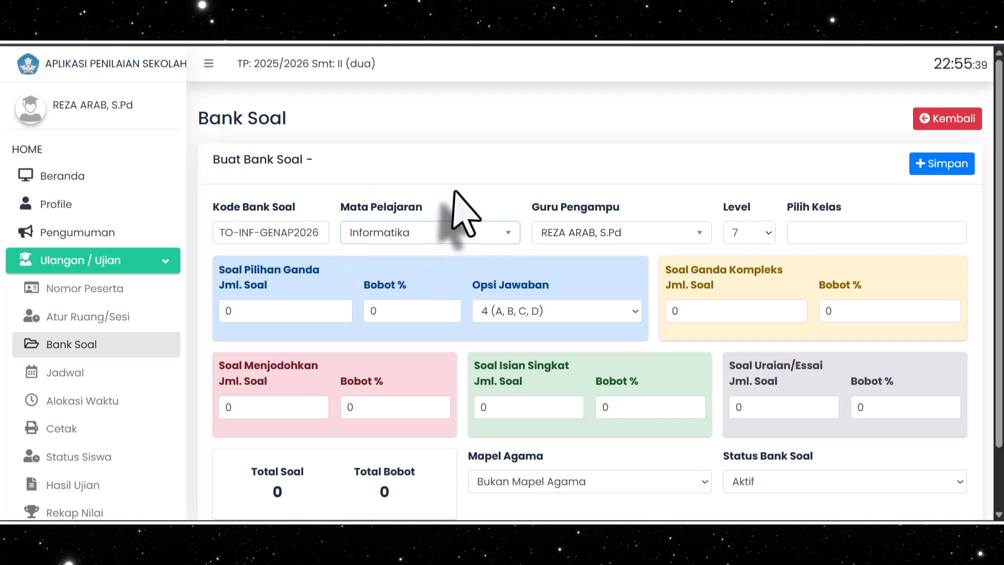
pyautogui.click(448, 233)
pyautogui.click(463, 230)
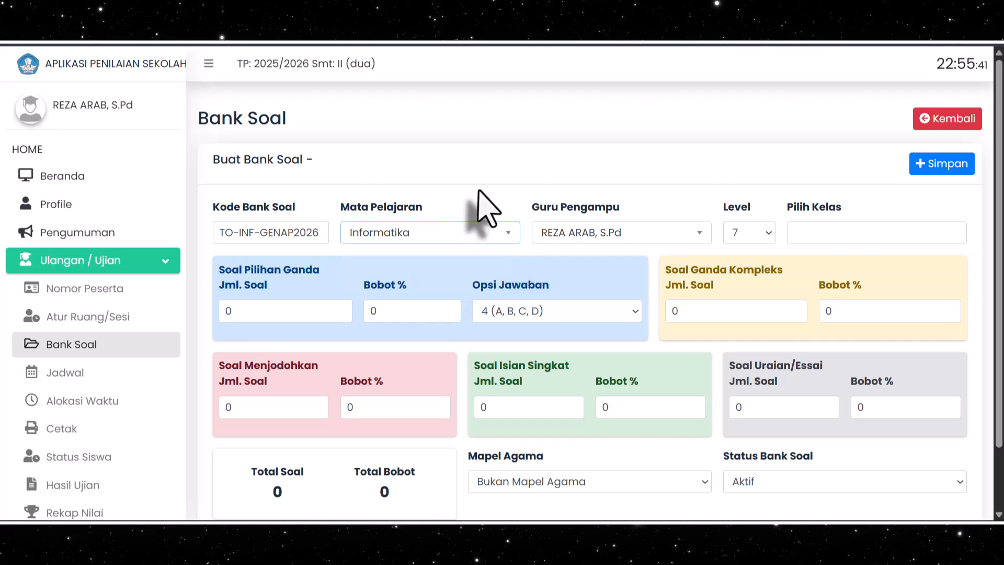
# Keep the preset supervising teacher, set the question bank's level to 7 and assign classes VIIA and VIIB
pyautogui.click(689, 238)
pyautogui.click(689, 238)
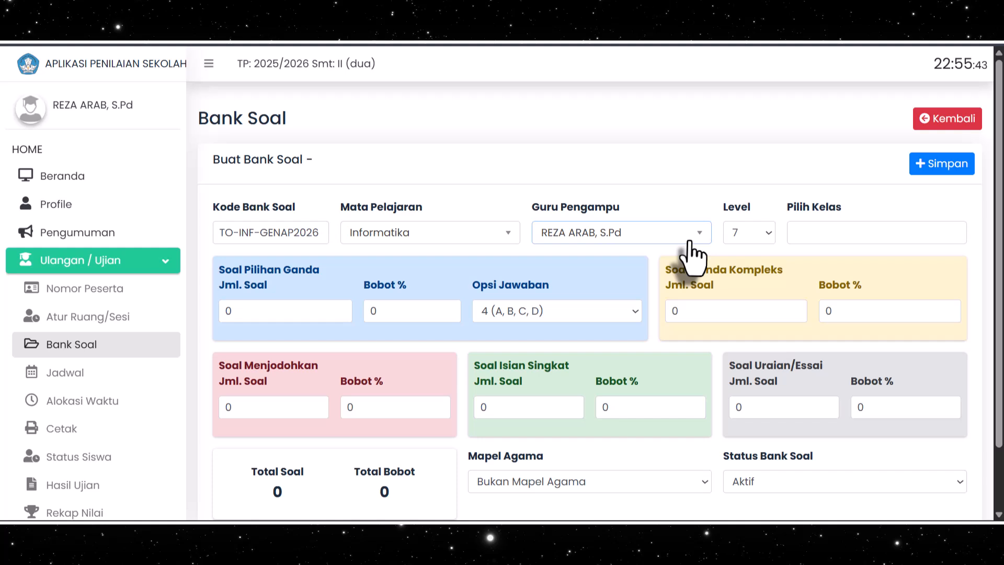
pyautogui.click(749, 235)
pyautogui.click(738, 256)
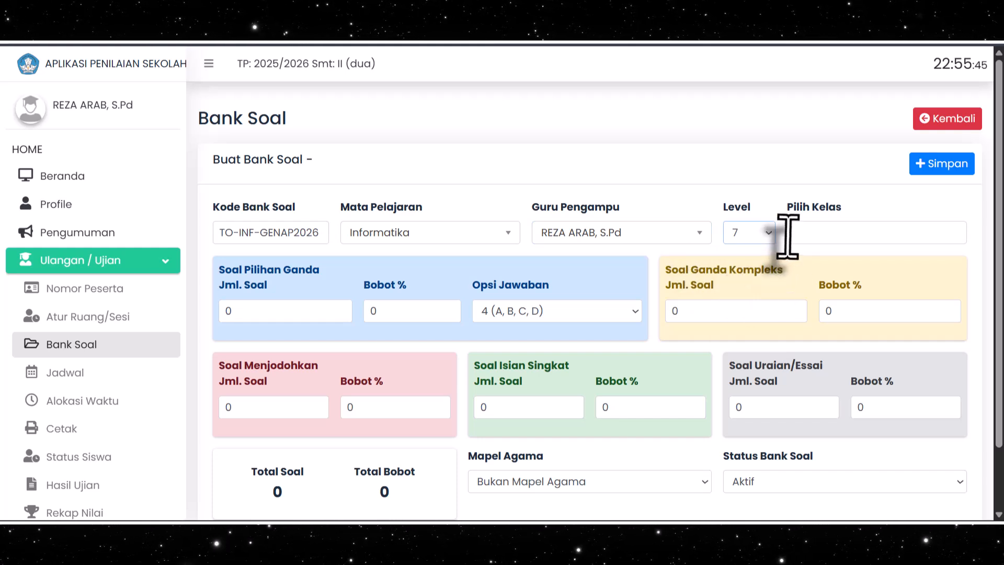
pyautogui.click(787, 236)
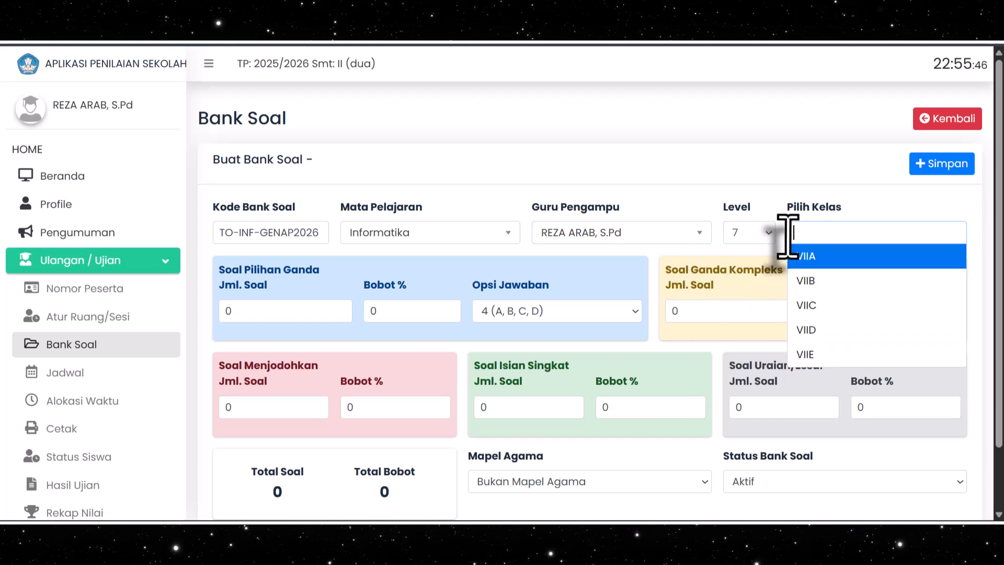
pyautogui.click(818, 259)
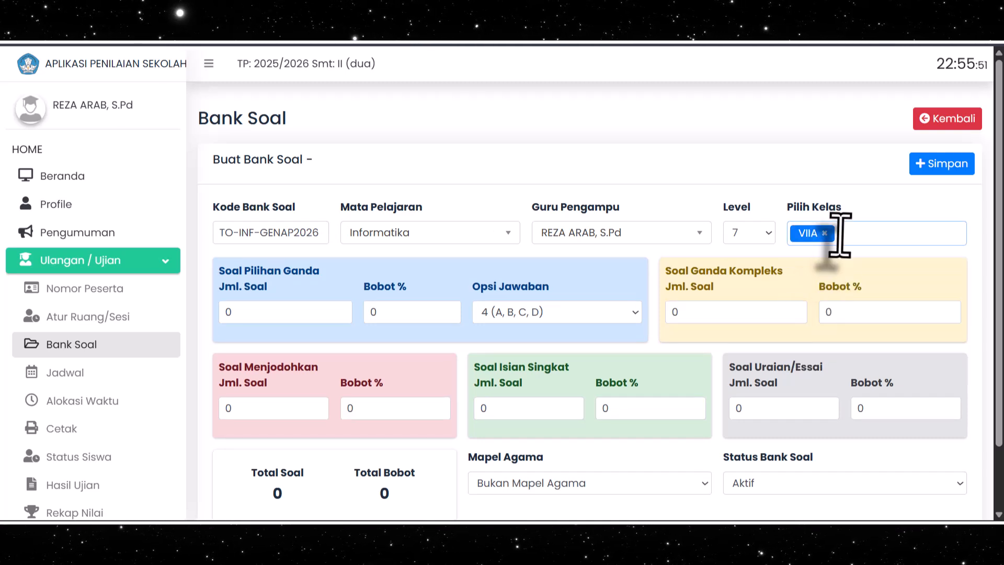
pyautogui.click(813, 230)
pyautogui.click(839, 285)
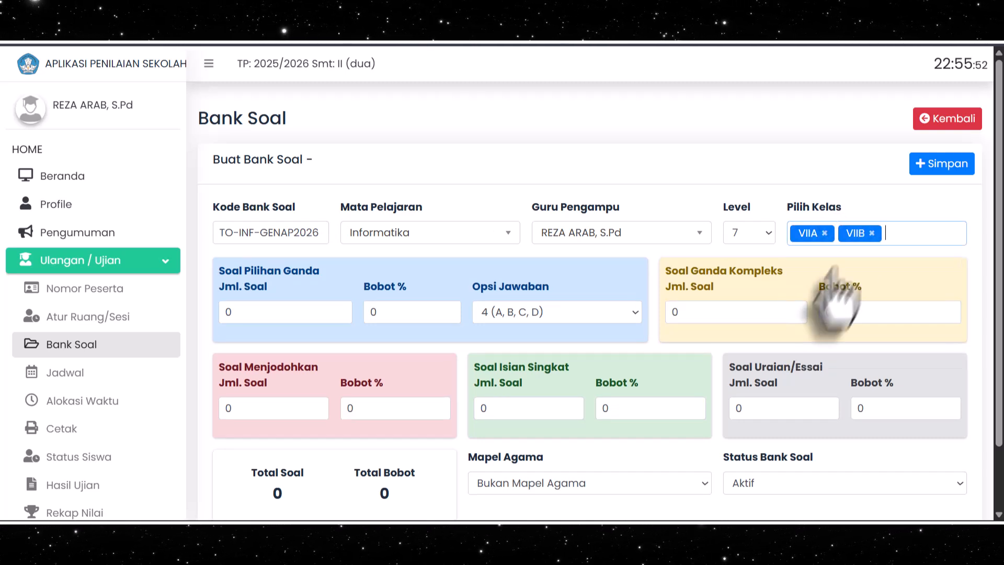
# Remove classes VIIB and VIIA from the question bank's class selection
pyautogui.click(871, 233)
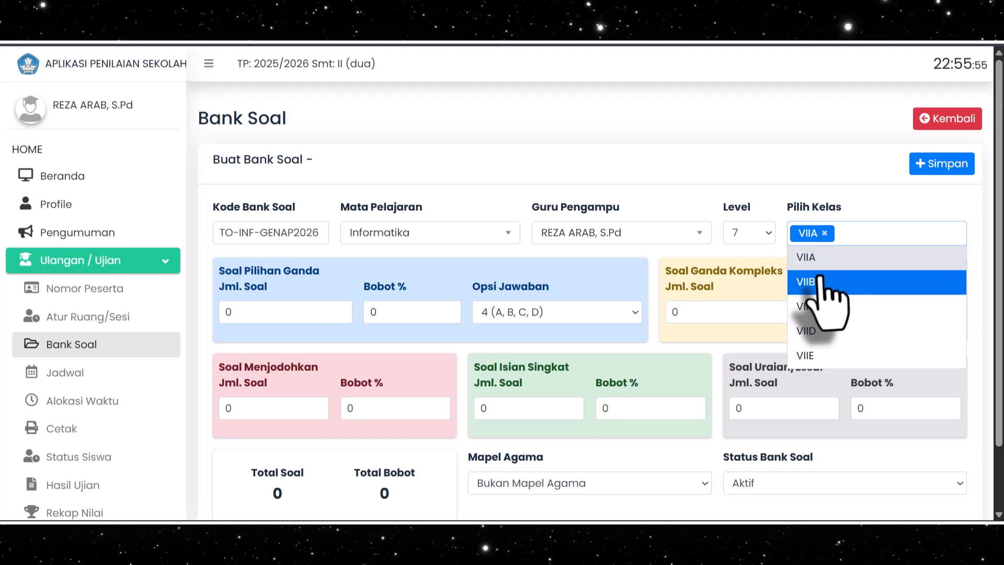
pyautogui.click(825, 234)
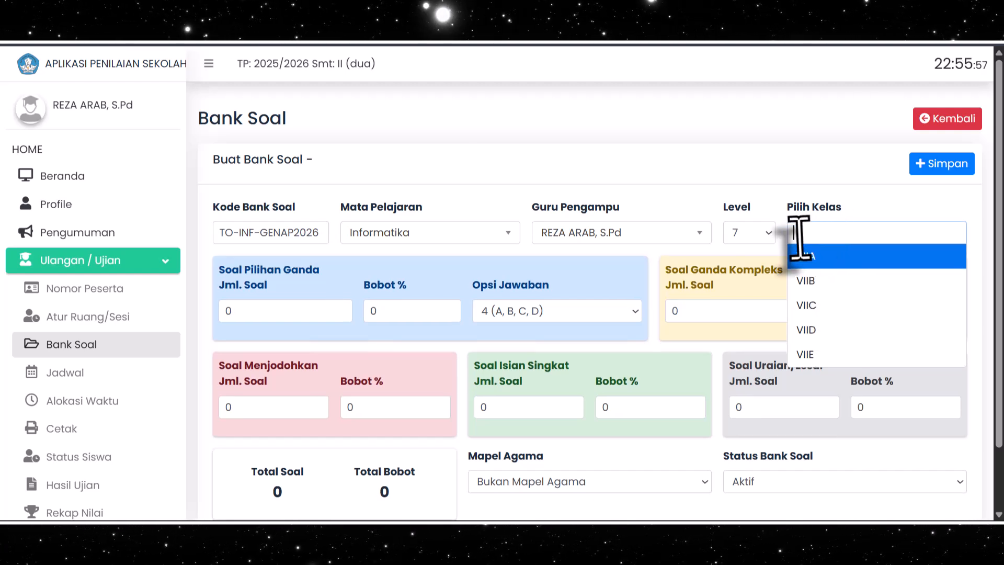
pyautogui.click(804, 257)
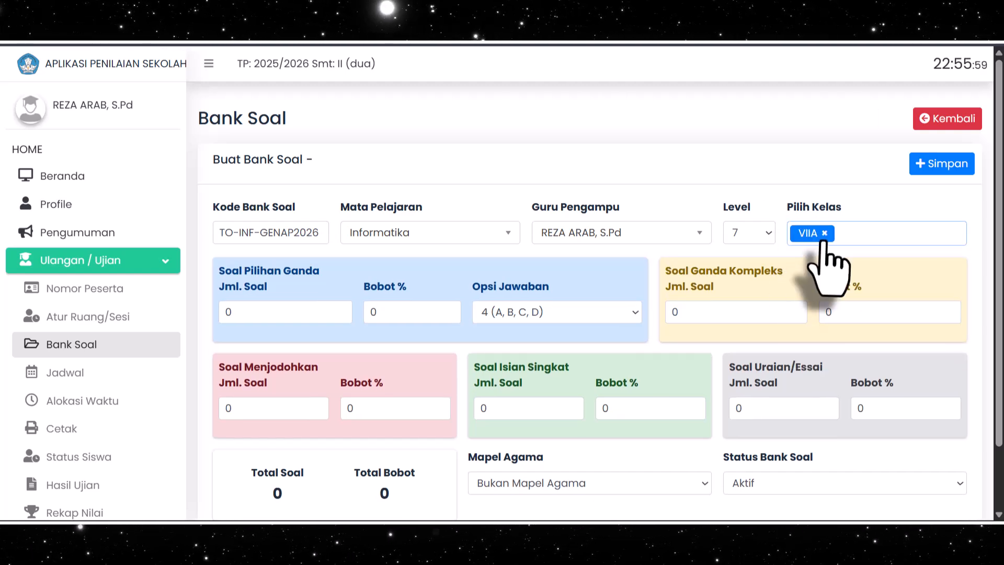
pyautogui.click(825, 233)
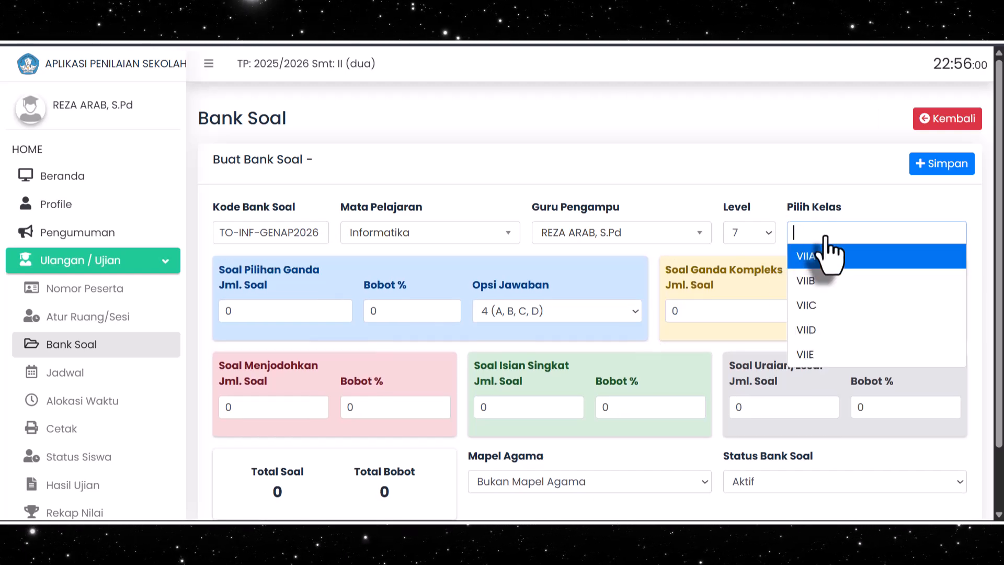
# Assign classes VIIA, VIIB, VIIC, VIID and VIIE to the question bank
pyautogui.click(803, 257)
pyautogui.click(805, 281)
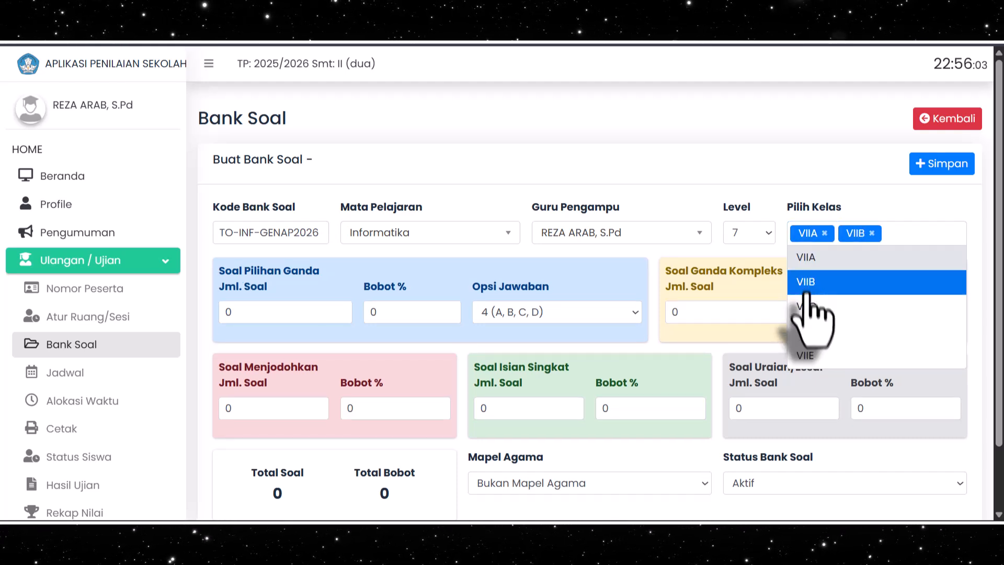
pyautogui.click(807, 307)
pyautogui.click(811, 333)
pyautogui.click(818, 376)
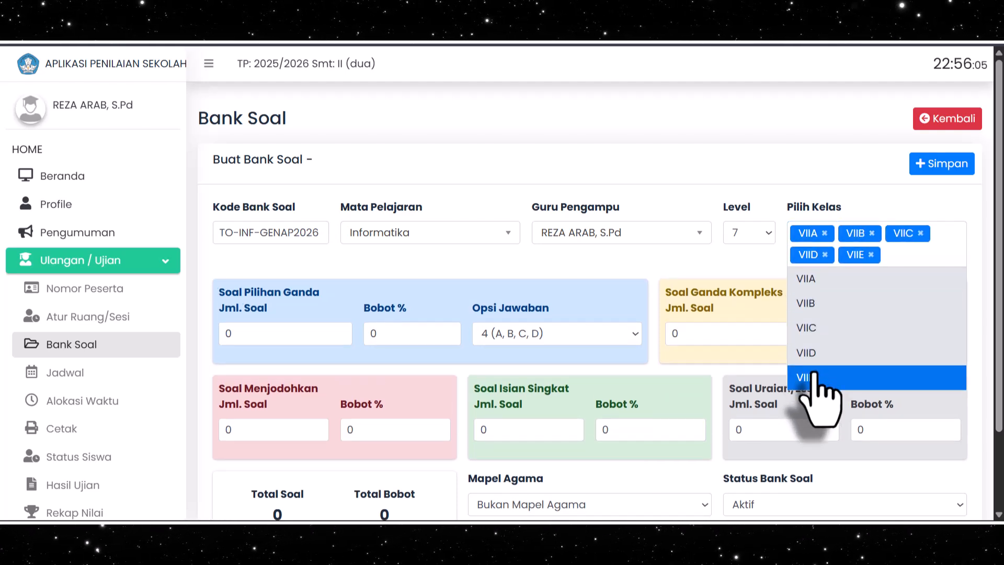
pyautogui.click(861, 222)
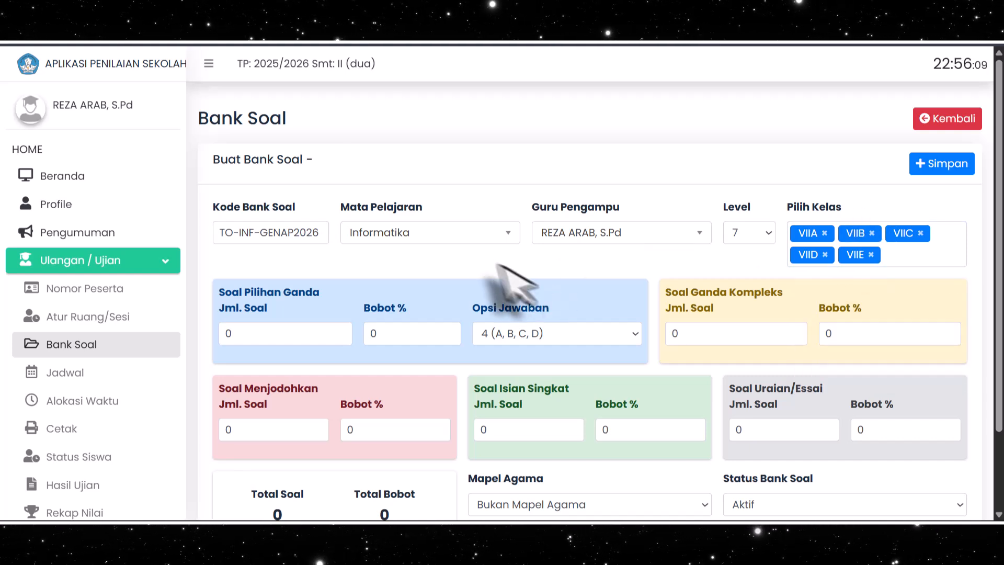
# Set Soal Pilihan Ganda to 5 questions with a weight of 25% and 4 (A, B, C, D) answer options
pyautogui.scroll(-1, 470, 272)
pyautogui.click(291, 259)
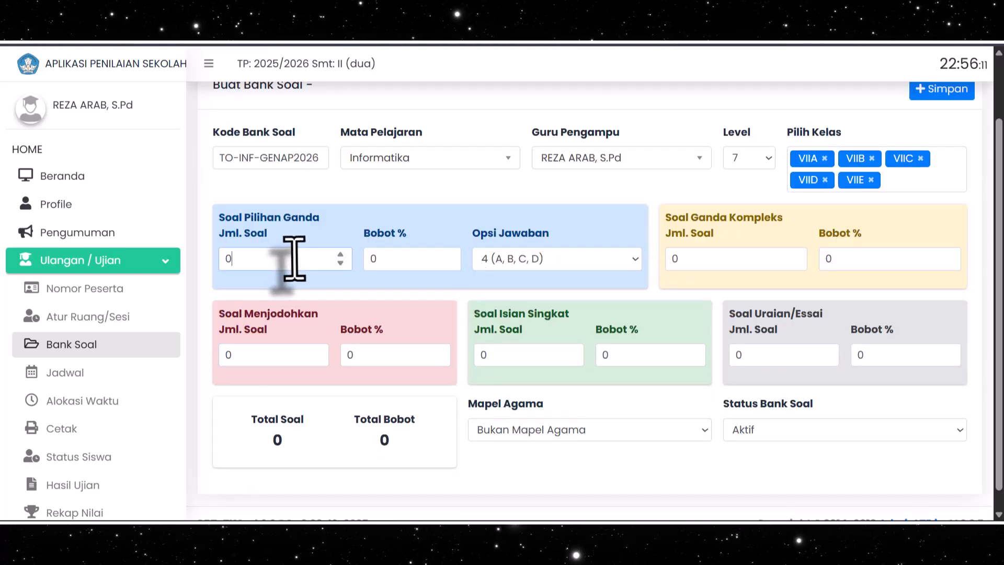
pyautogui.scroll(1, 294, 259)
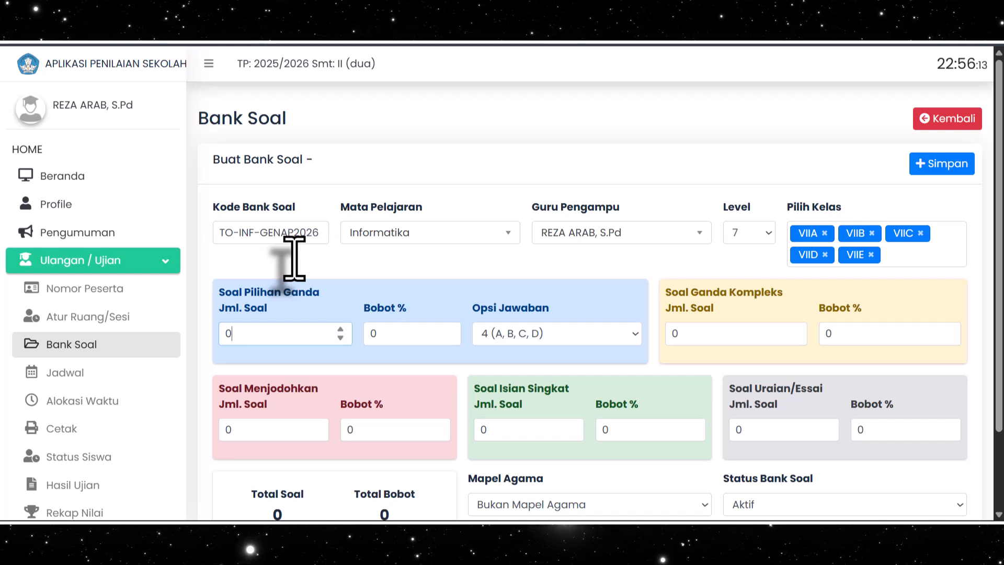
pyautogui.scroll(-1, 294, 259)
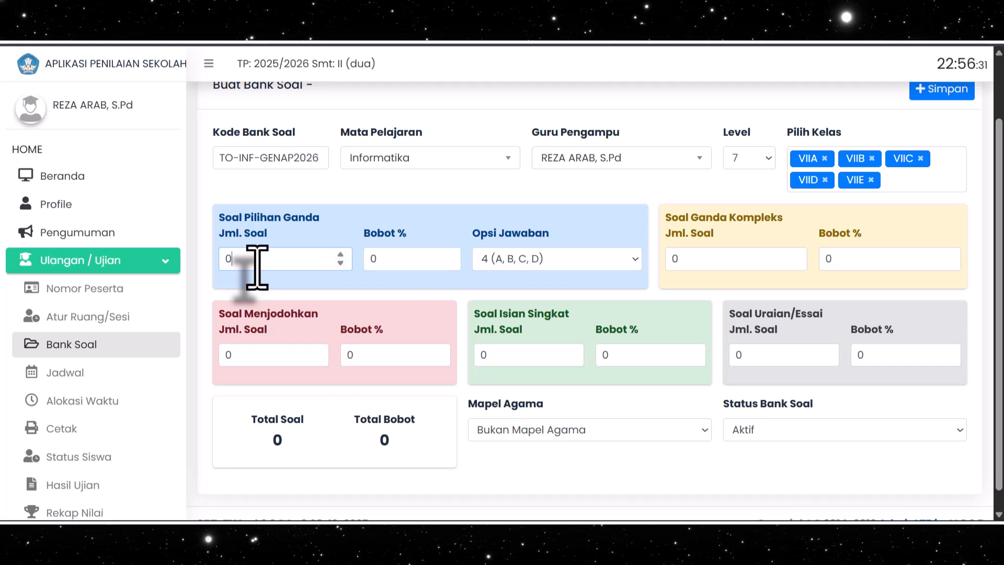
pyautogui.moveTo(254, 260); pyautogui.dragTo(212, 264)
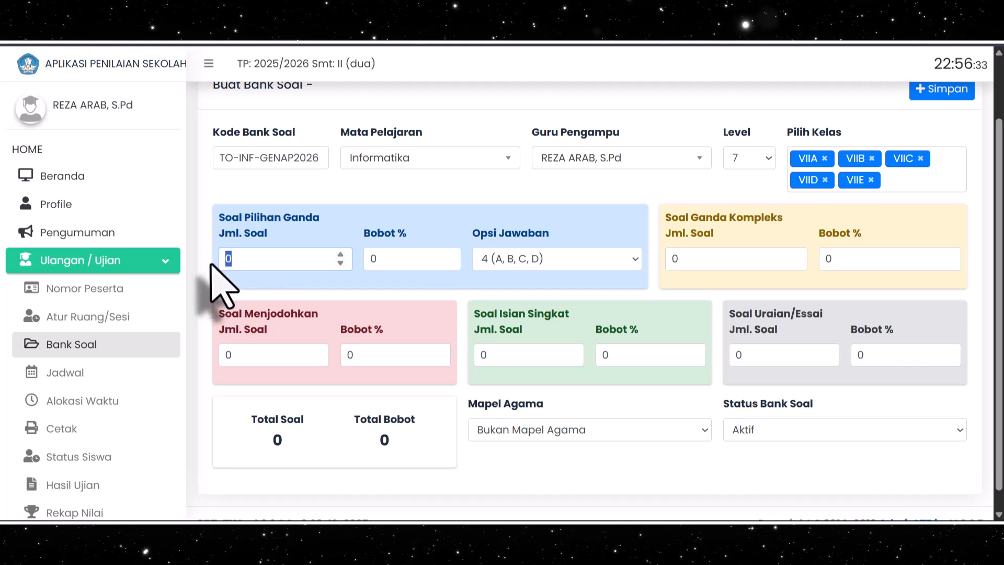
pyautogui.write('5')
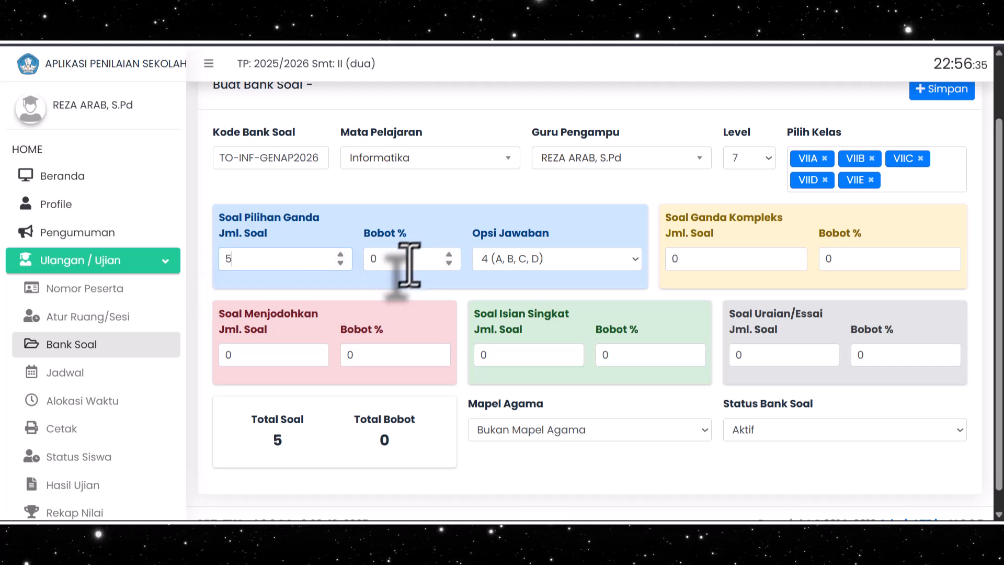
pyautogui.click(390, 259)
pyautogui.moveTo(388, 263); pyautogui.dragTo(371, 264)
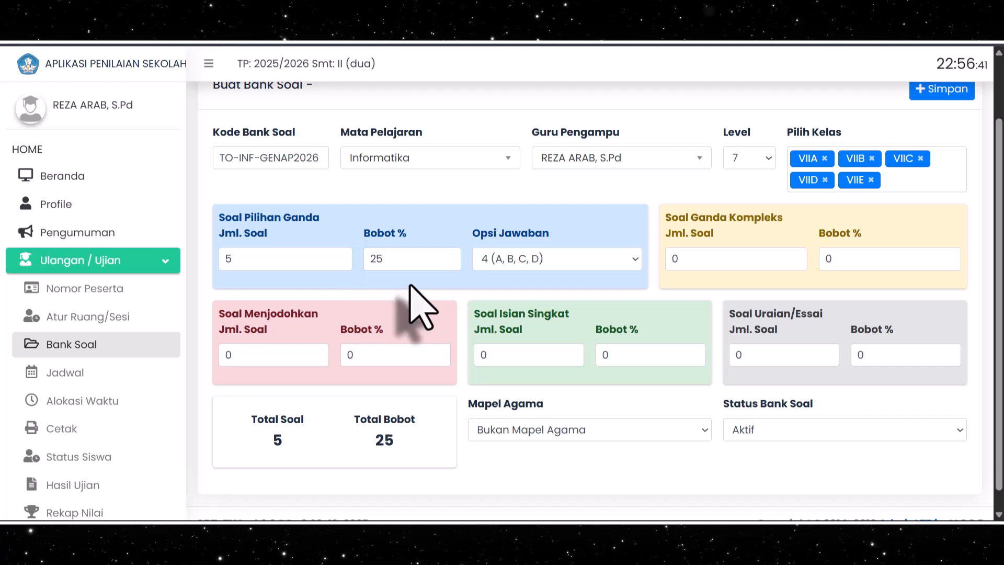
pyautogui.click(573, 260)
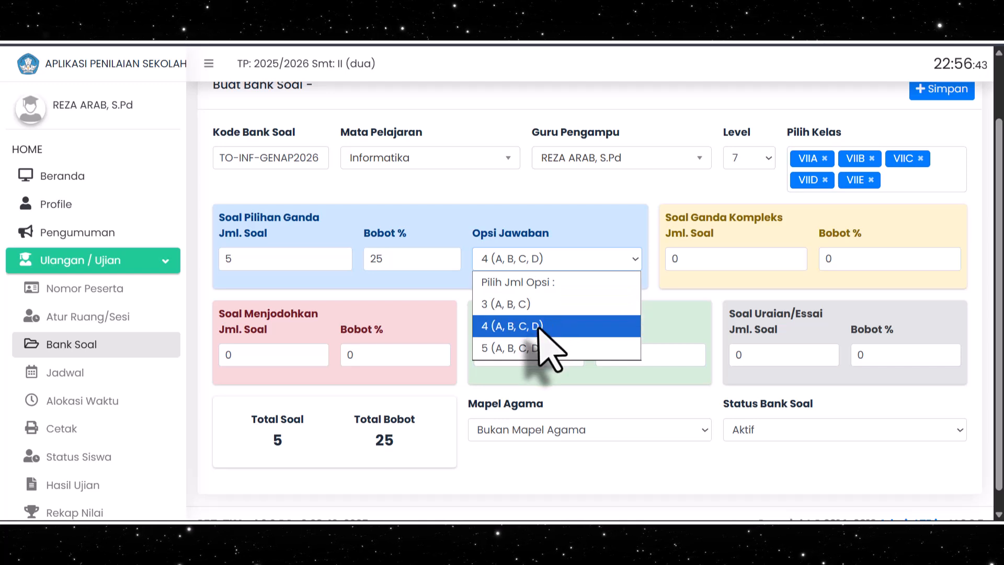
pyautogui.click(558, 328)
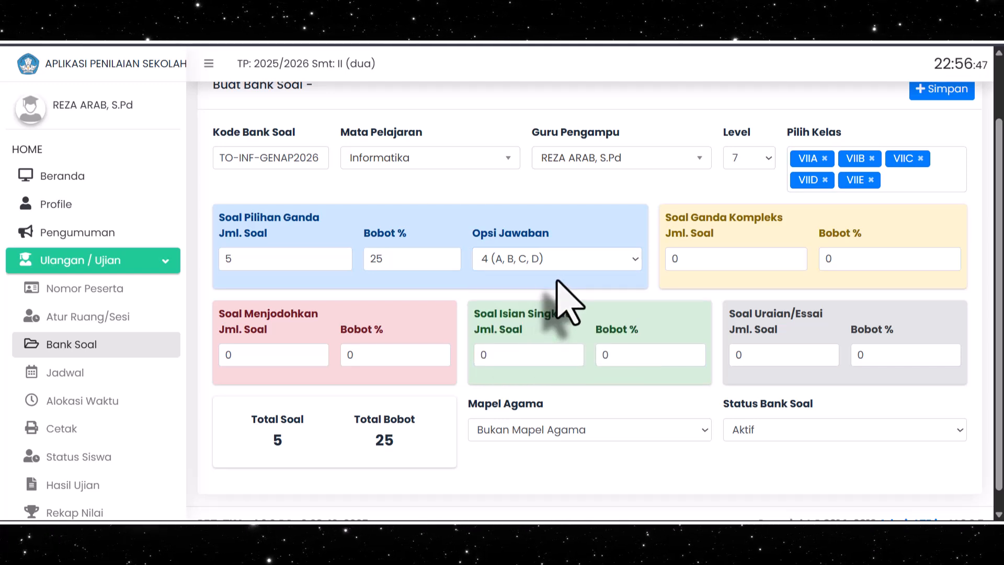
# Set the number of Soal Ganda Kompleks questions to 15
pyautogui.scroll(2, 568, 303)
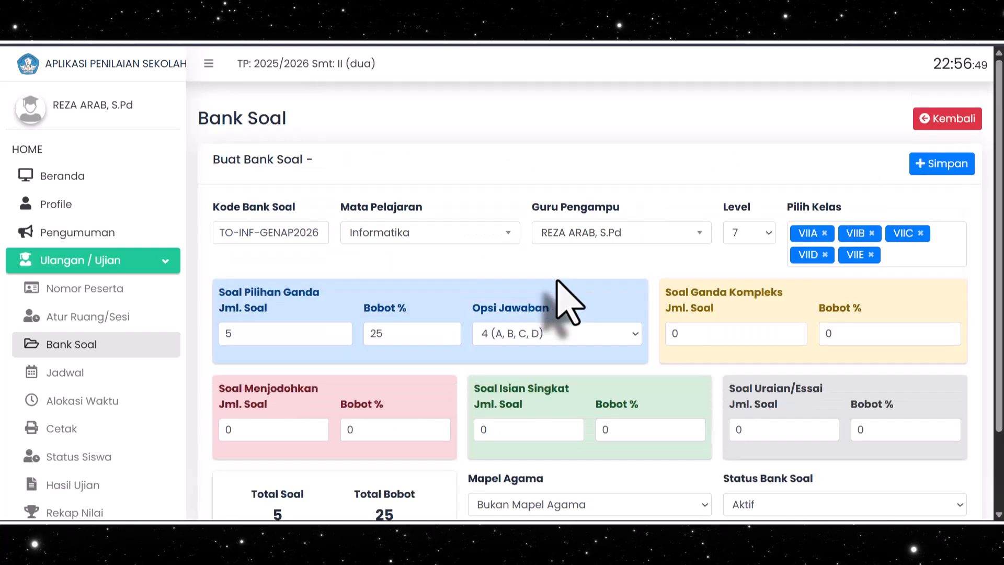
pyautogui.scroll(-1, 653, 308)
pyautogui.scroll(1, 679, 298)
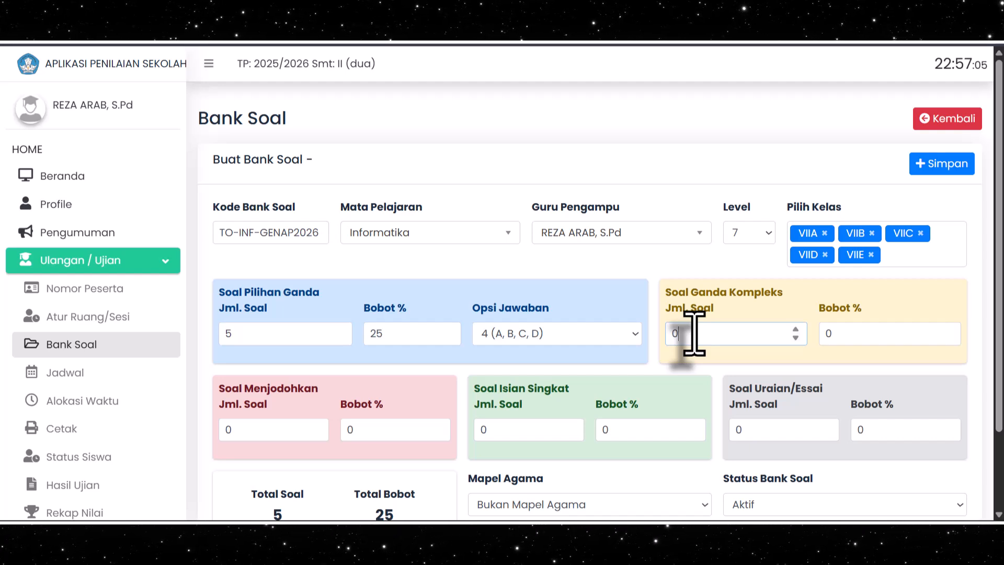
pyautogui.scroll(-2, 692, 332)
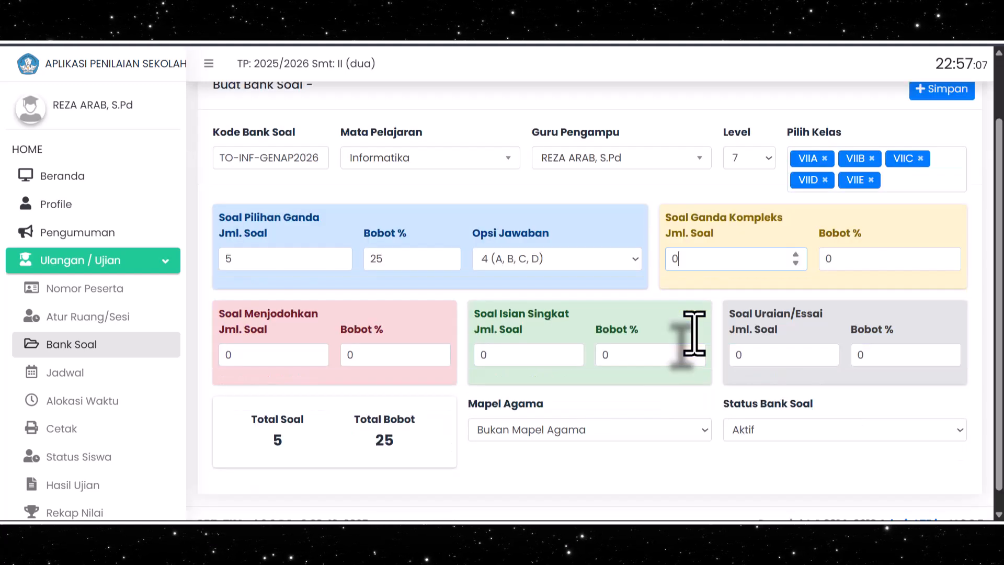
pyautogui.click(686, 259)
pyautogui.doubleClick(680, 259)
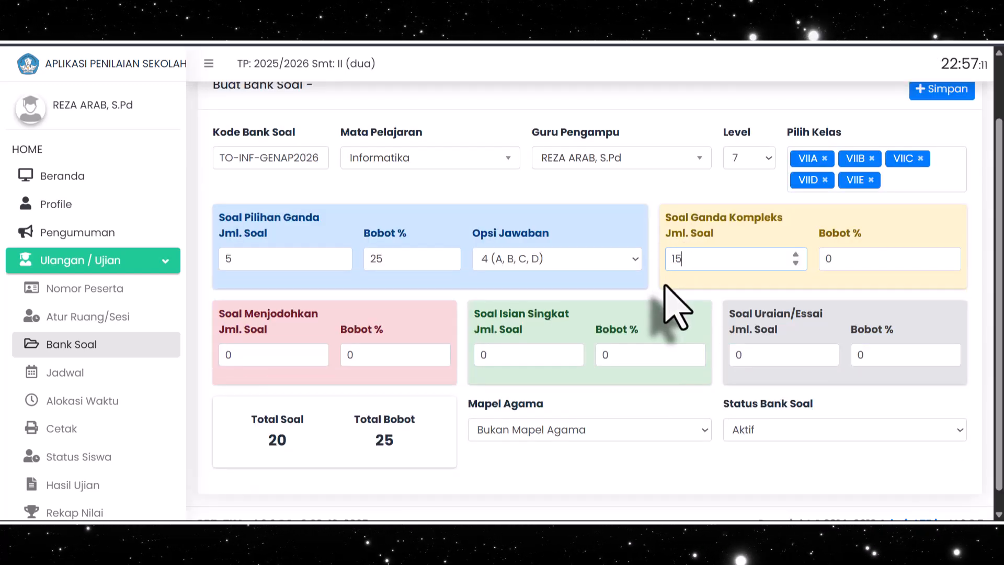
pyautogui.click(664, 291)
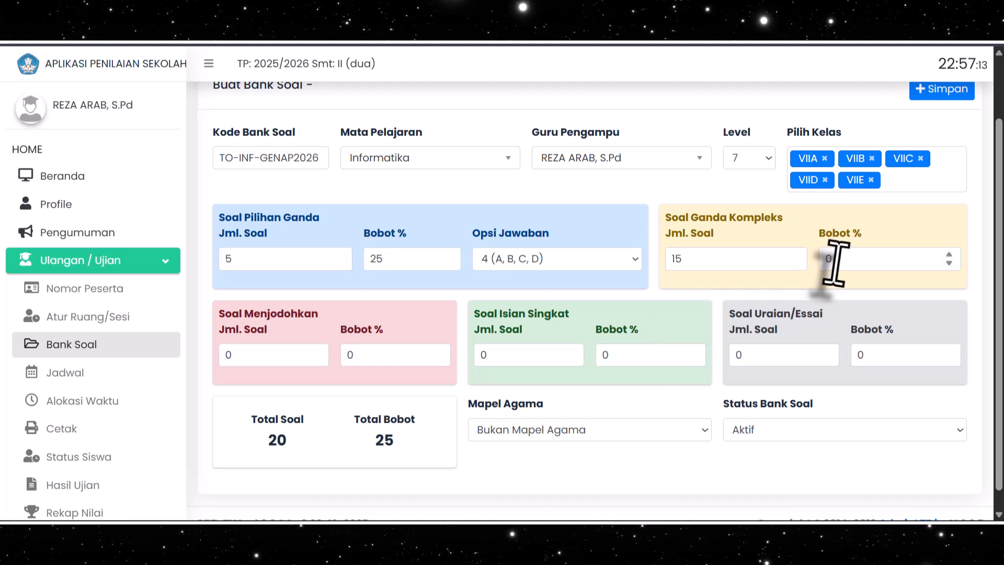
# Check the total weight against the Pilihan Ganda weight and set the Soal Ganda Kompleks weight to 75%
pyautogui.doubleClick(825, 260)
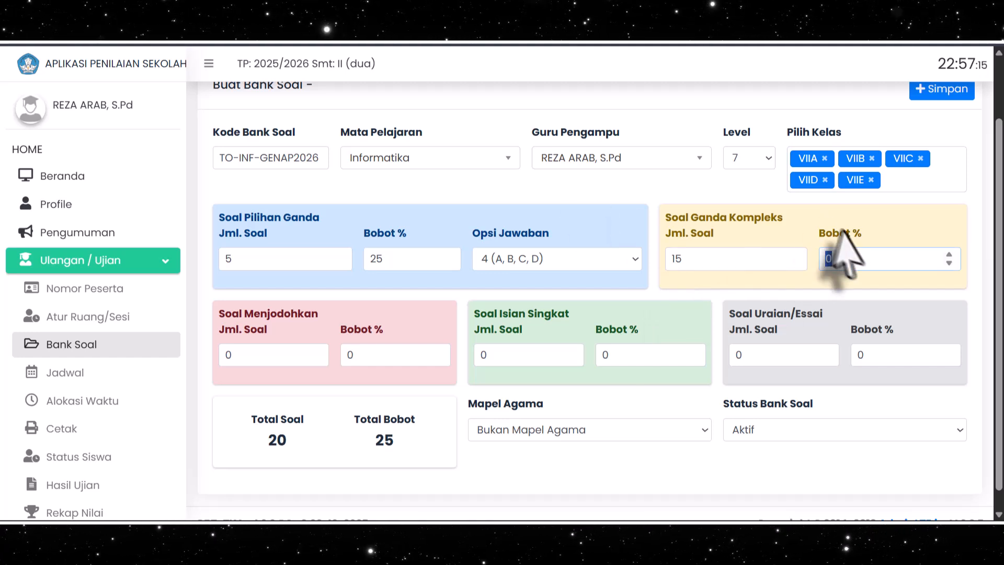
pyautogui.moveTo(398, 440); pyautogui.dragTo(371, 443)
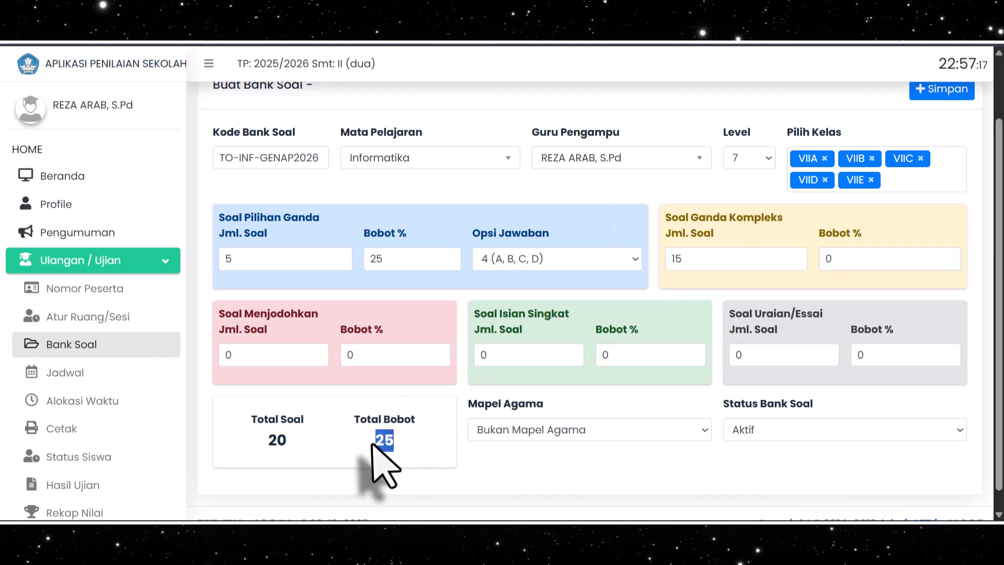
pyautogui.click(412, 446)
pyautogui.doubleClick(394, 260)
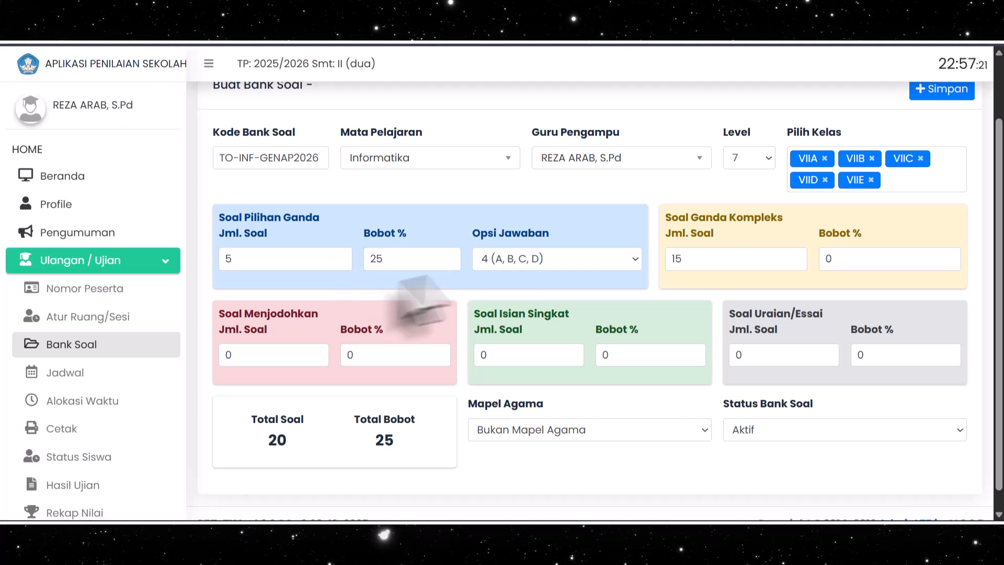
pyautogui.click(717, 265)
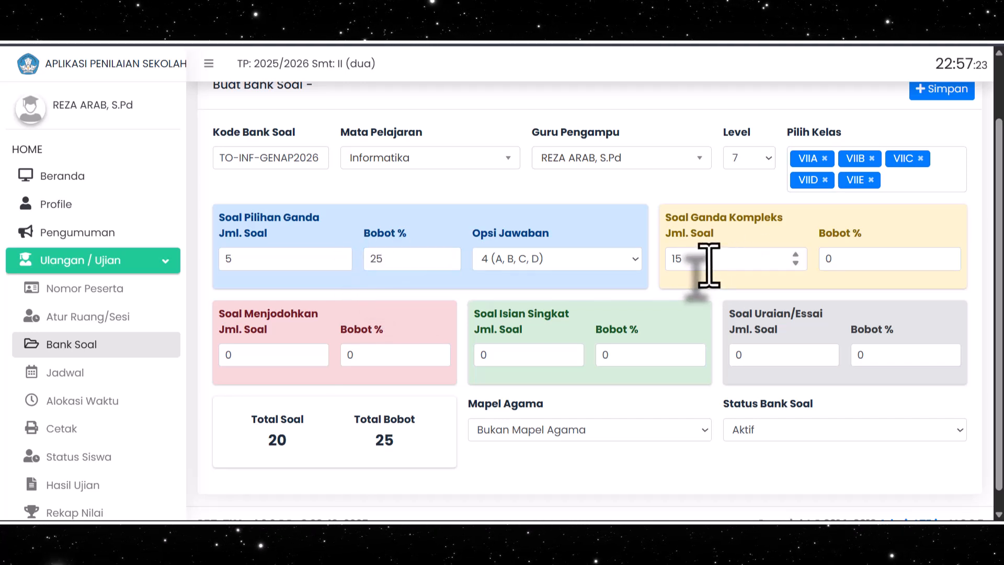
pyautogui.doubleClick(833, 266)
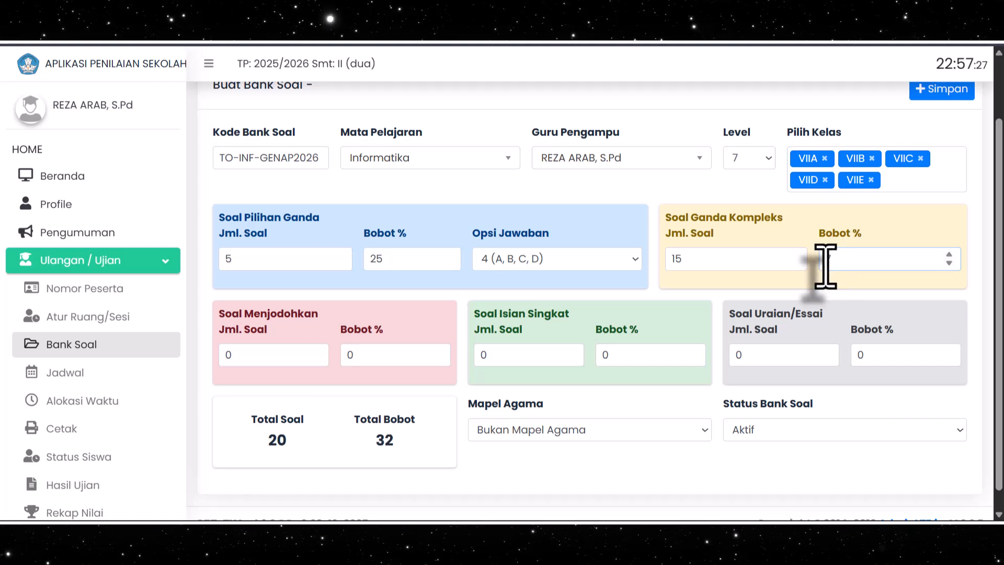
pyautogui.click(630, 467)
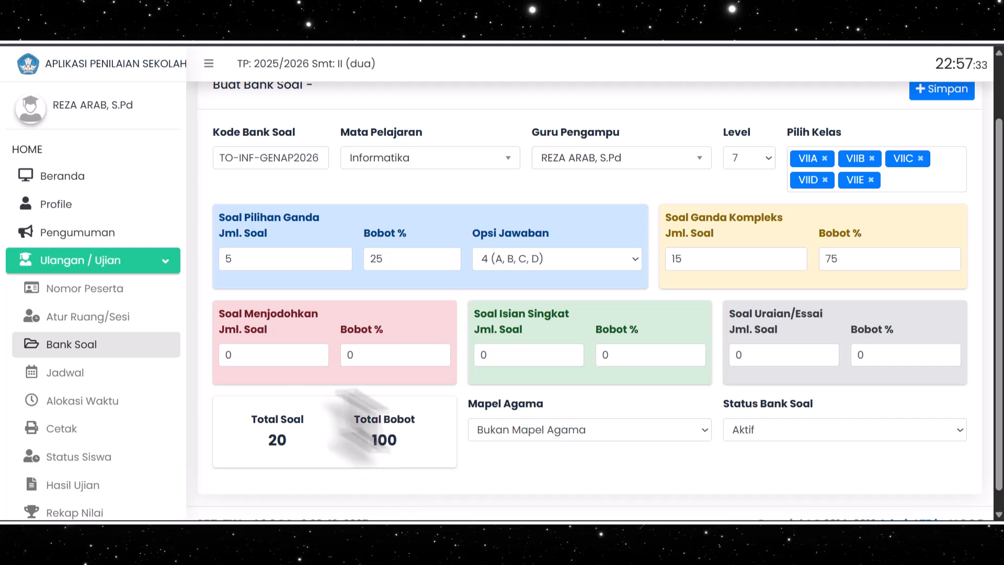
# Review the Soal Menjodohkan, Isian Singkat and Uraian/Essai sections and check the question bank's total weight
pyautogui.moveTo(269, 359); pyautogui.dragTo(220, 358)
pyautogui.click(386, 403)
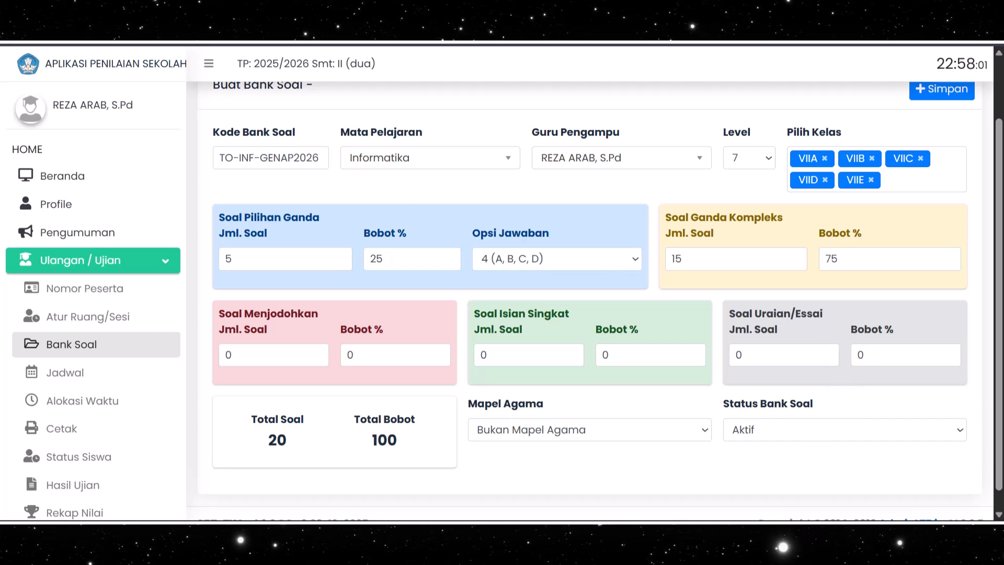
pyautogui.scroll(-1, 840, 322)
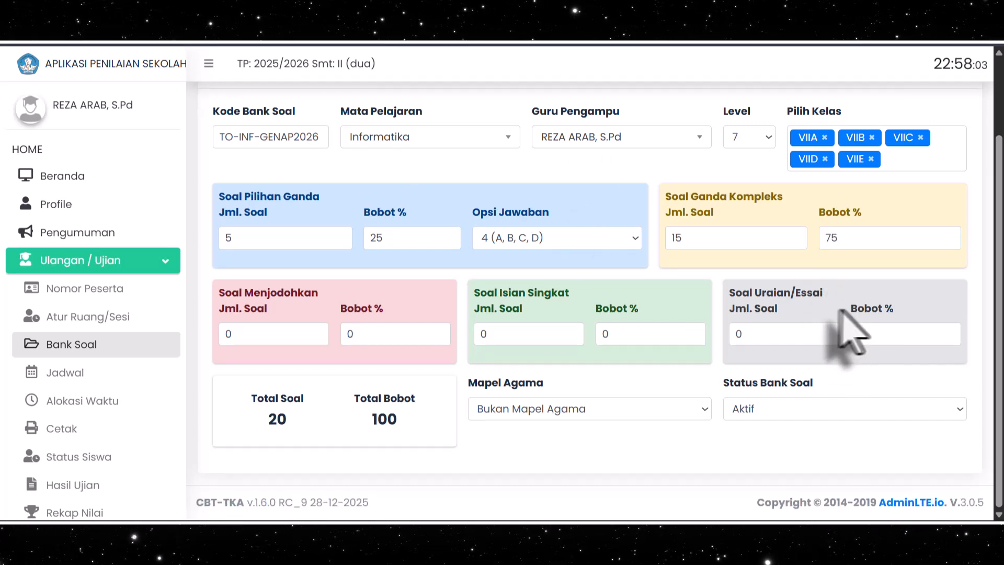
pyautogui.scroll(1, 846, 324)
pyautogui.scroll(-1, 842, 365)
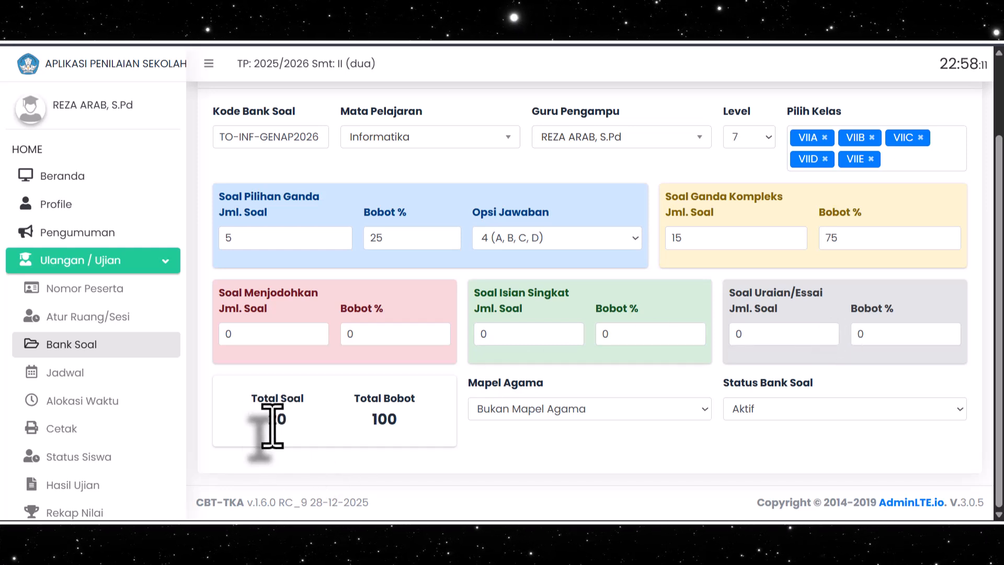
pyautogui.doubleClick(379, 419)
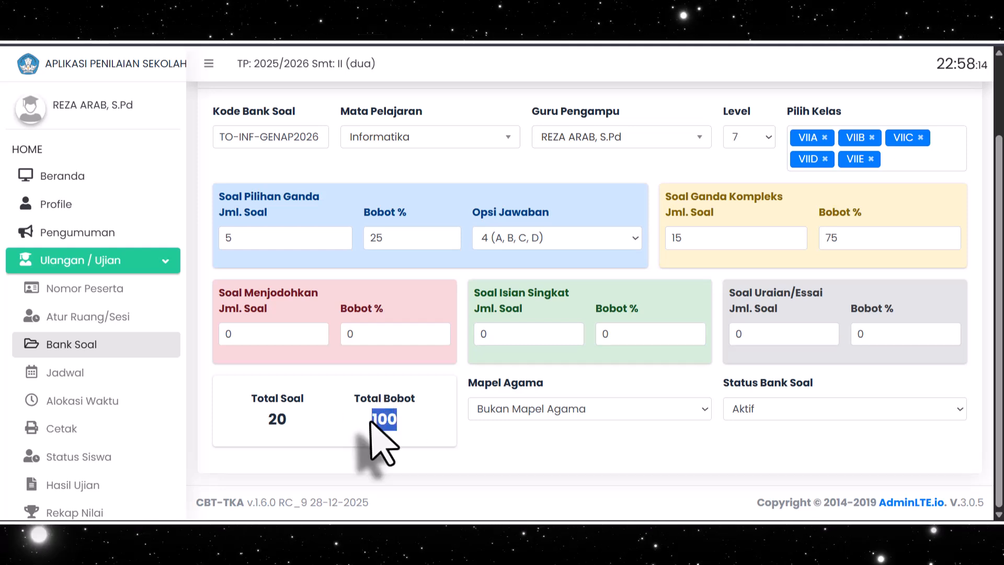
pyautogui.click(415, 426)
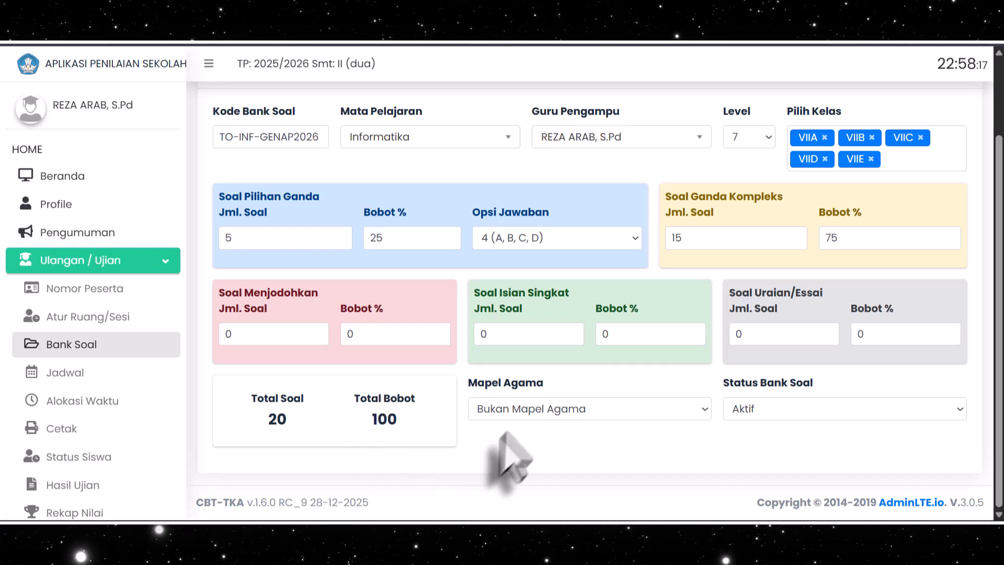
# Try Islam as the Mapel Agama setting, return it to Bukan Mapel Agama and look over the available religion options
pyautogui.click(520, 413)
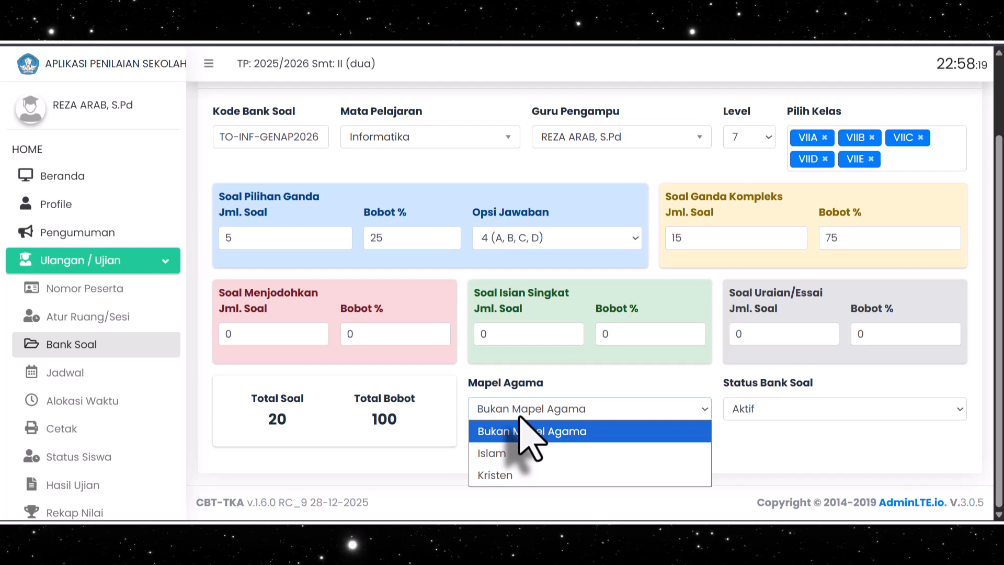
pyautogui.click(525, 452)
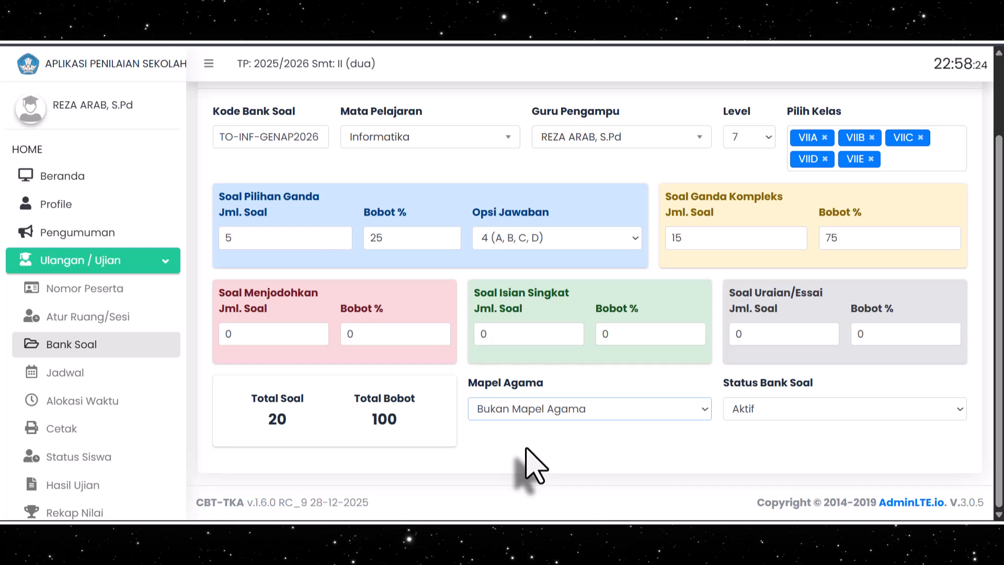
pyautogui.click(533, 410)
pyautogui.click(533, 433)
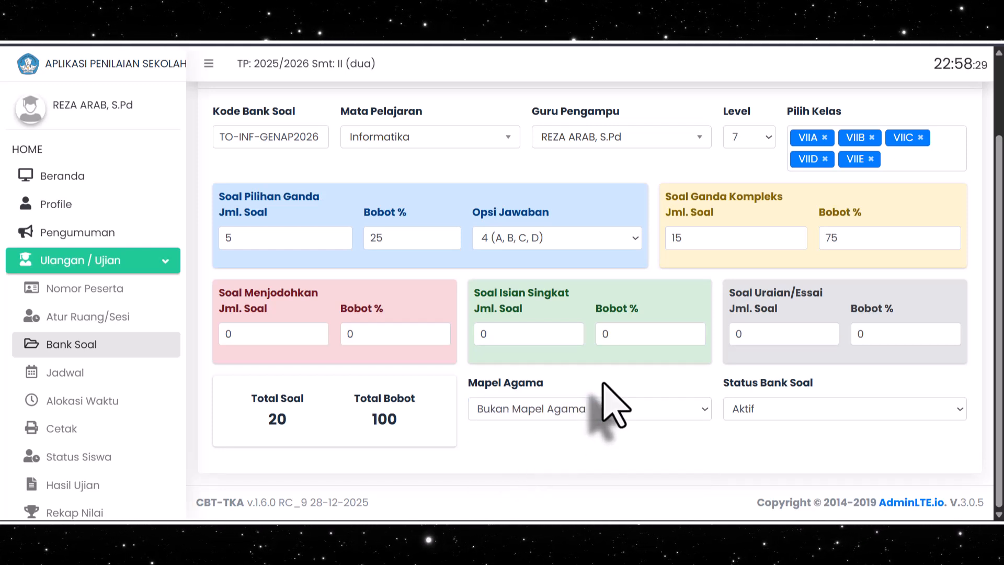
pyautogui.click(541, 411)
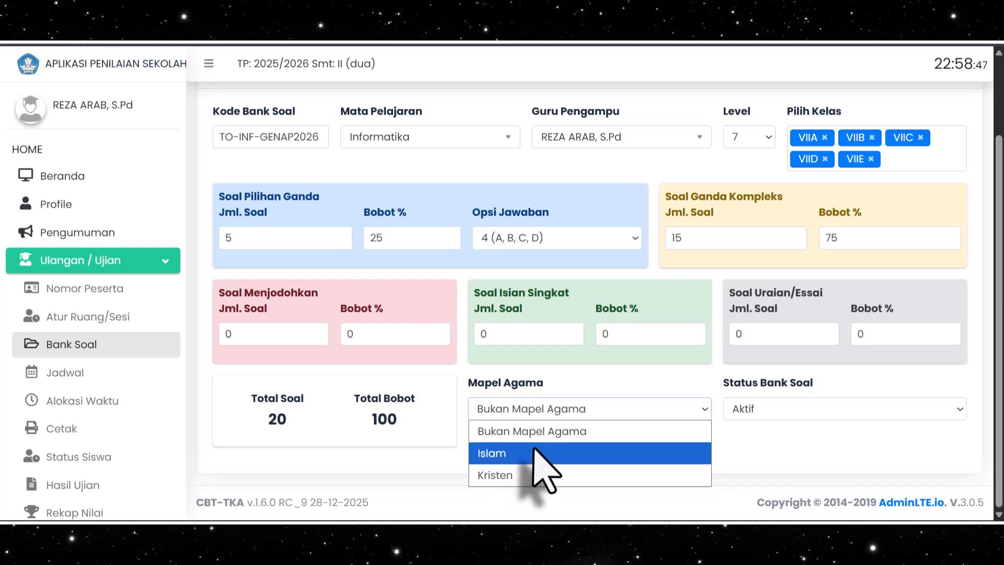
pyautogui.click(648, 370)
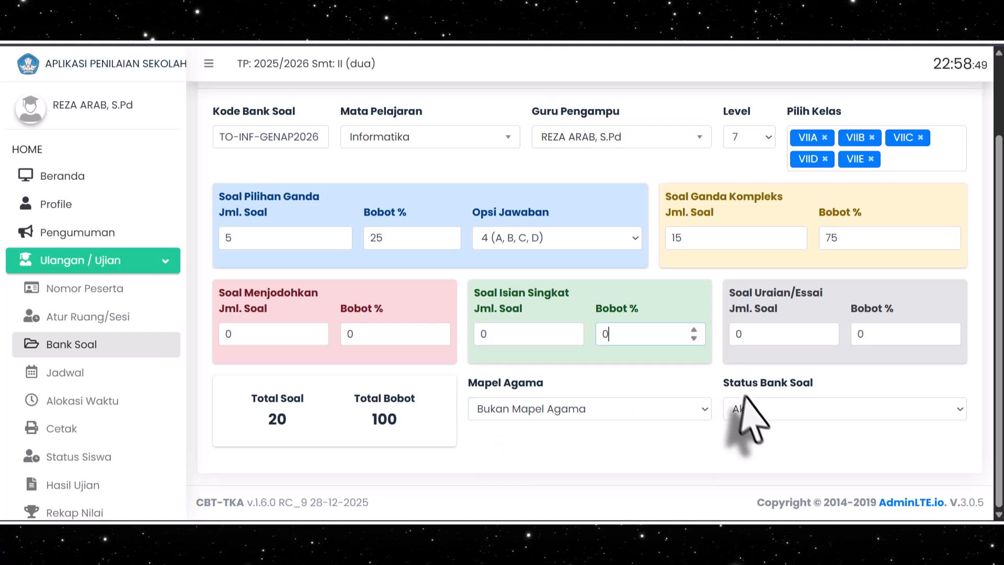
# Keep Status Bank Soal set to Aktif and save the new Informatika question bank
pyautogui.click(753, 407)
pyautogui.click(754, 458)
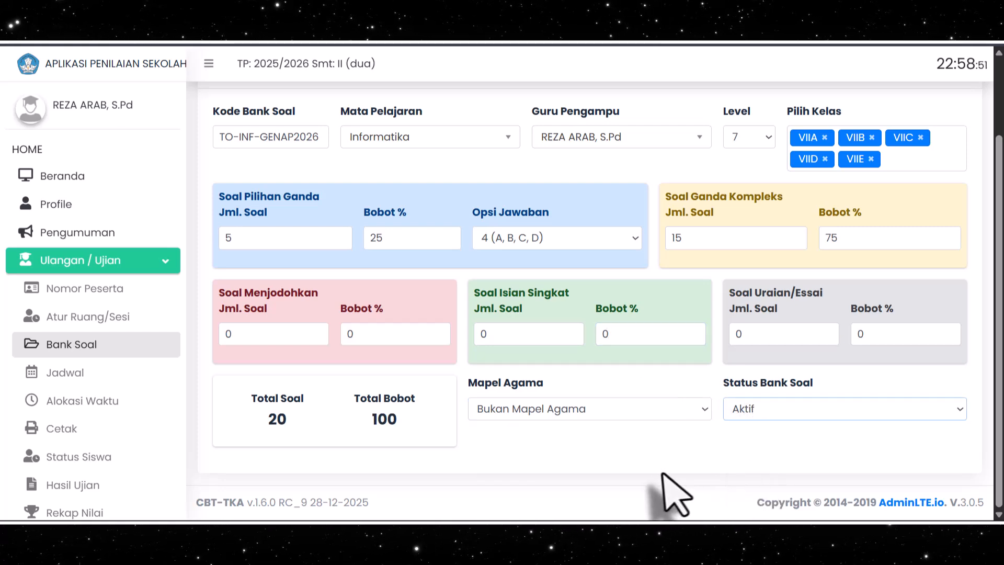
pyautogui.scroll(2, 661, 477)
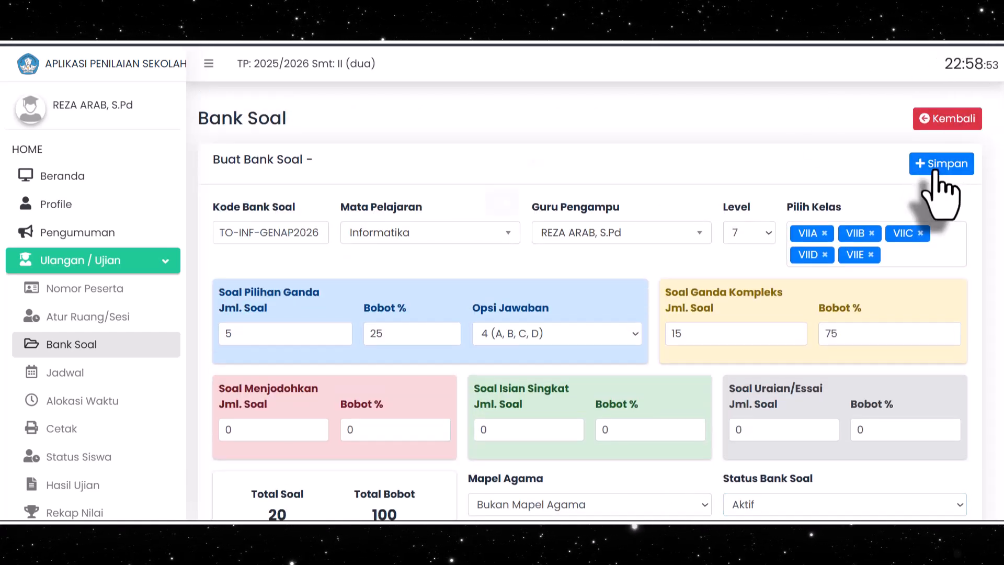
pyautogui.click(936, 168)
pyautogui.click(502, 367)
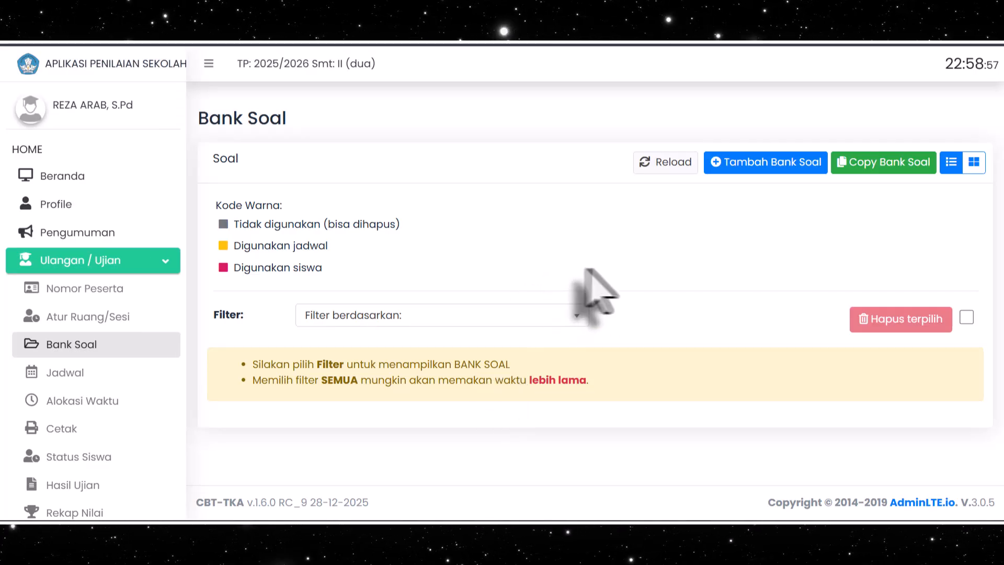
# List the question banks with the Semua filter and review the Kode Warna legend, including Digunakan siswa
pyautogui.click(575, 321)
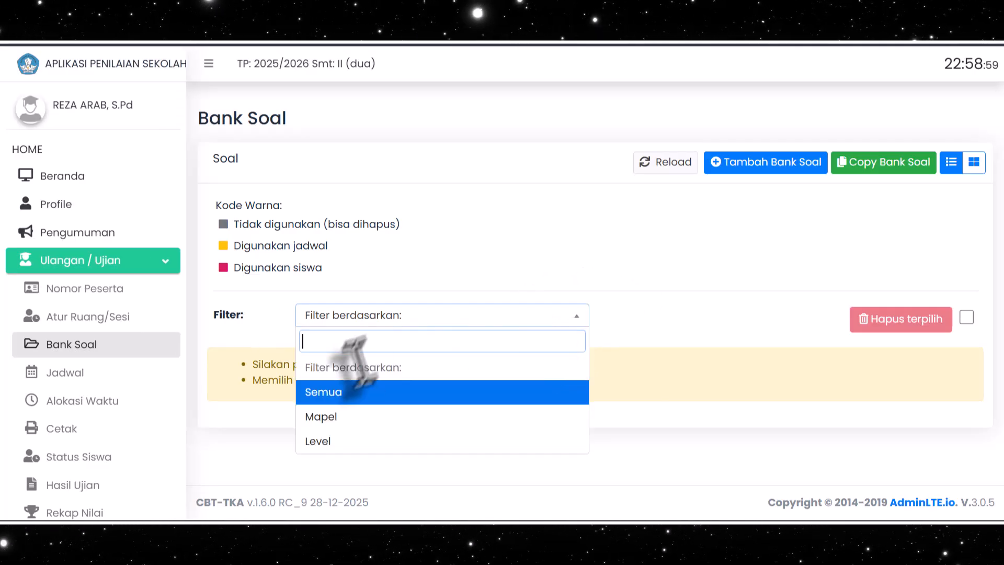
pyautogui.click(330, 395)
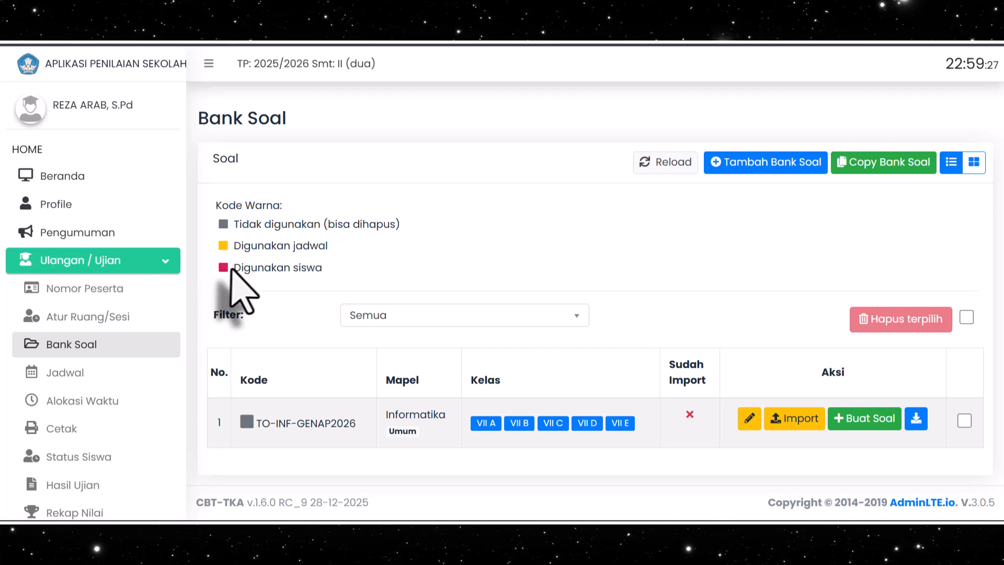
pyautogui.moveTo(236, 269); pyautogui.dragTo(320, 266)
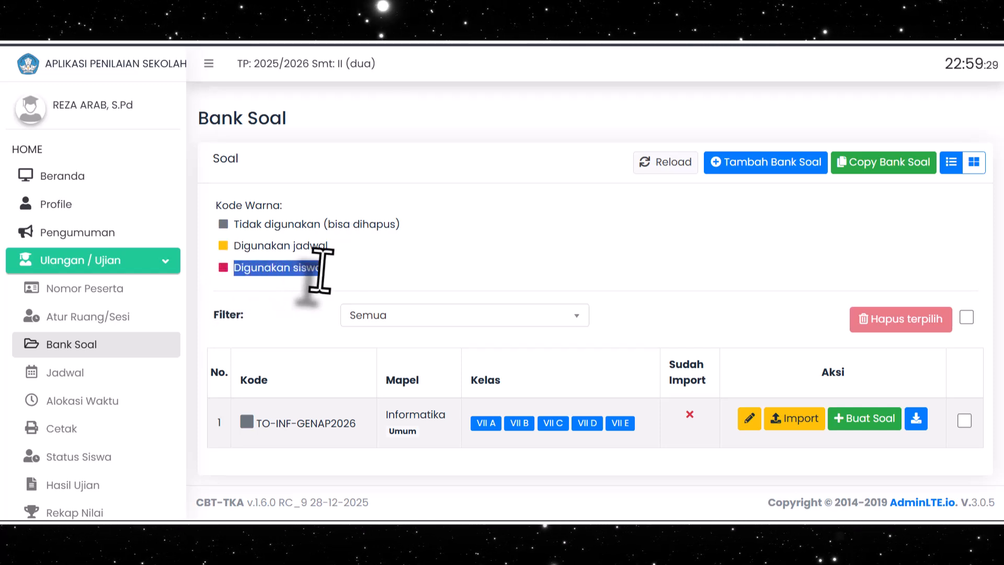
pyautogui.click(348, 275)
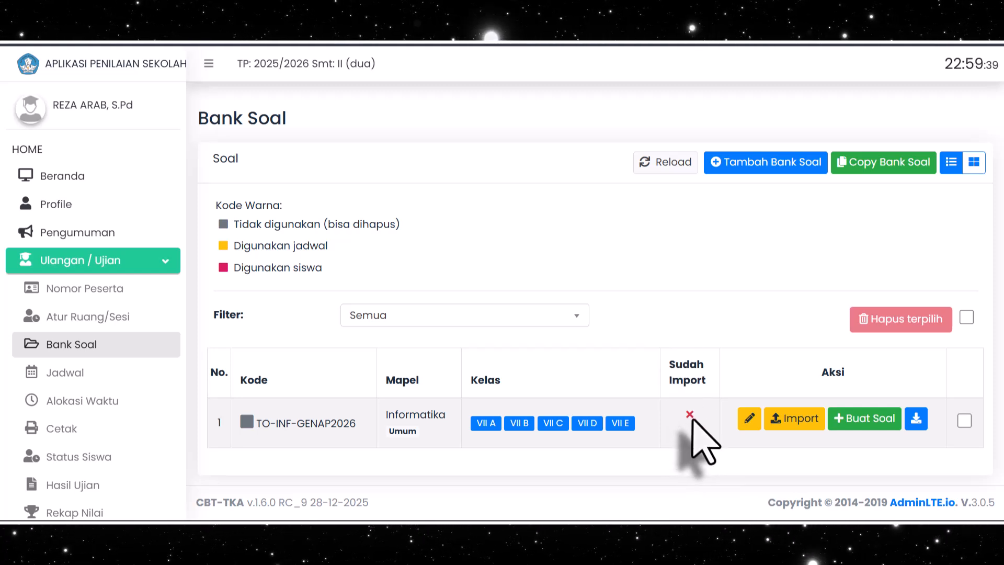
# Download the question template from the import page of TO-INF-GENAP2026, keeping the blocked file
pyautogui.click(789, 425)
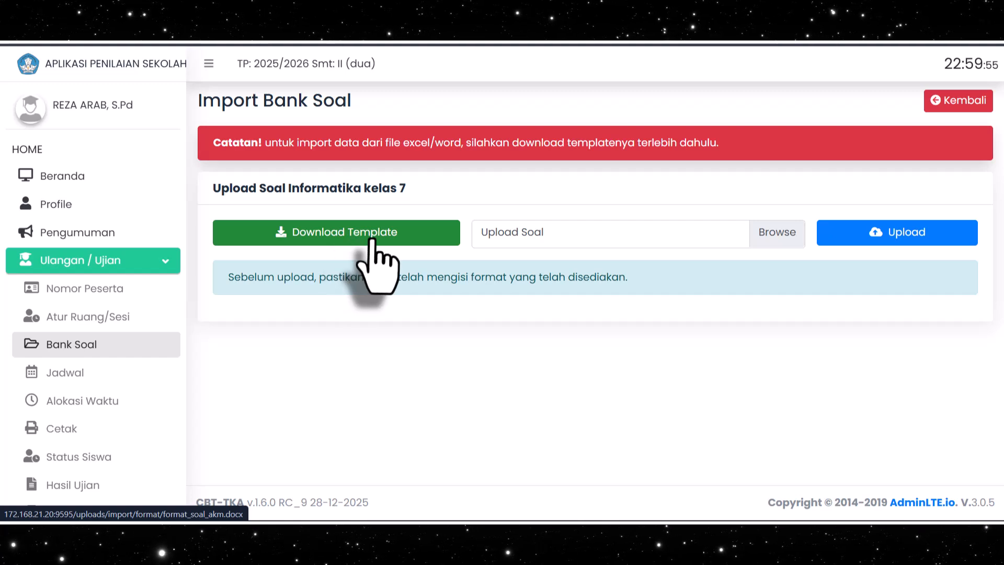
pyautogui.click(338, 239)
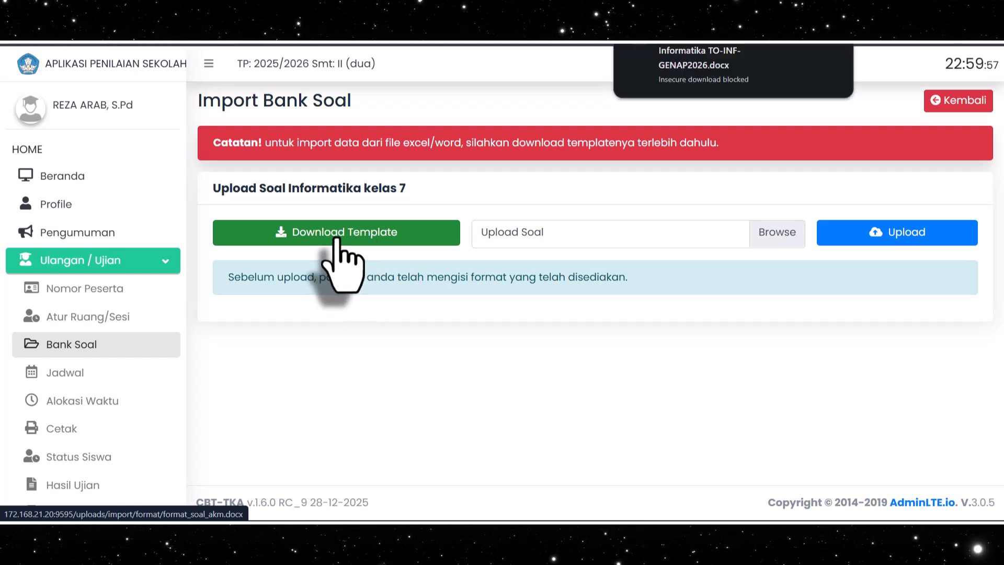
pyautogui.click(788, 41)
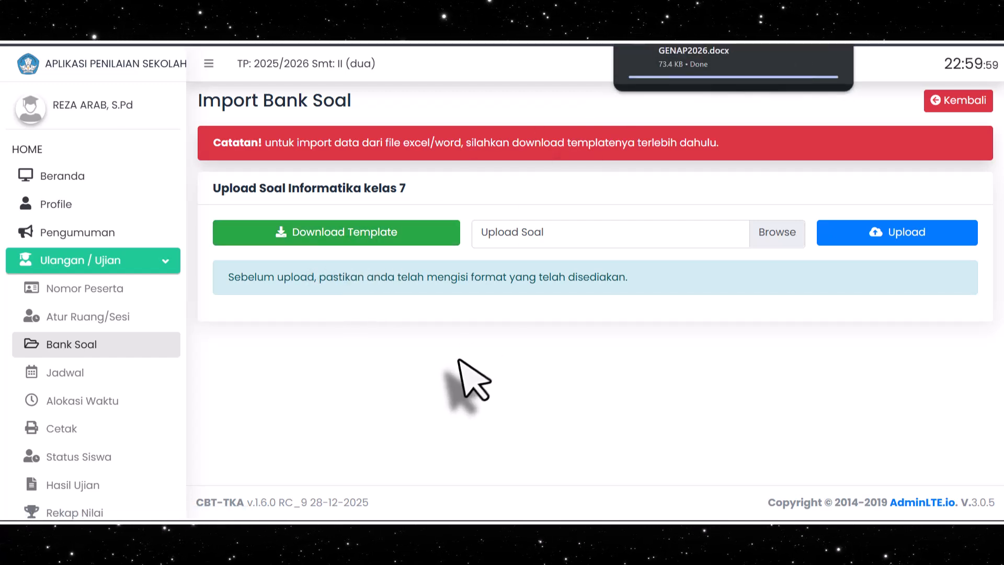
# Switch to the question document in Word and read the Petunjuk pengisian and the rules for Soal Pilihan Ganda
pyautogui.click(283, 511)
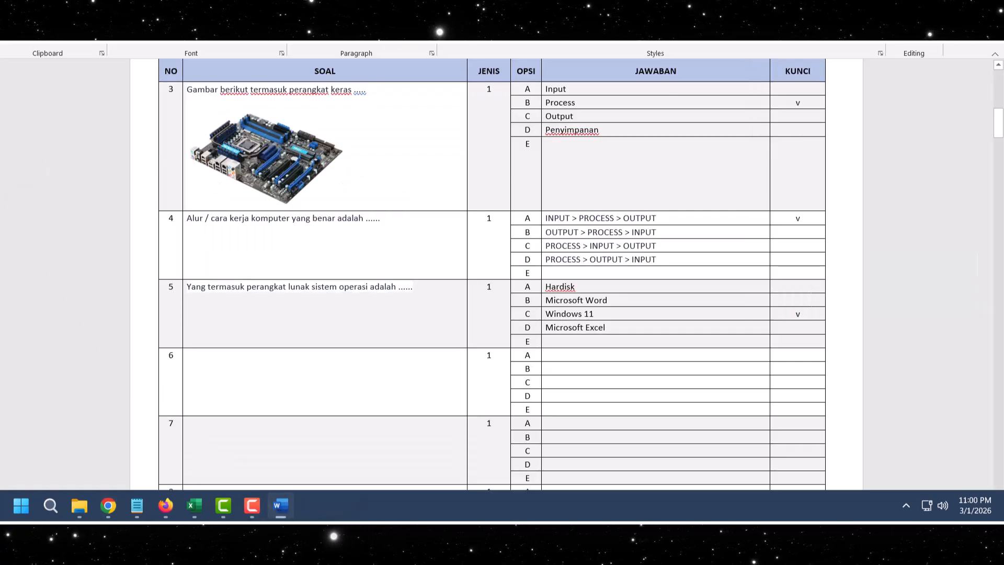
pyautogui.scroll(8, 337, 265)
pyautogui.scroll(4, 341, 272)
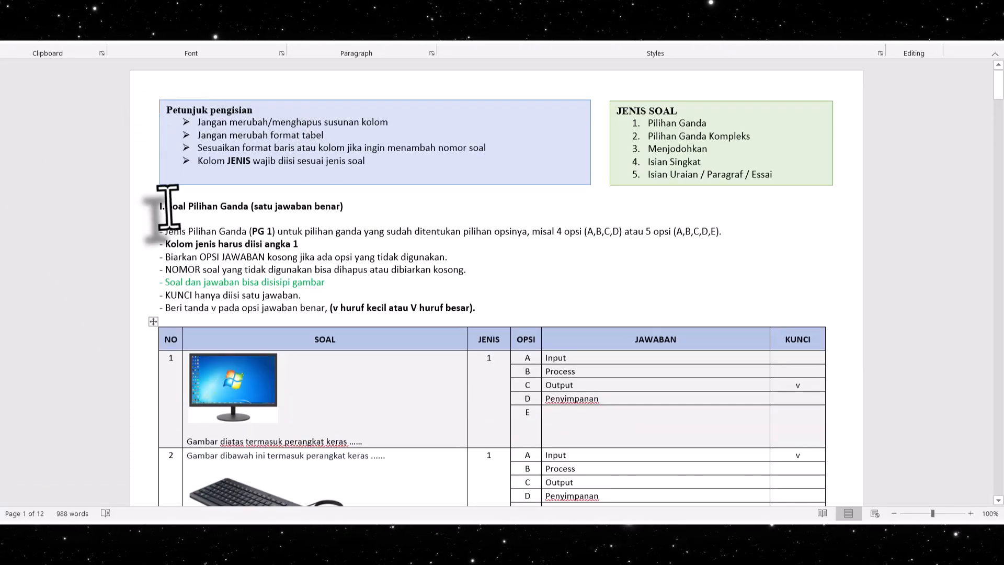
pyautogui.moveTo(166, 107); pyautogui.dragTo(450, 167)
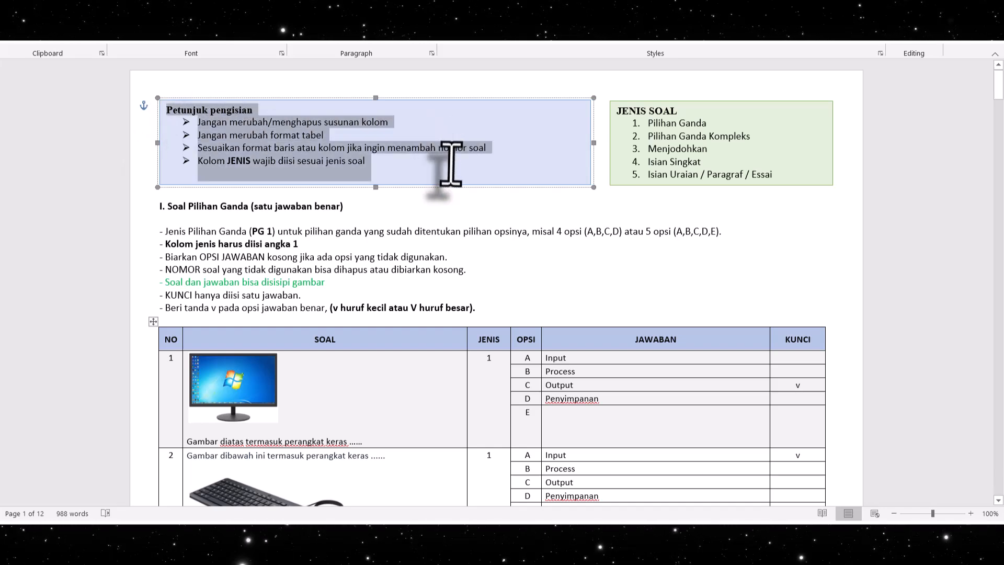
pyautogui.click(487, 271)
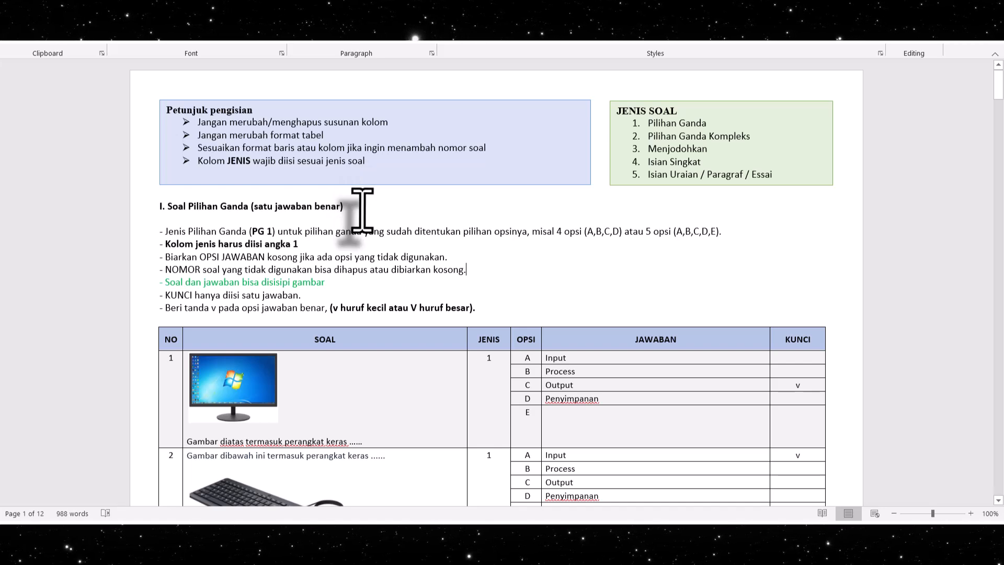
pyautogui.doubleClick(256, 232)
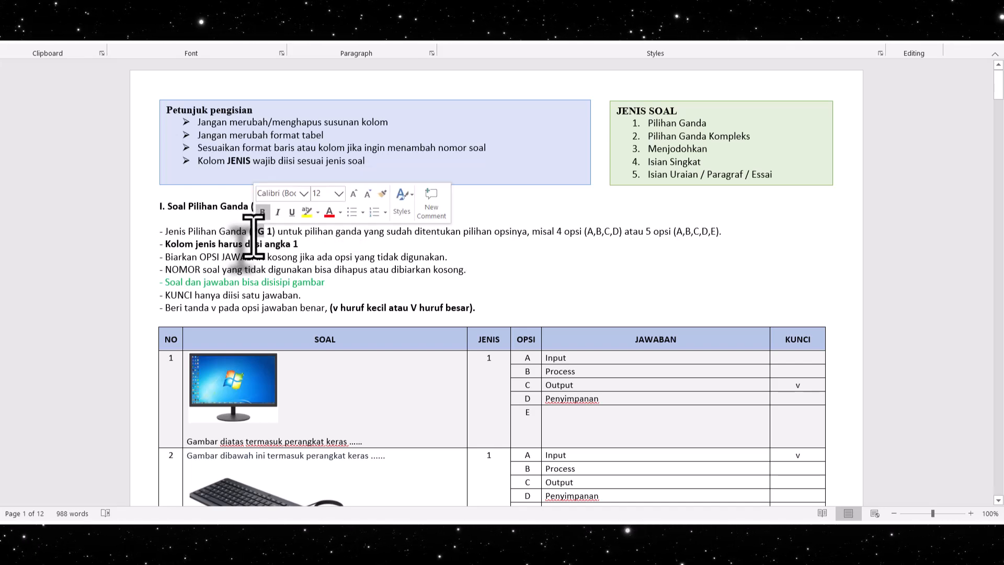
pyautogui.click(503, 272)
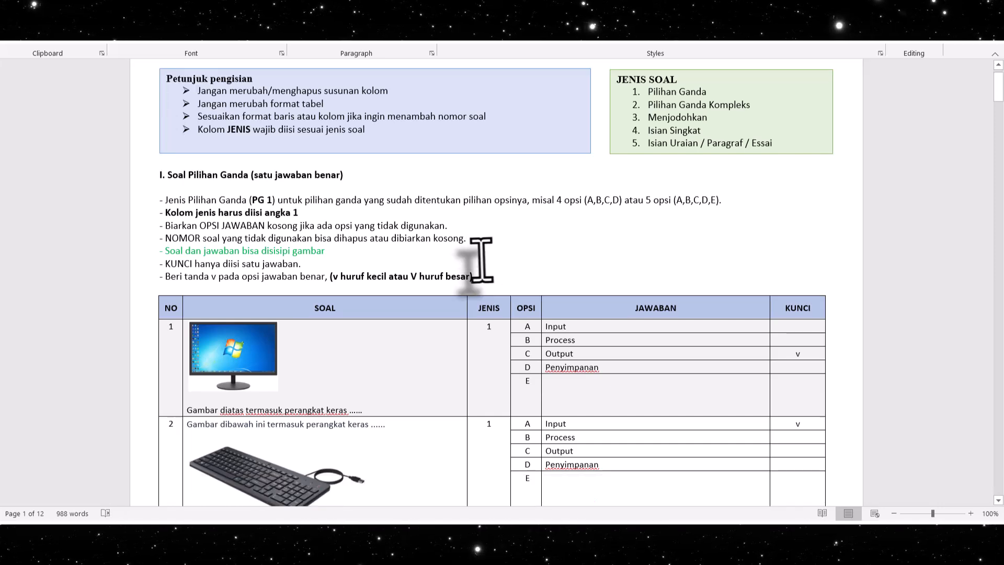
# Review the sample multiple-choice questions and make the monitor picture in question 1 slightly smaller
pyautogui.scroll(-5, 503, 277)
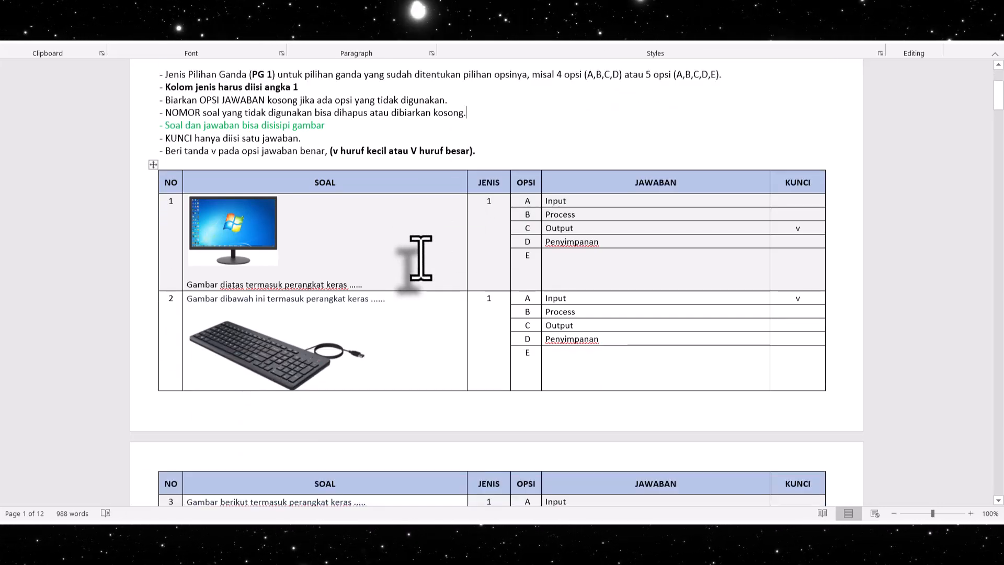
pyautogui.scroll(-1, 421, 258)
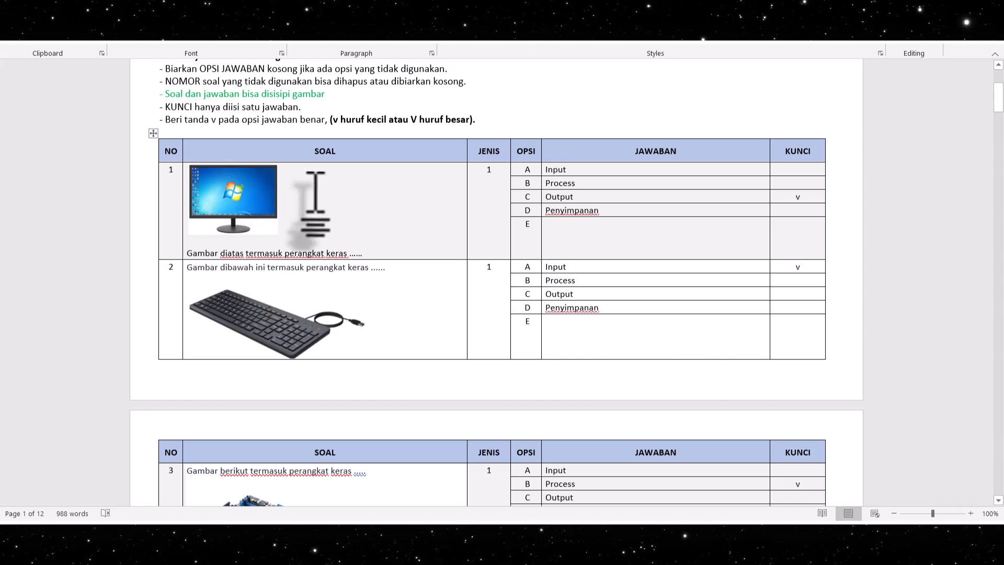
pyautogui.click(366, 254)
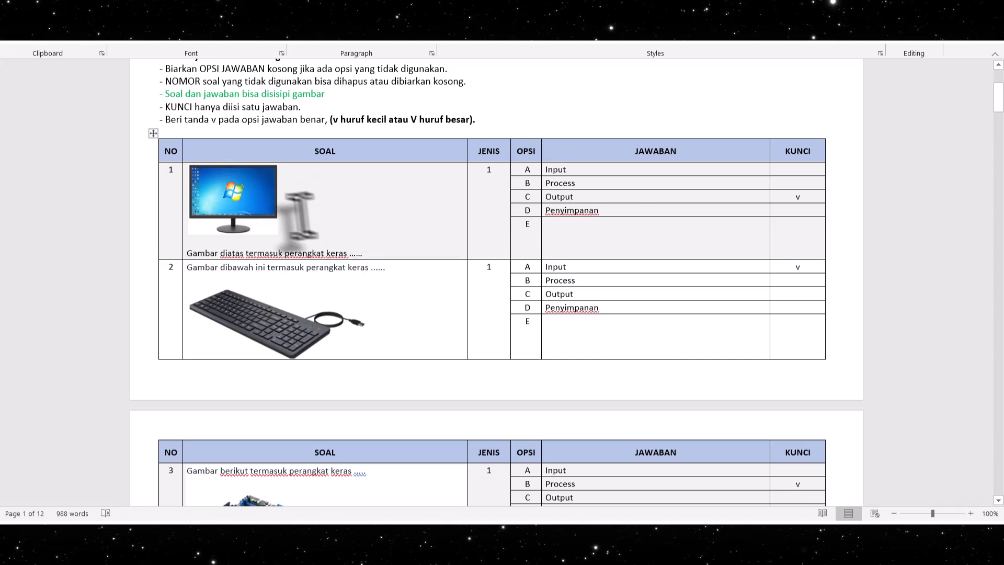
pyautogui.click(268, 201)
pyautogui.moveTo(281, 231)
pyautogui.mouseDown()
pyautogui.moveTo(300, 247)
pyautogui.moveTo(262, 224)
pyautogui.moveTo(274, 227)
pyautogui.mouseUp()
pyautogui.click(366, 253)
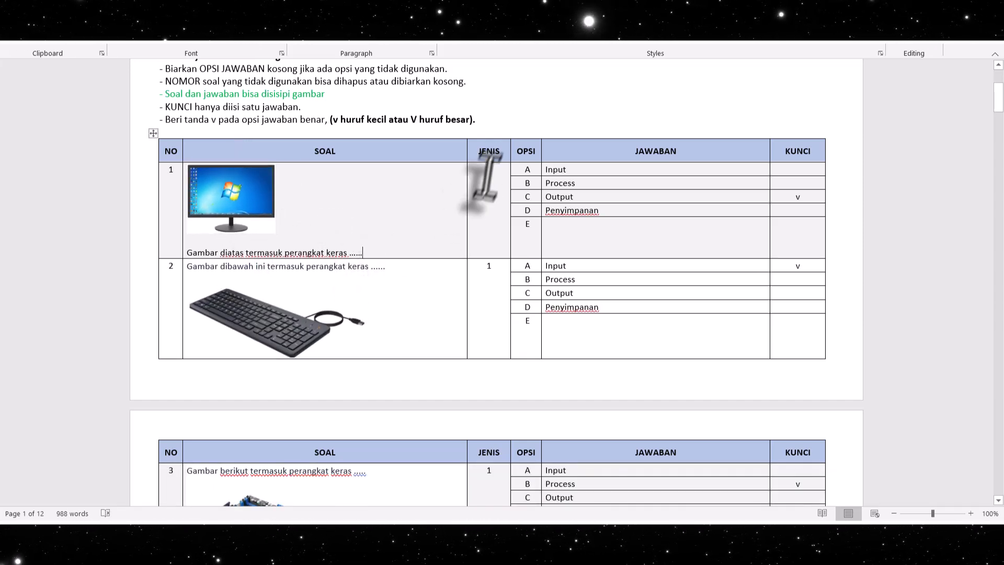
# Check the JENIS entries of questions 1 and 2 against the JENIS SOAL list and the Pilihan Ganda rules
pyautogui.doubleClick(487, 171)
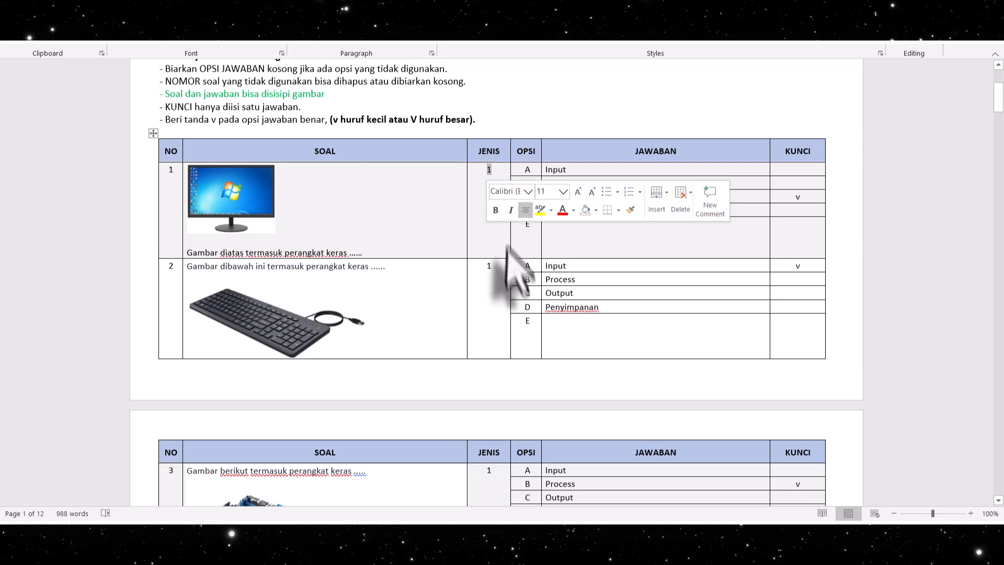
pyautogui.scroll(4, 499, 250)
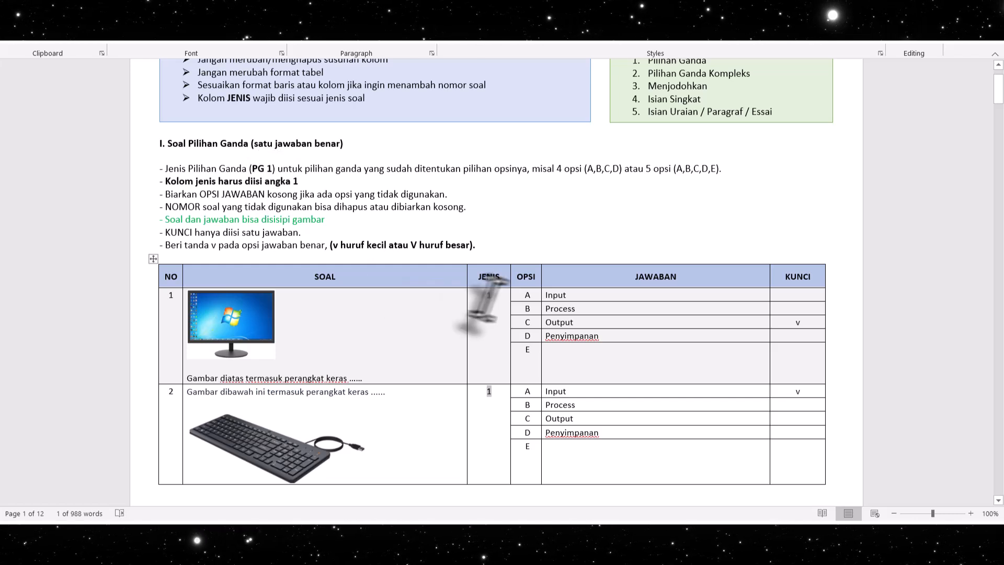
pyautogui.scroll(-2, 499, 283)
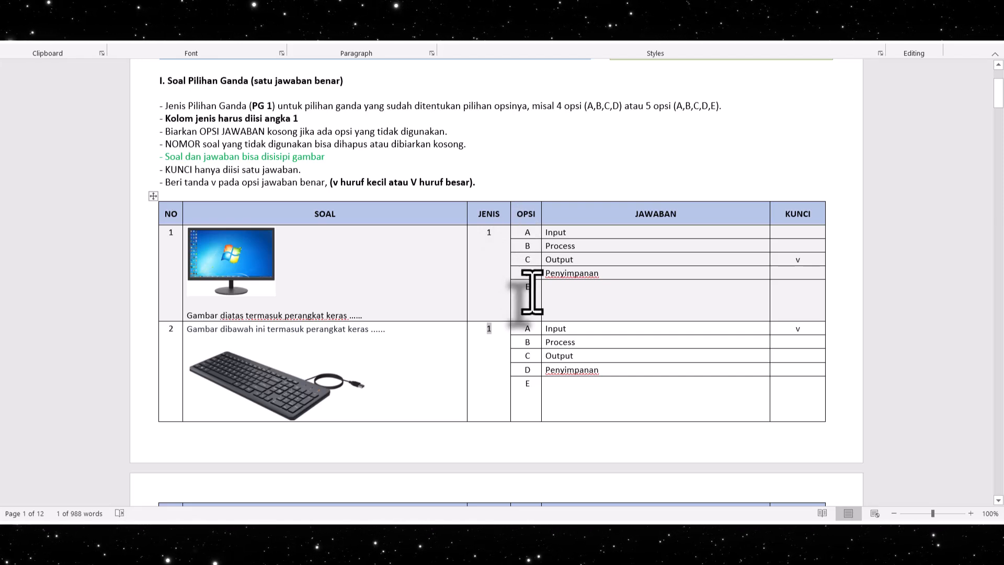
pyautogui.scroll(1, 532, 291)
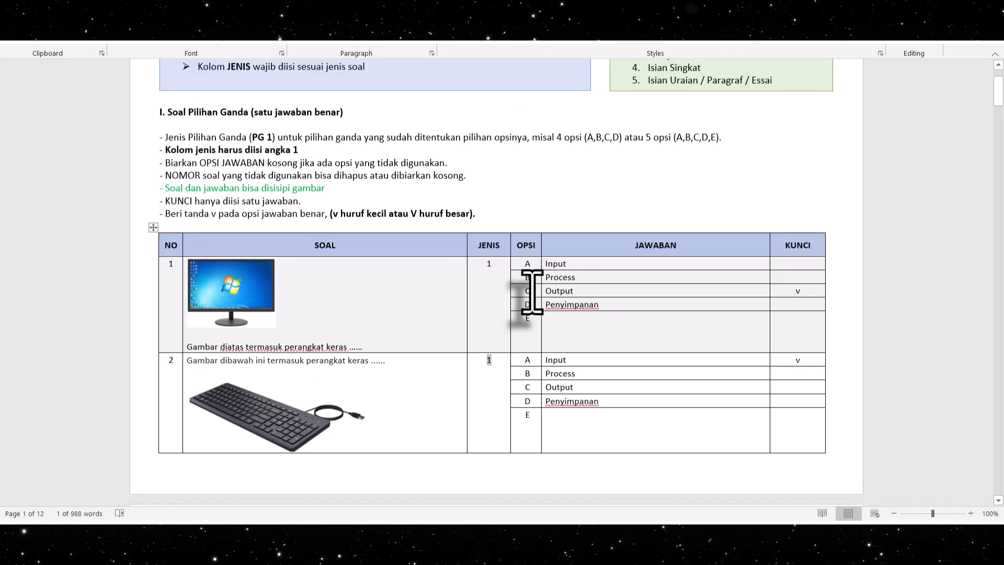
pyautogui.scroll(-1, 532, 291)
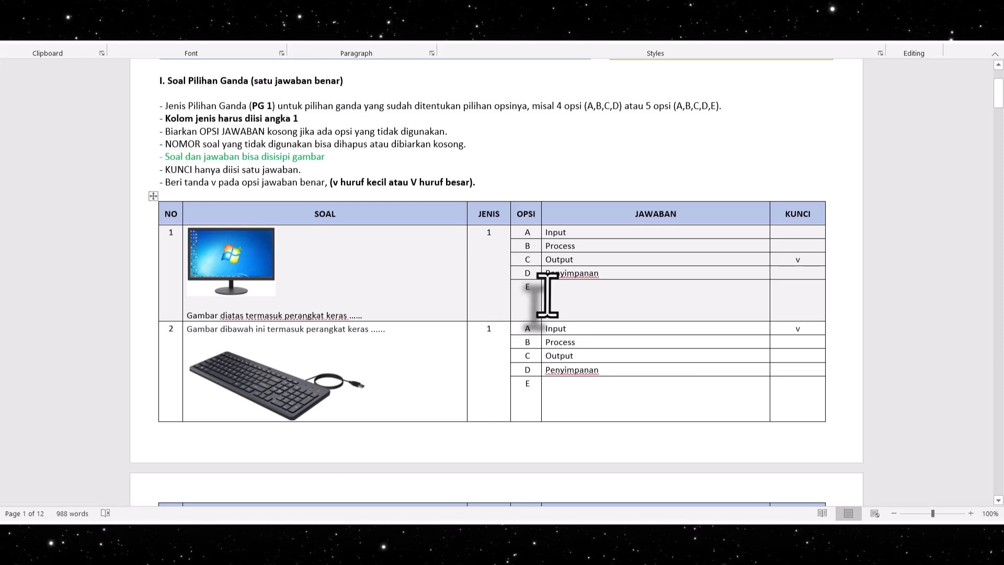
# Examine how question 1 fills the OPSI, JAWABAN and KUNCI columns, including the unused option E and the answer key mark
pyautogui.click(531, 291)
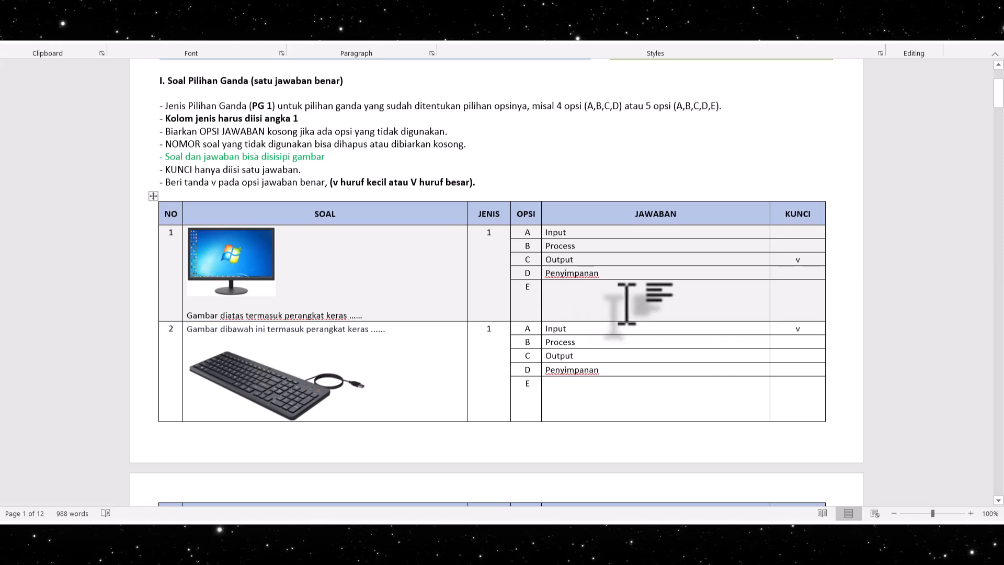
pyautogui.scroll(1, 611, 293)
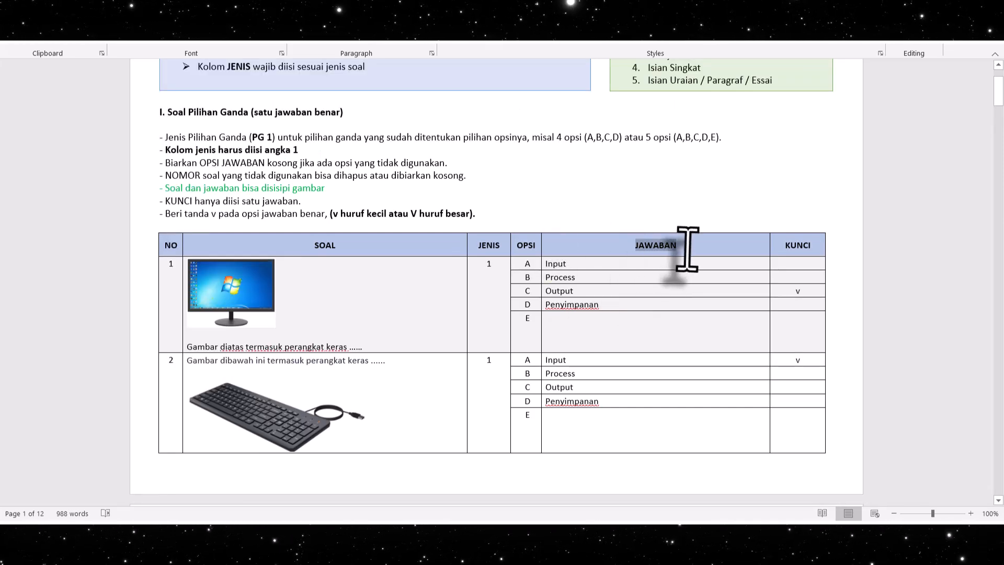
pyautogui.click(593, 264)
pyautogui.click(591, 291)
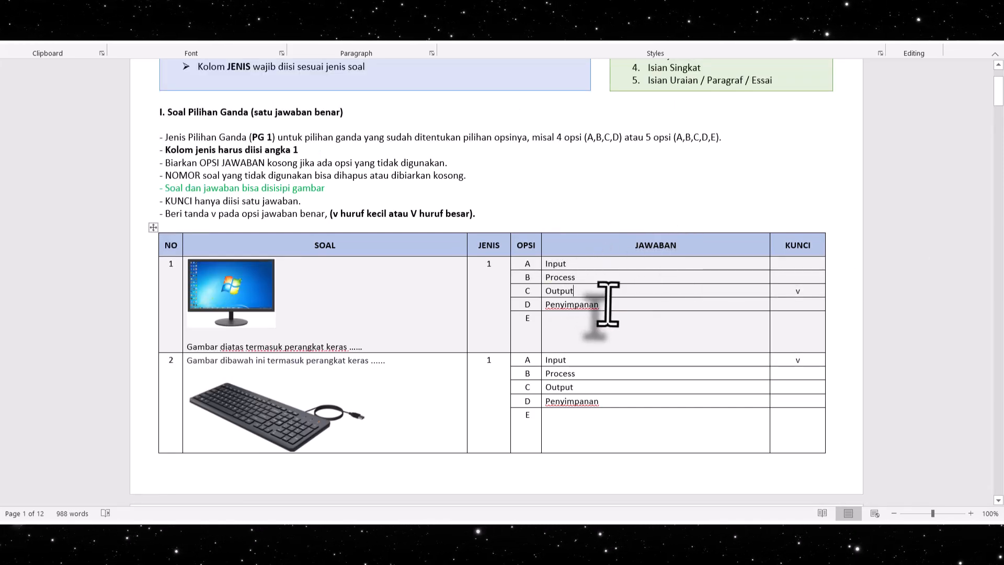
pyautogui.scroll(1, 607, 304)
pyautogui.scroll(-1, 609, 302)
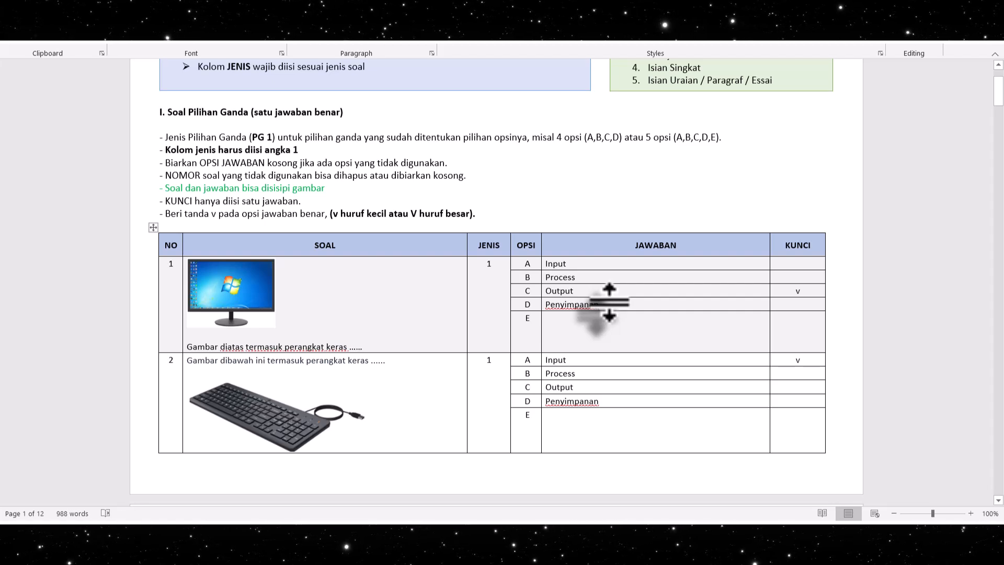
pyautogui.doubleClick(797, 294)
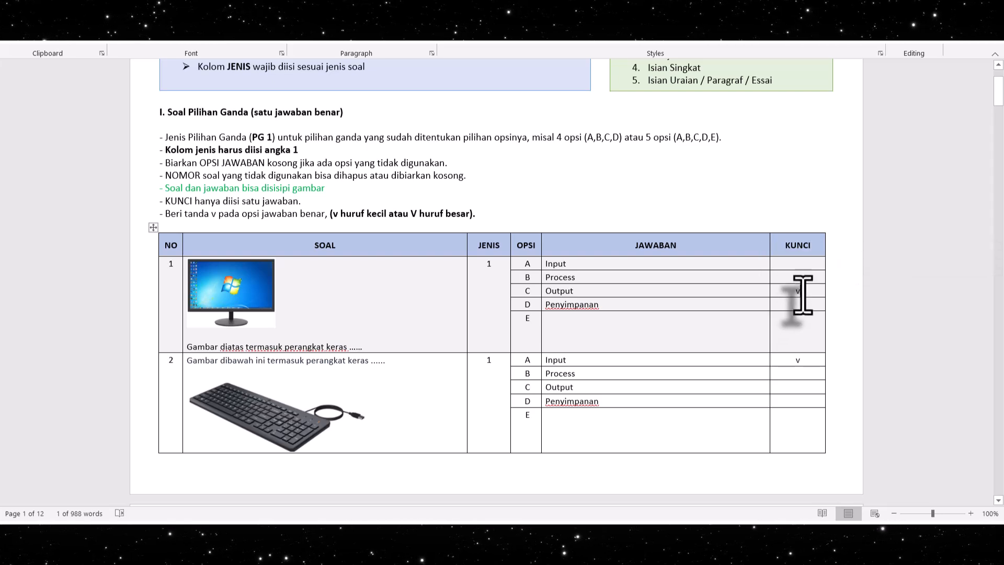
# Compare the KUNCI marks of multiple-choice questions 1 and 2 with their correct answers
pyautogui.moveTo(803, 363); pyautogui.dragTo(792, 363)
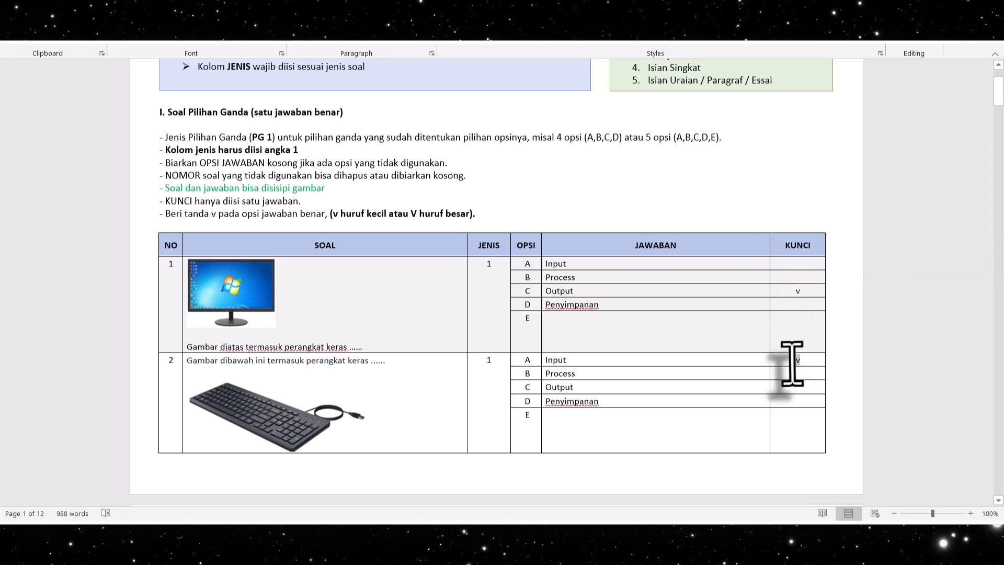
pyautogui.doubleClick(797, 291)
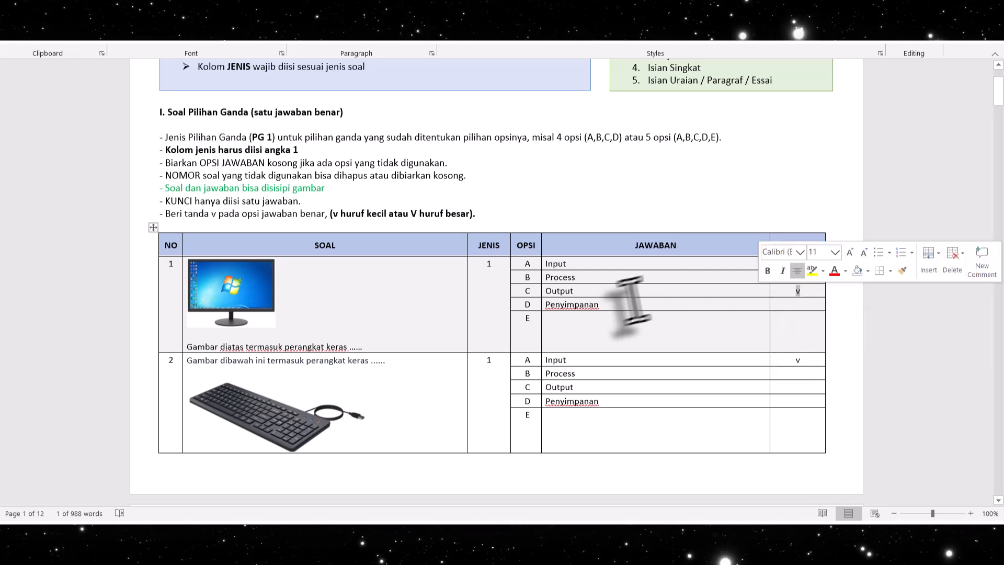
pyautogui.click(620, 305)
# Review sample multiple-choice questions 3 to 5 with their pictures, answer options and key marks
pyautogui.scroll(-4, 318, 280)
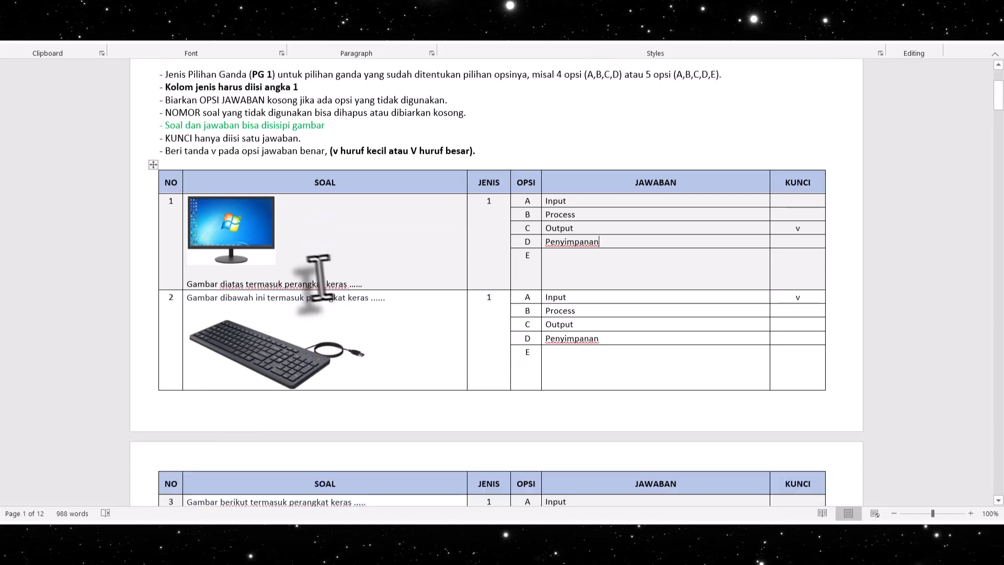
pyautogui.scroll(-7, 317, 277)
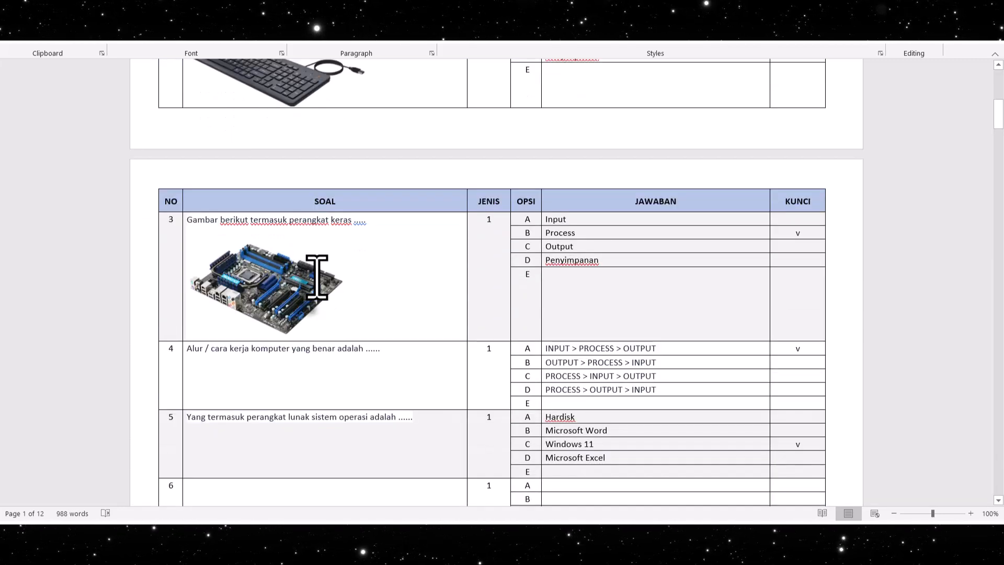
pyautogui.scroll(-3, 318, 282)
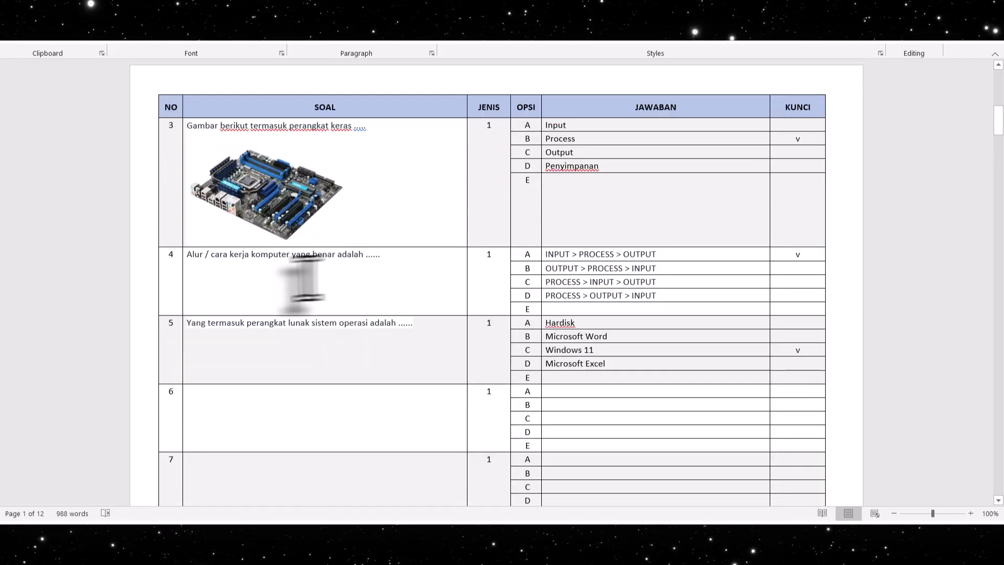
pyautogui.scroll(-2, 468, 369)
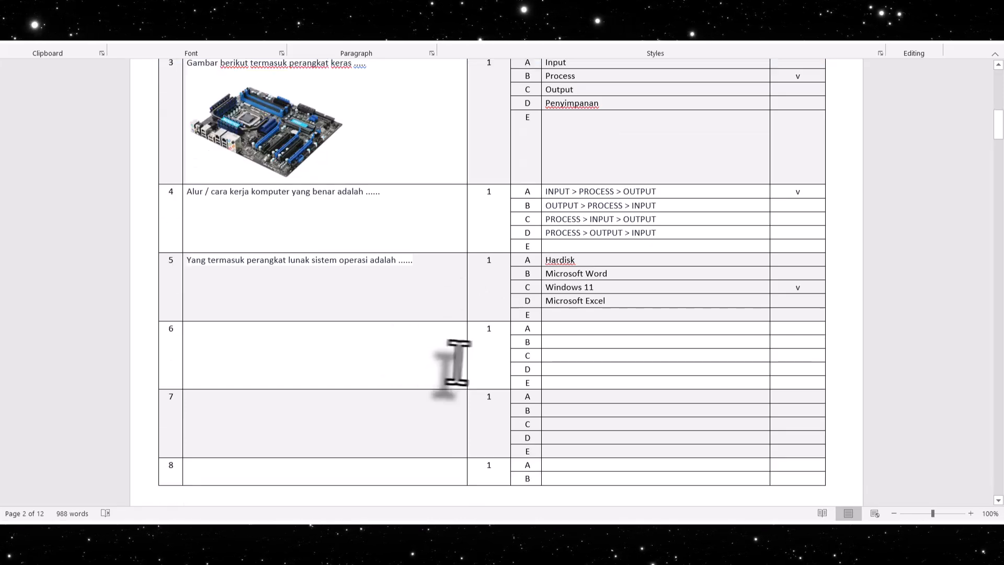
# Look through the blank multiple-choice rows from number 6 to the end of the Soal Pilihan Ganda table
pyautogui.scroll(-5, 172, 277)
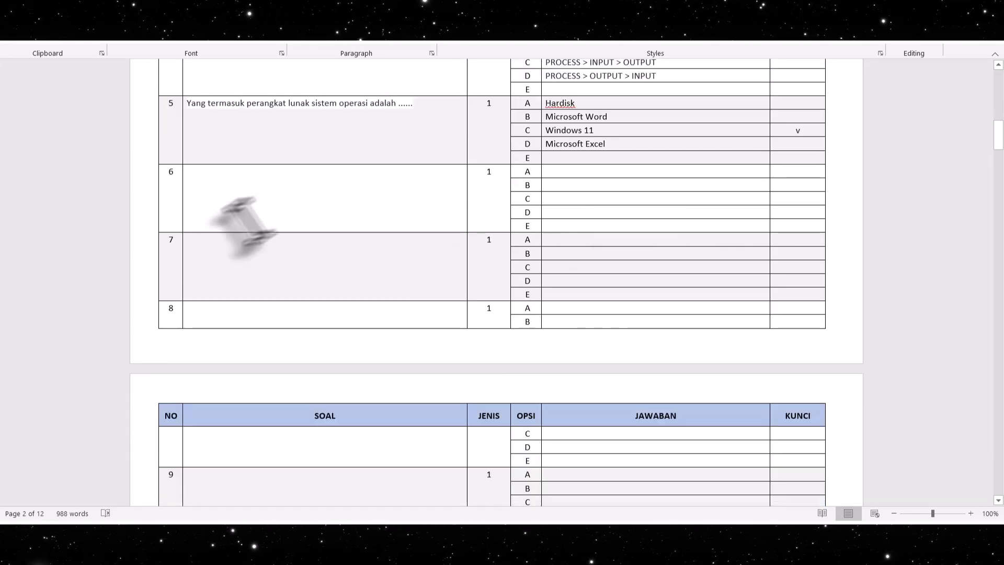
pyautogui.scroll(-9, 347, 292)
pyautogui.scroll(-20, 351, 291)
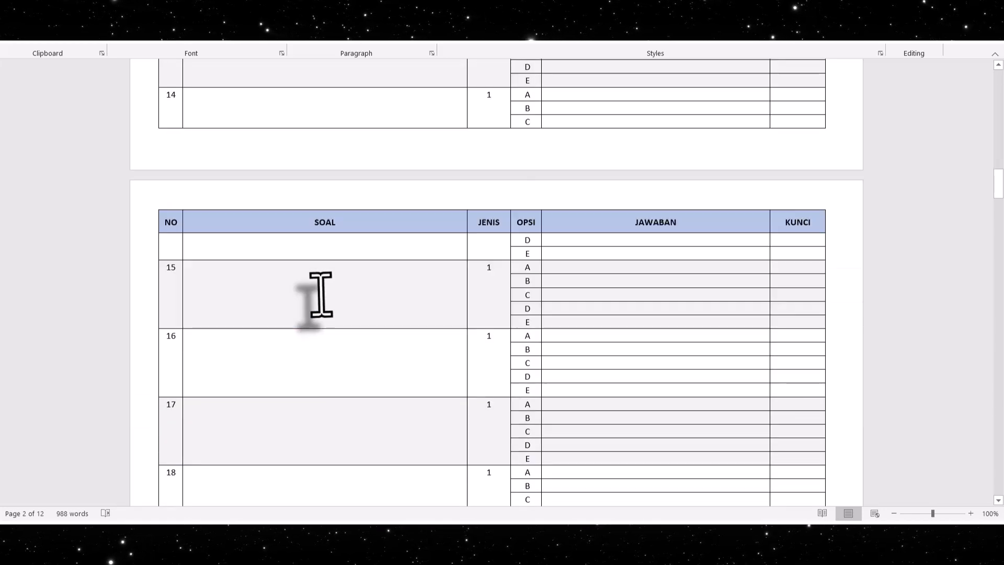
pyautogui.scroll(-17, 320, 294)
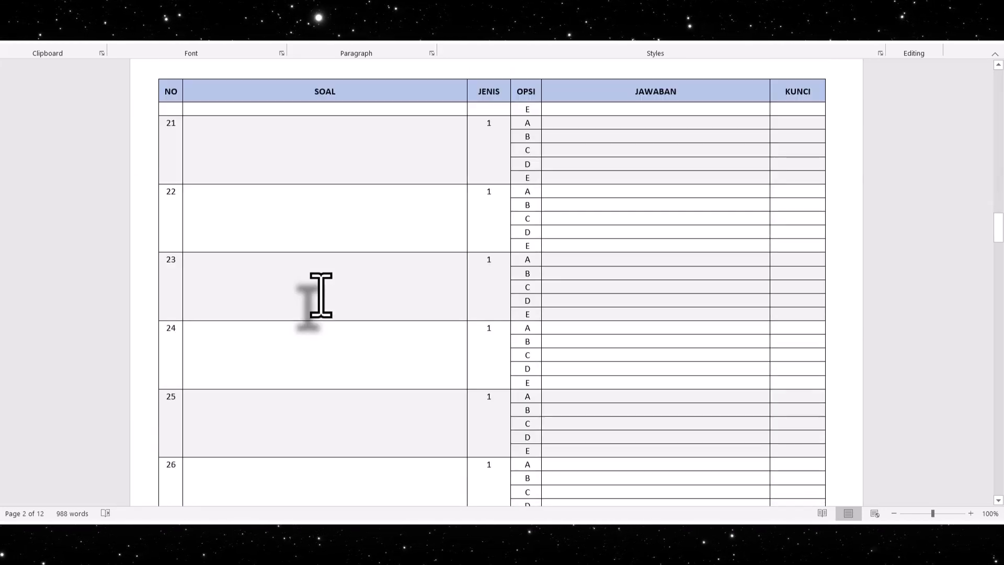
pyautogui.scroll(-20, 296, 295)
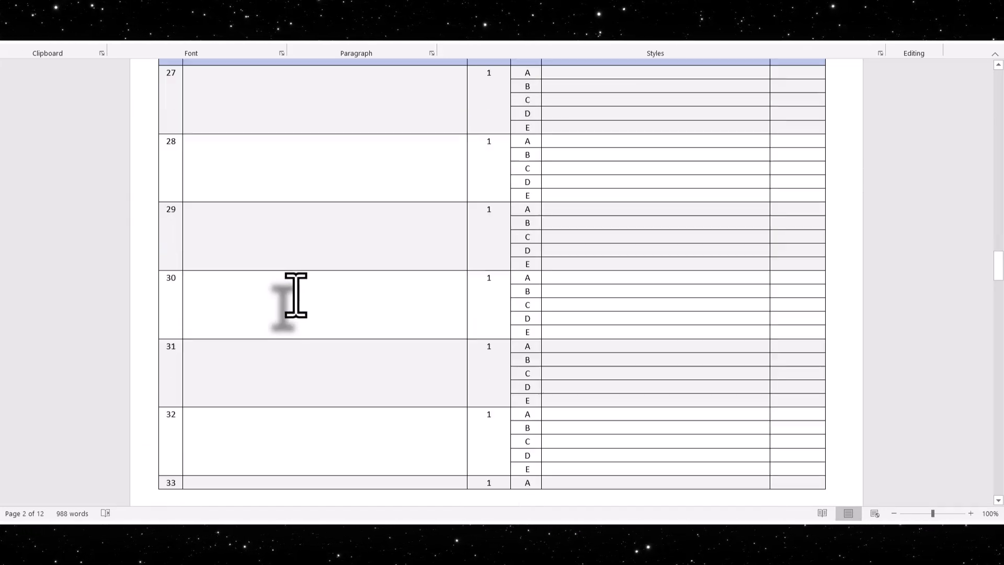
pyautogui.scroll(-20, 297, 294)
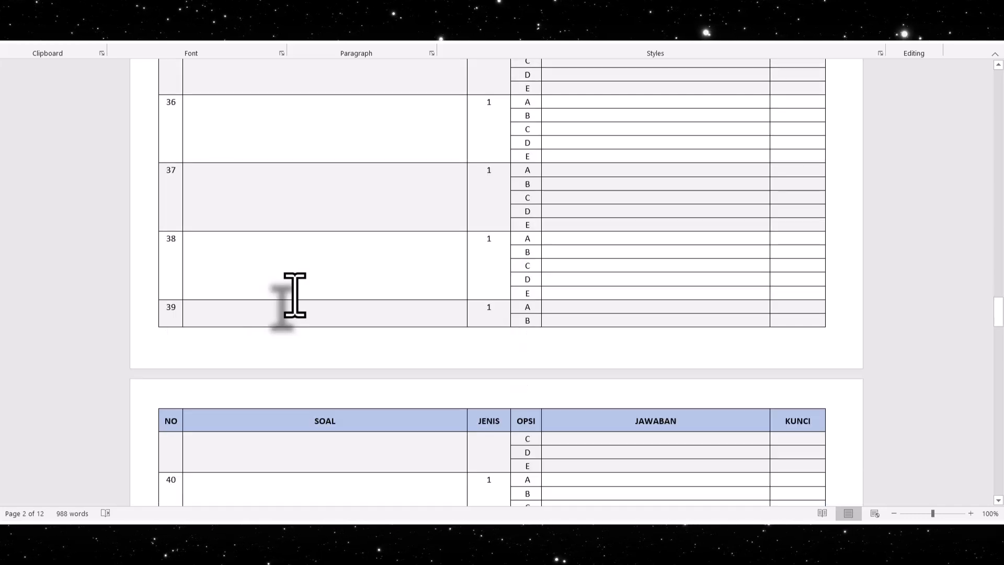
pyautogui.scroll(-14, 294, 294)
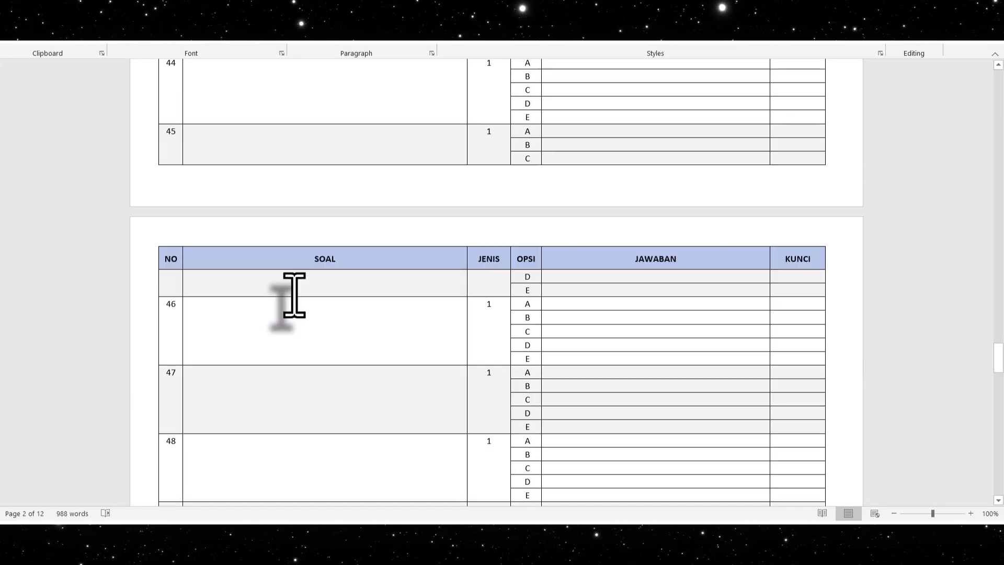
pyautogui.scroll(-2, 294, 295)
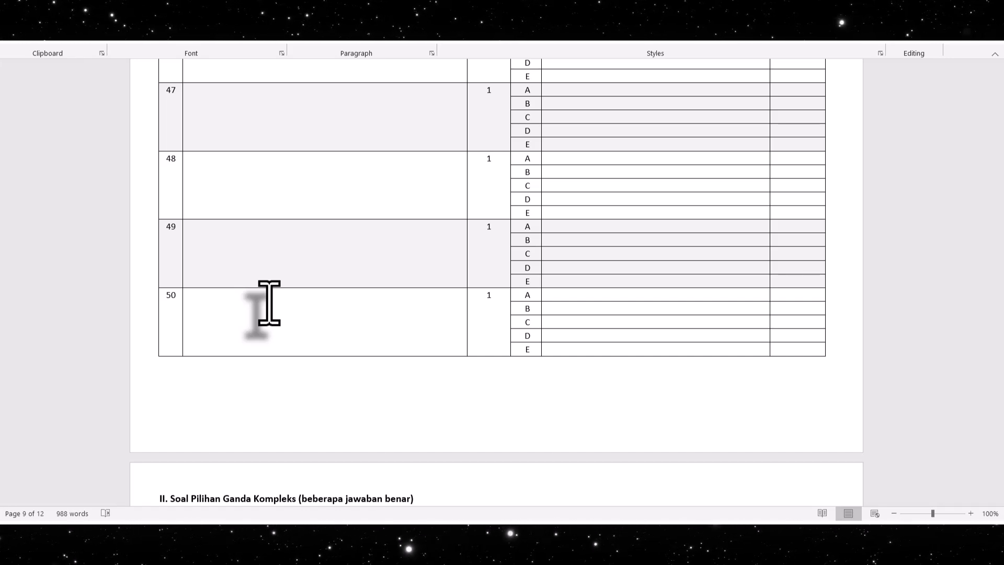
# Read the rules for section II, Soal Pilihan Ganda Kompleks, above its question table
pyautogui.scroll(-4, 269, 303)
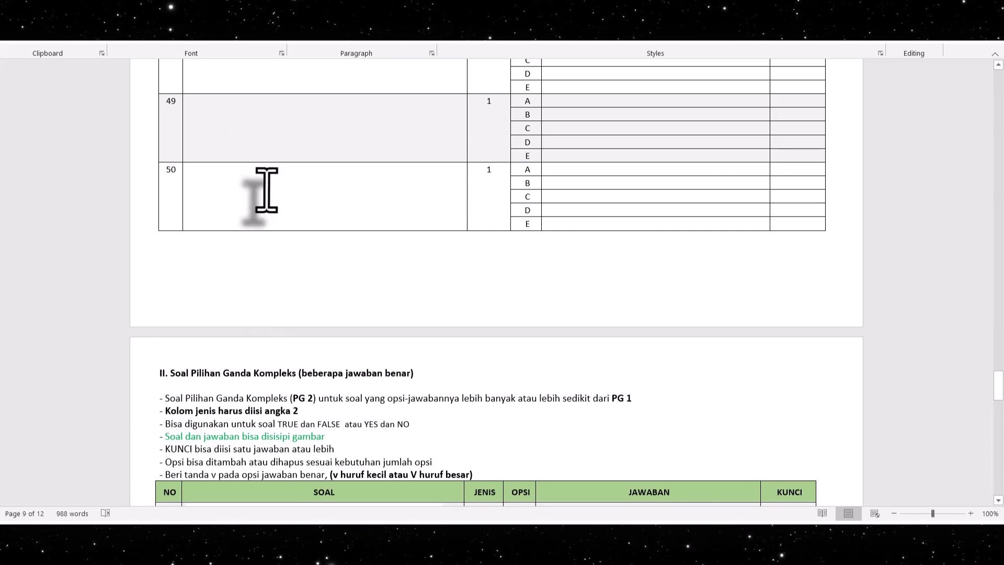
pyautogui.scroll(-6, 266, 189)
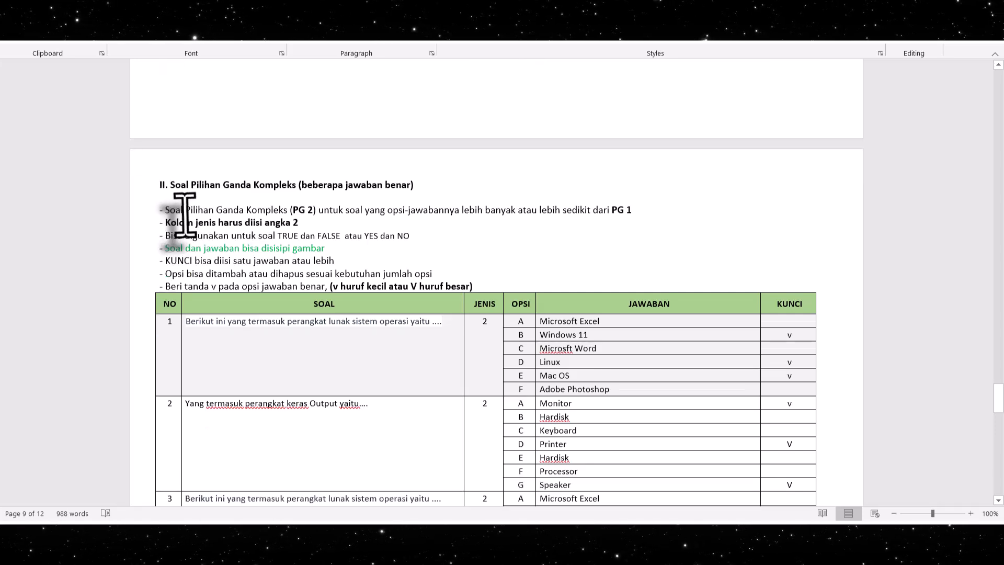
pyautogui.scroll(-1, 184, 214)
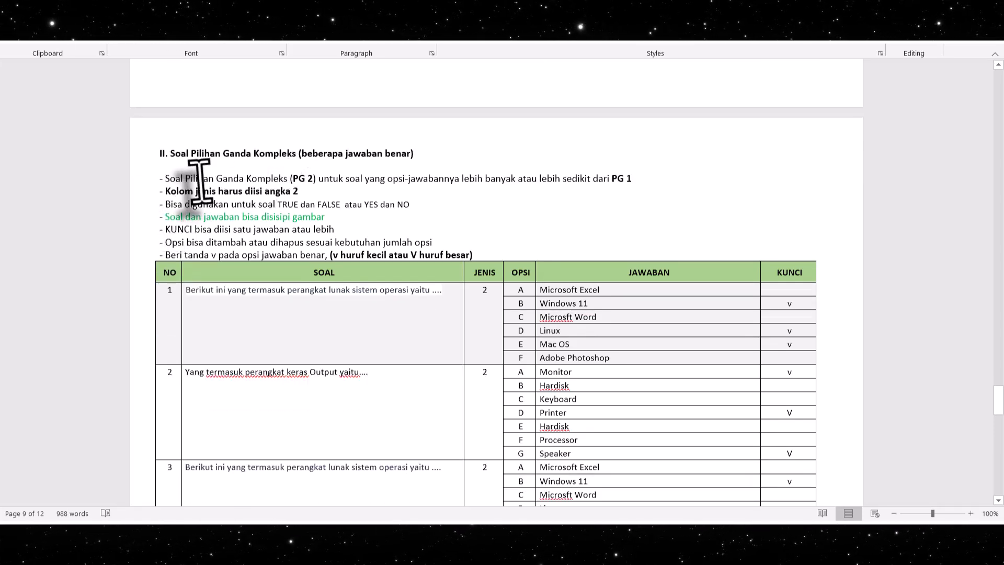
pyautogui.scroll(-2, 291, 179)
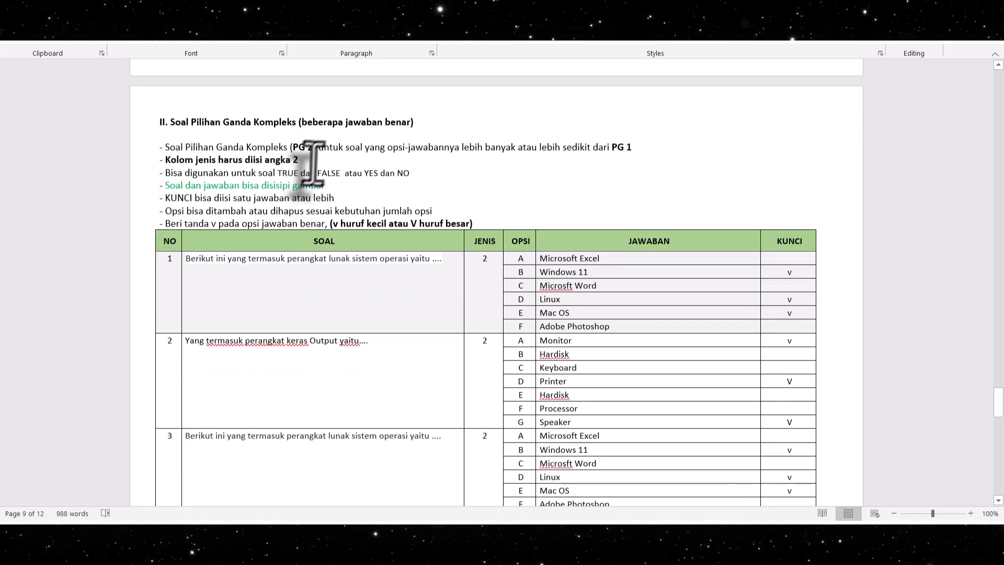
pyautogui.scroll(-1, 321, 157)
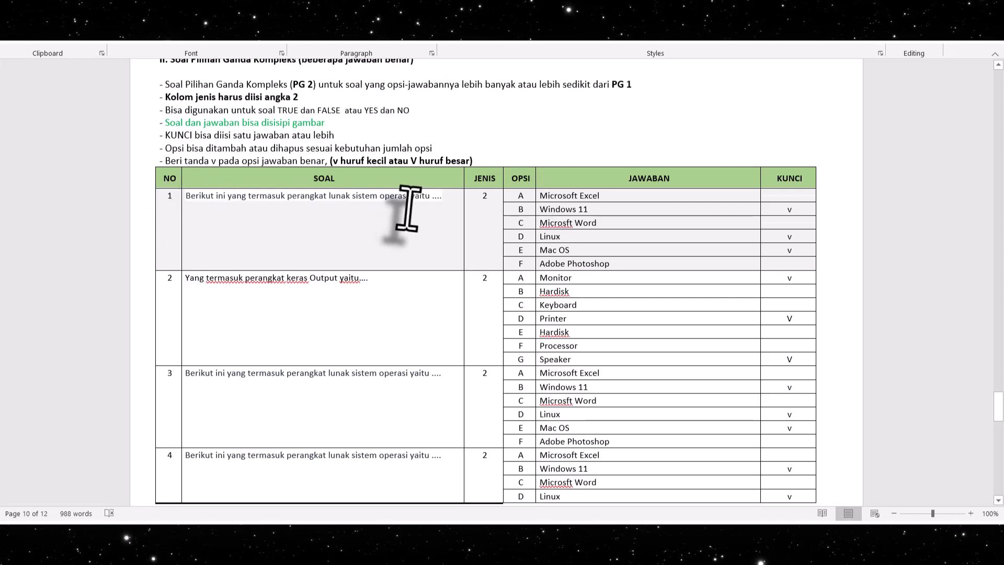
# Check the JENIS entry and OPSI letters of question 1 in the Pilihan Ganda Kompleks table
pyautogui.click(484, 199)
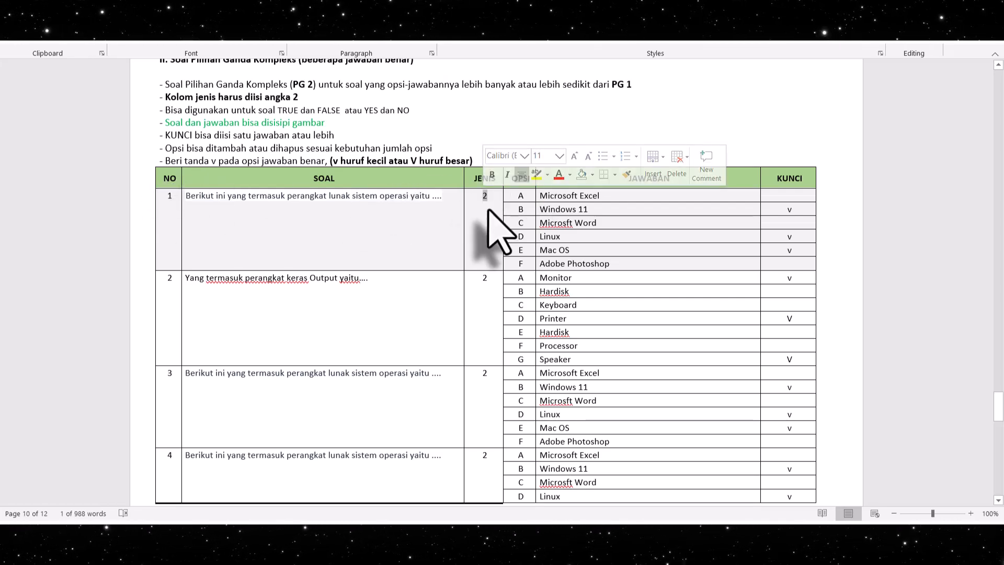
pyautogui.write('2')
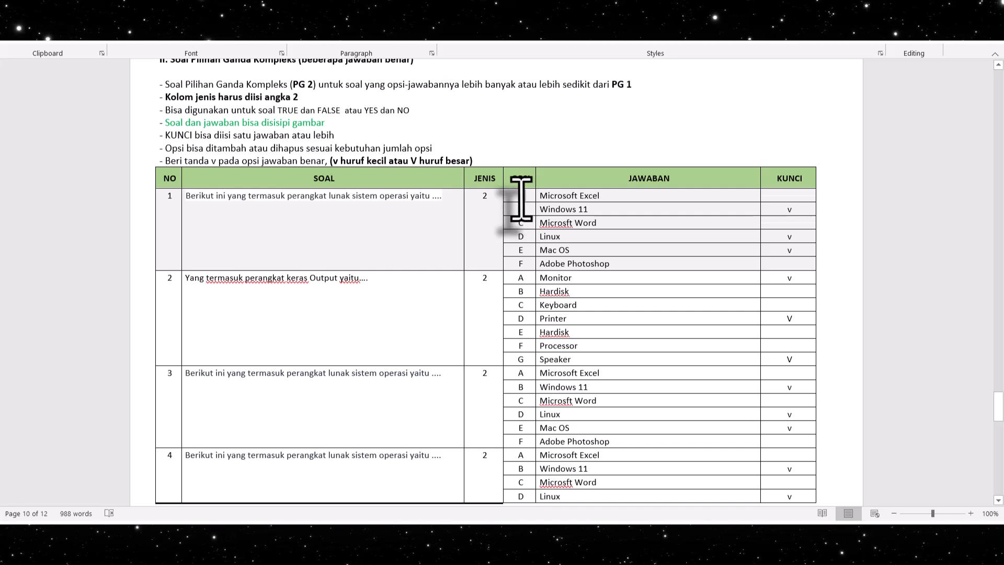
pyautogui.rightClick(518, 199)
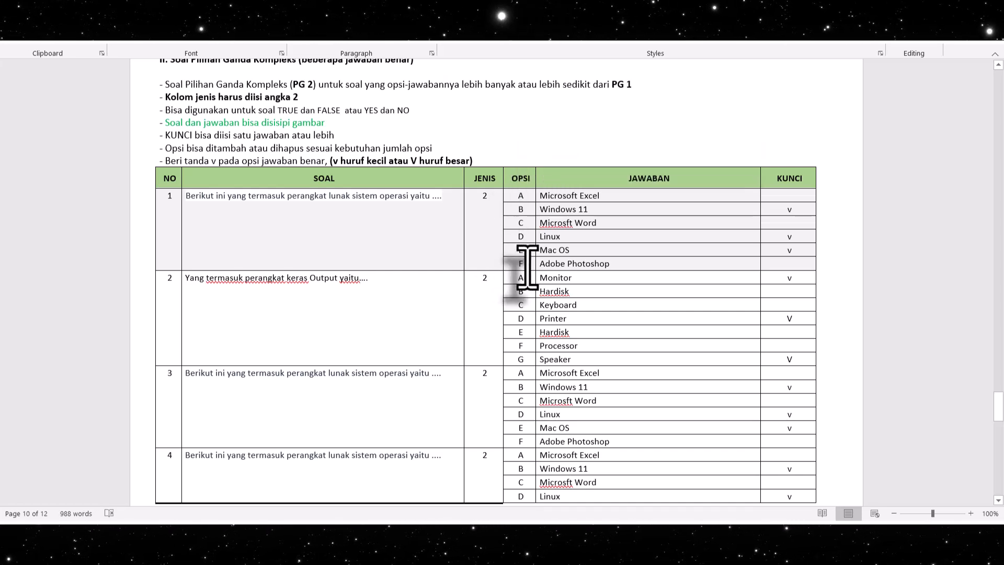
# Examine the JAWABAN entries of Pilihan Ganda Kompleks question 1 and its multiple KUNCI marks
pyautogui.moveTo(539, 264); pyautogui.dragTo(628, 264)
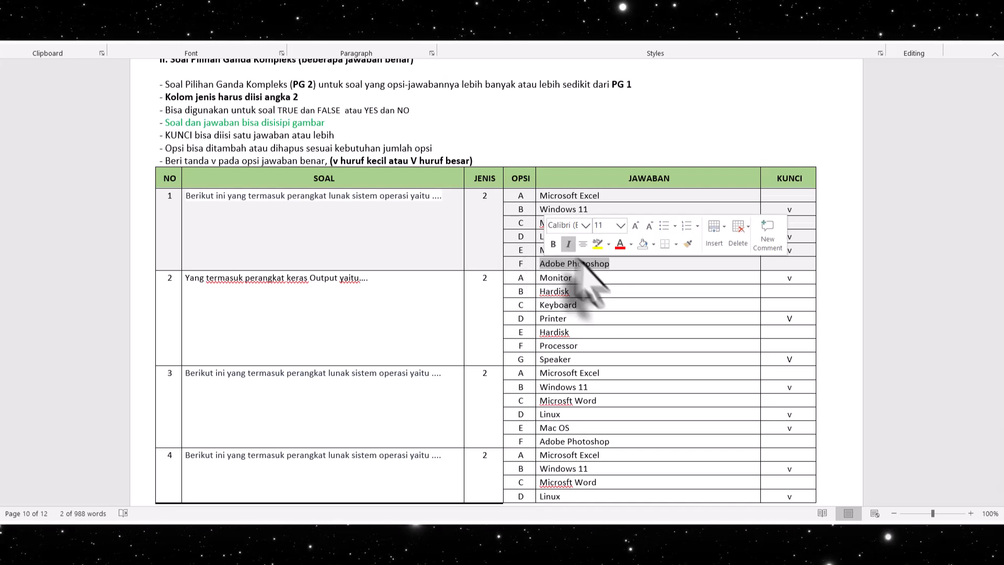
pyautogui.moveTo(570, 252); pyautogui.dragTo(540, 240)
pyautogui.click(616, 254)
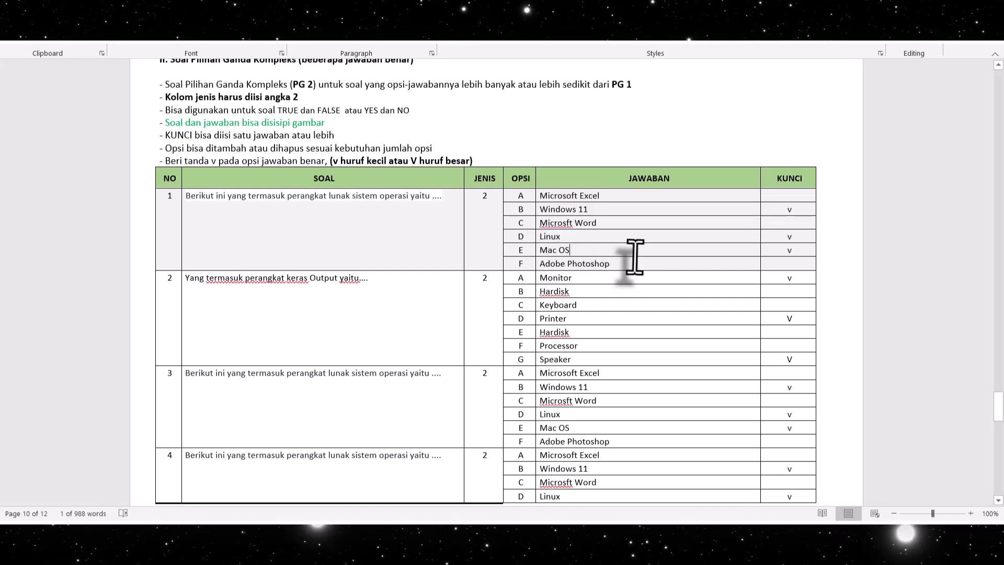
pyautogui.moveTo(596, 222); pyautogui.dragTo(546, 228)
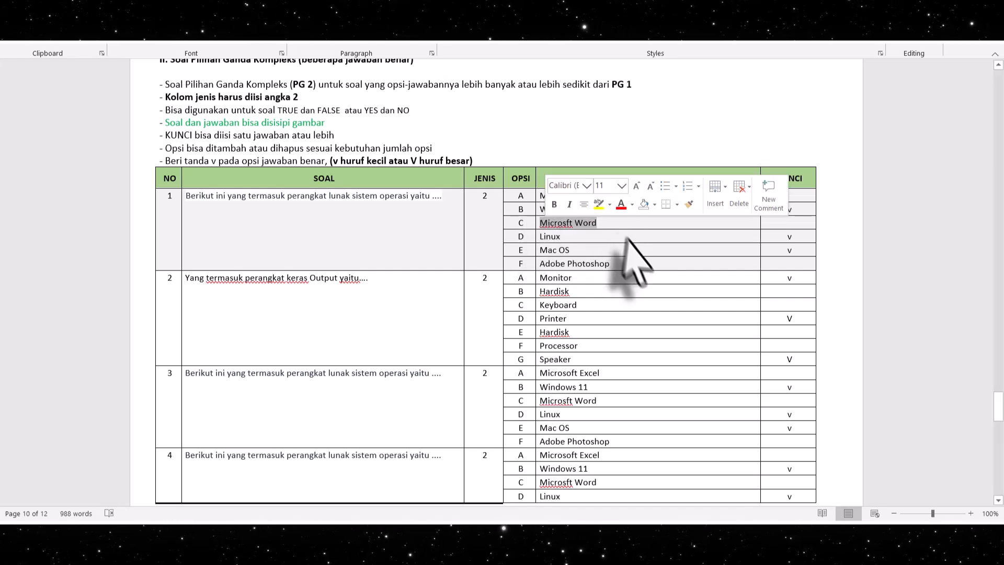
pyautogui.click(635, 251)
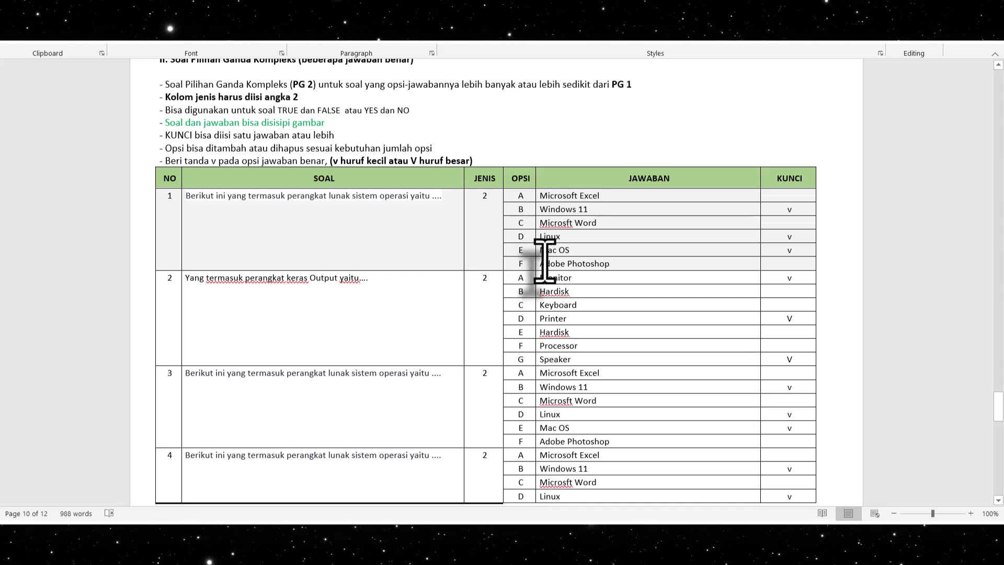
pyautogui.doubleClick(789, 209)
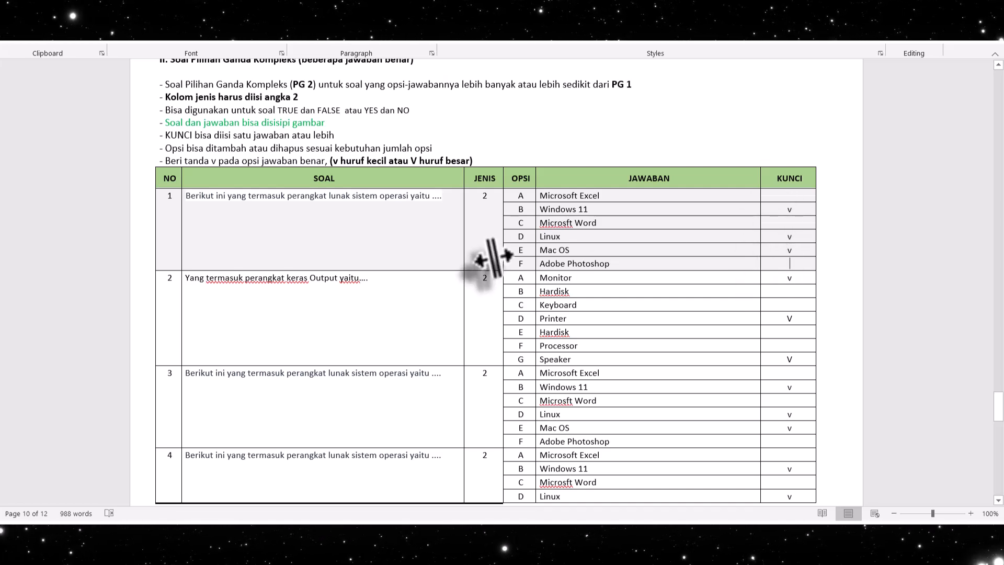
# Review Pilihan Ganda Kompleks questions 2 to 10, comparing their numbers of options and key marks
pyautogui.scroll(-1, 523, 287)
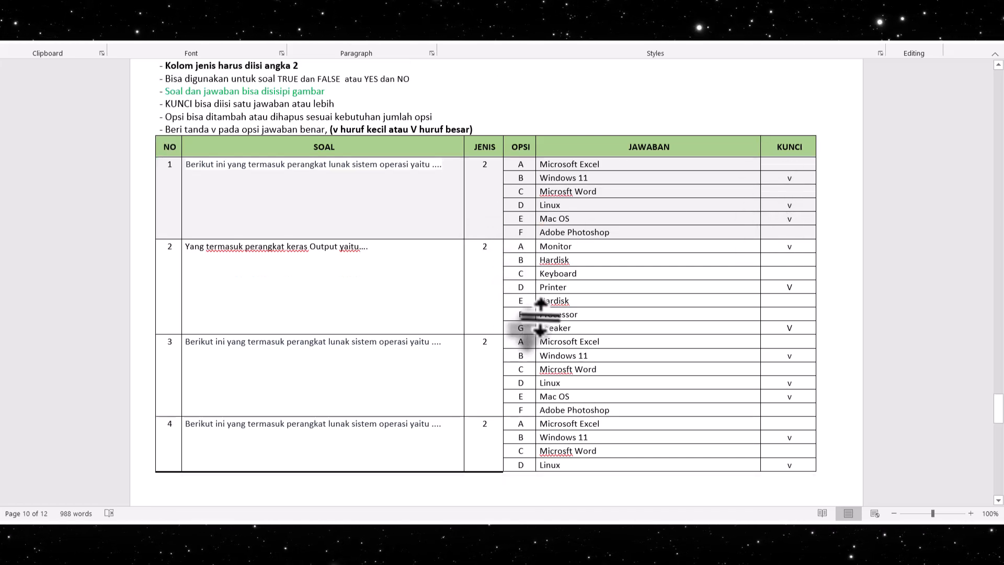
pyautogui.scroll(-1, 522, 346)
pyautogui.scroll(-6, 522, 372)
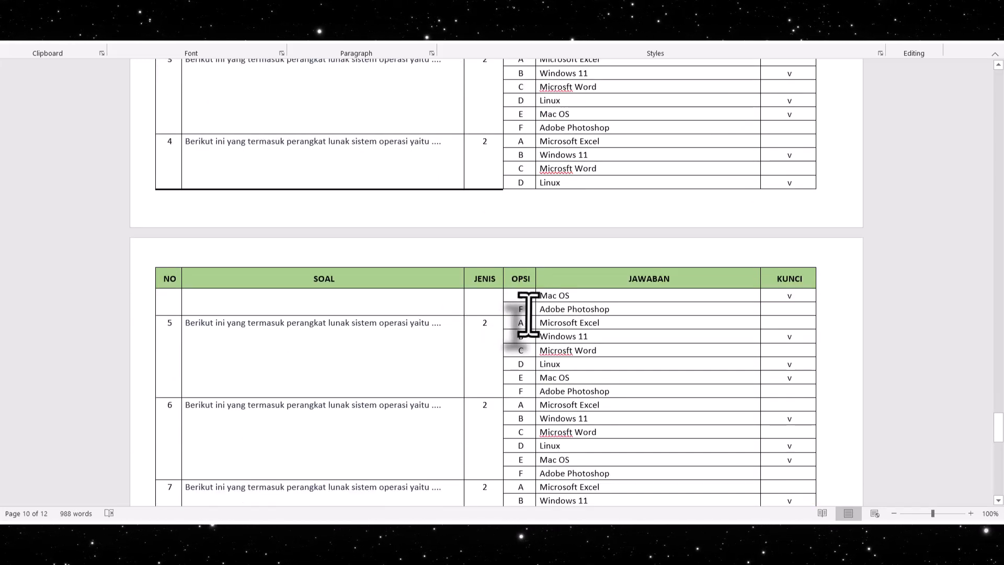
pyautogui.scroll(-4, 528, 314)
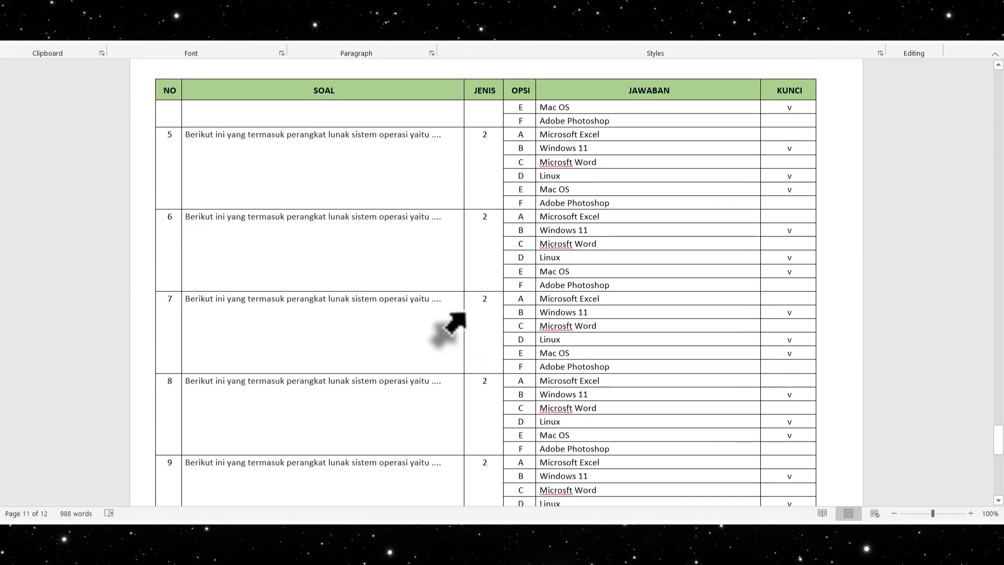
pyautogui.scroll(-4, 408, 292)
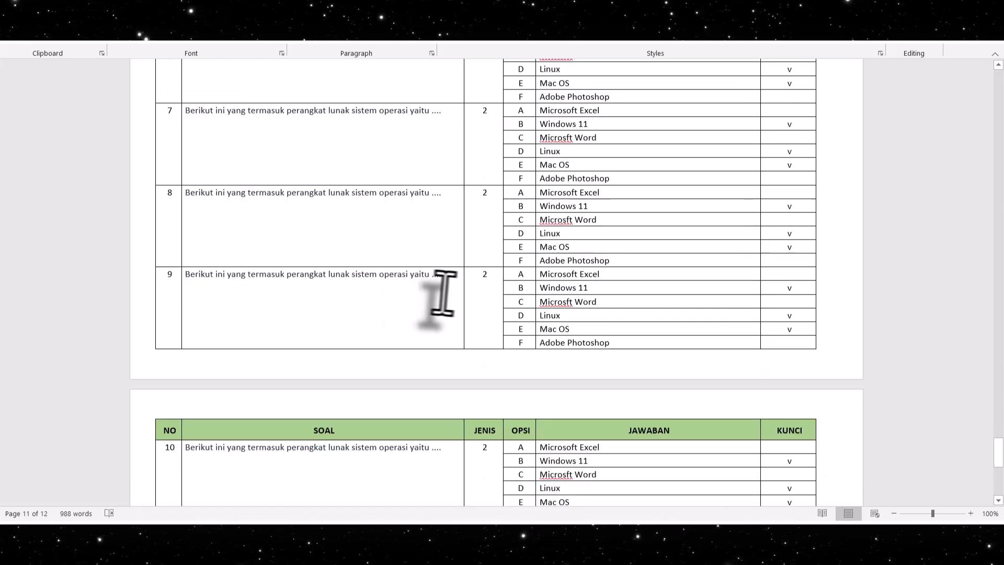
pyautogui.scroll(-4, 443, 292)
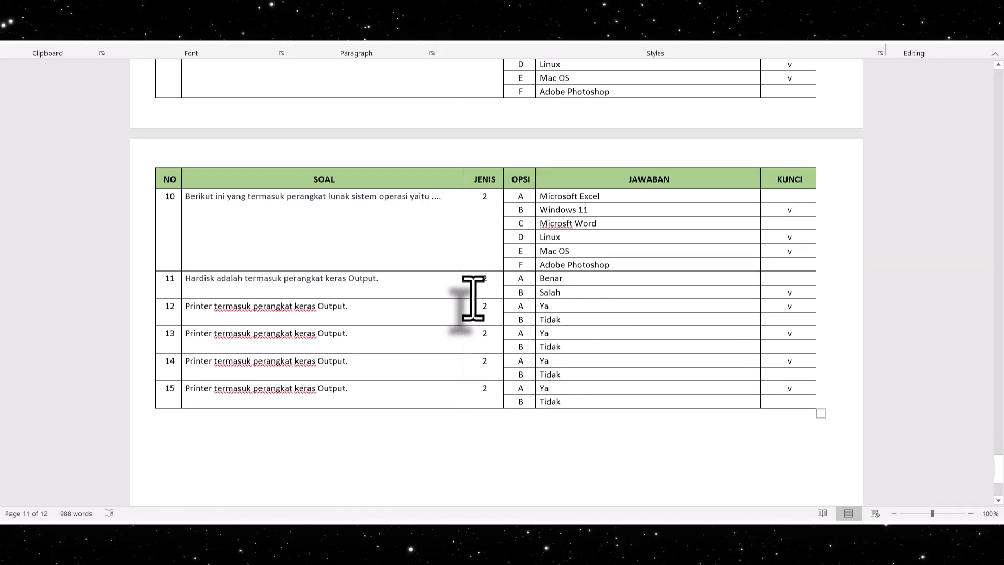
# Examine how the two-option Benar/Salah and Ya/Tidak questions 11 to 15 are laid out and keyed
pyautogui.click(406, 281)
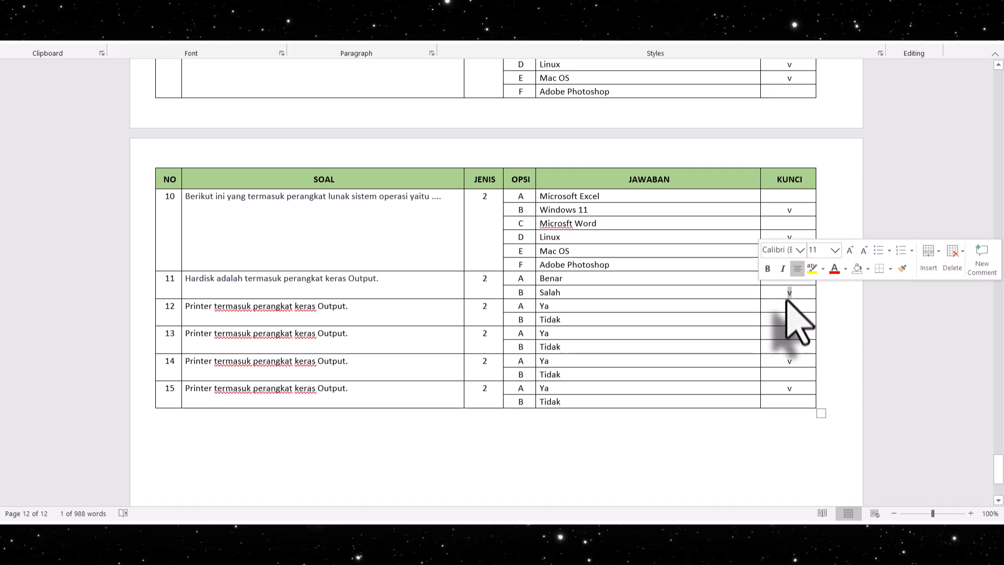
pyautogui.click(523, 306)
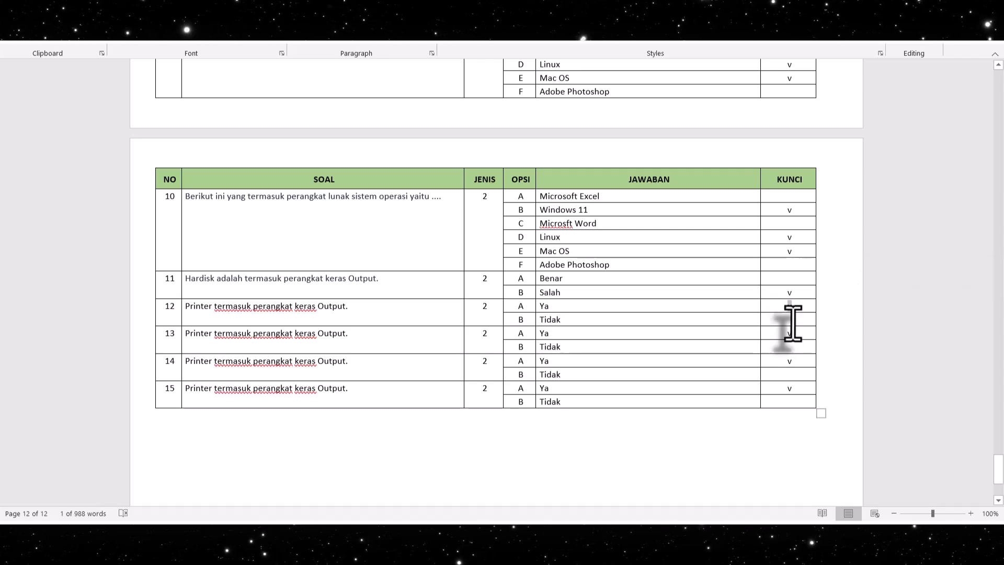
pyautogui.scroll(-2, 565, 320)
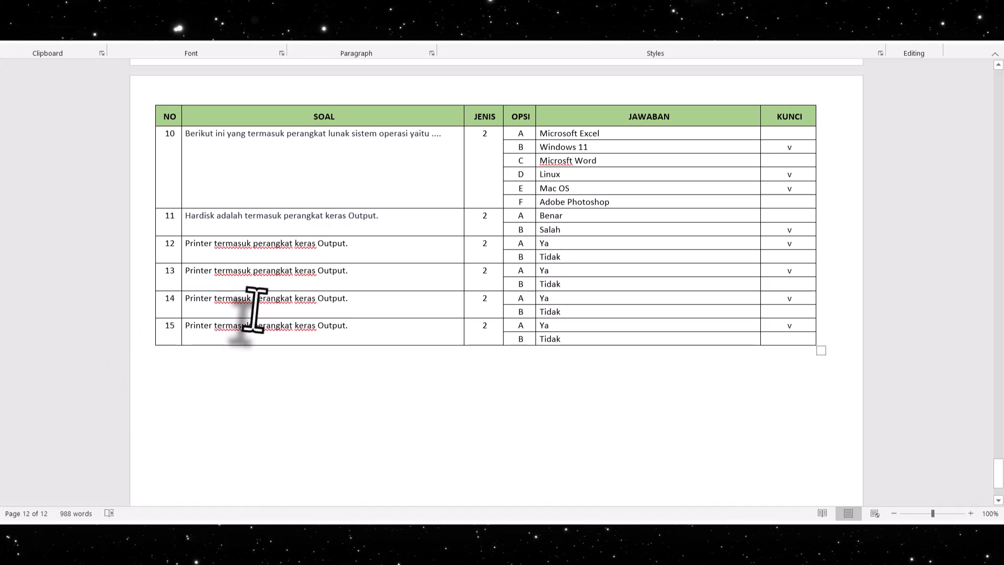
pyautogui.scroll(4, 256, 306)
pyautogui.scroll(2, 255, 308)
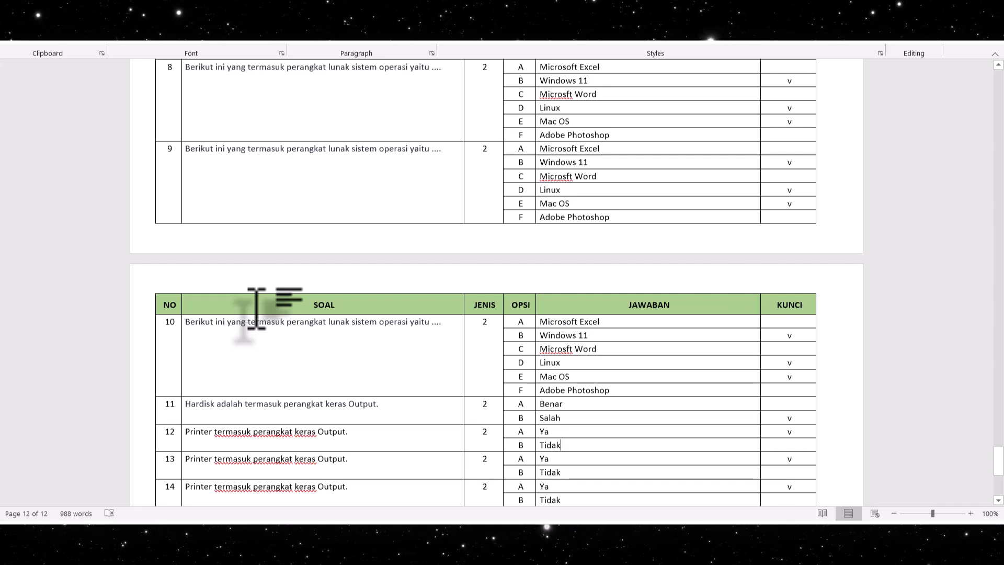
# Look back over the earlier Pilihan Ganda Kompleks questions in the Word template
pyautogui.scroll(4, 256, 306)
pyautogui.scroll(4, 246, 289)
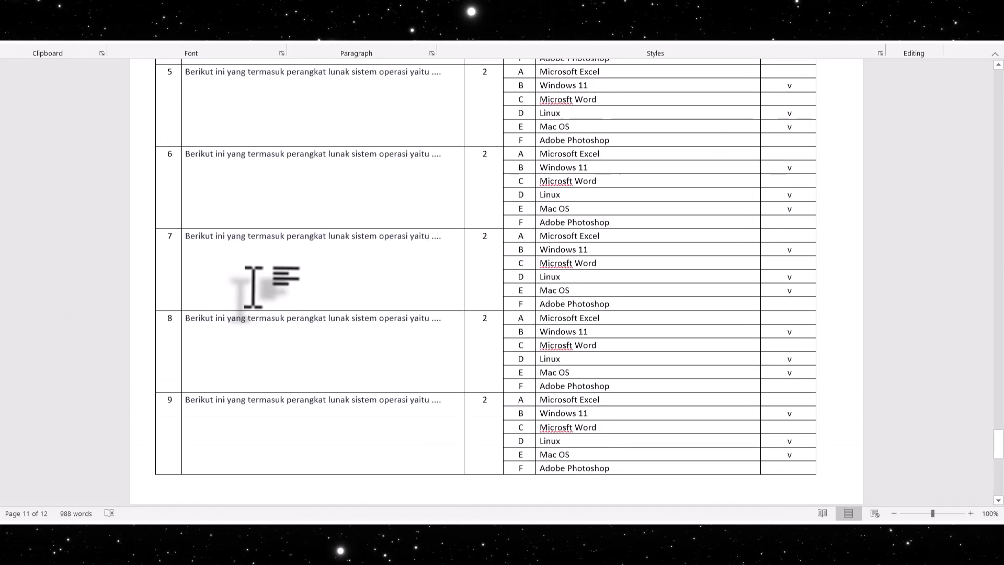
pyautogui.scroll(14, 253, 286)
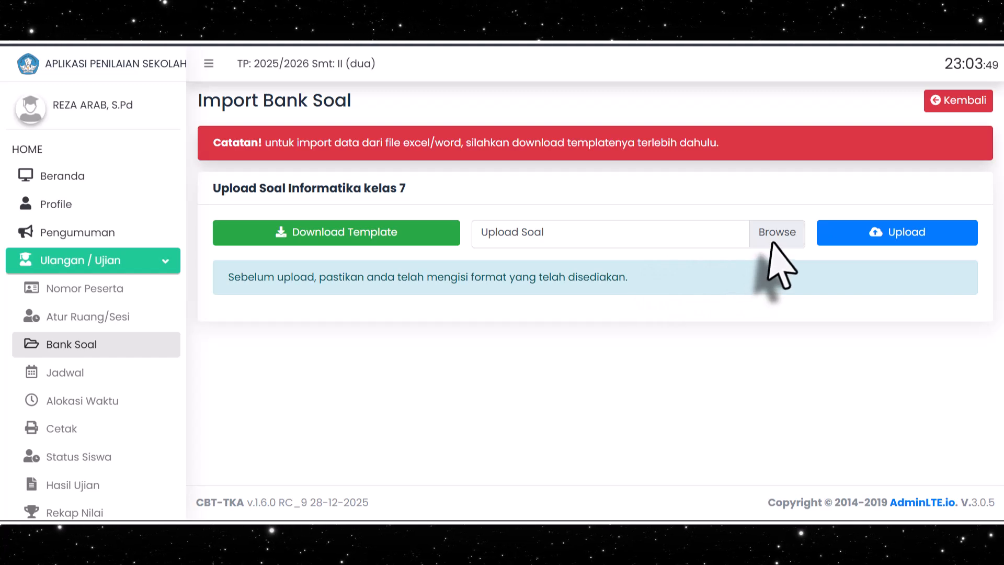
# Switch to the school assessment application and select Template Soal Informatika UJICOBA-TKA.docx as the question file for Informatika kelas 7
pyautogui.click(776, 233)
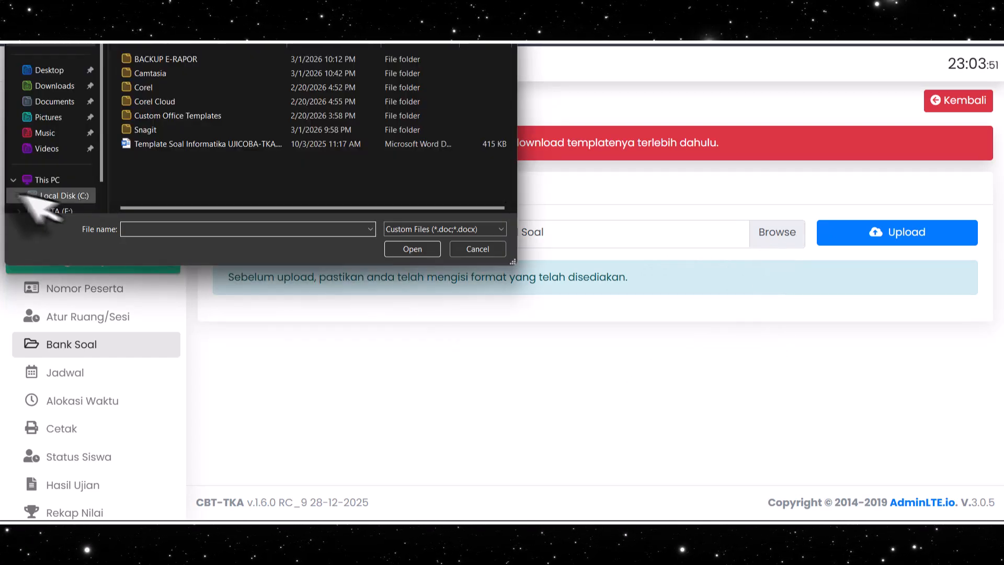
pyautogui.click(203, 145)
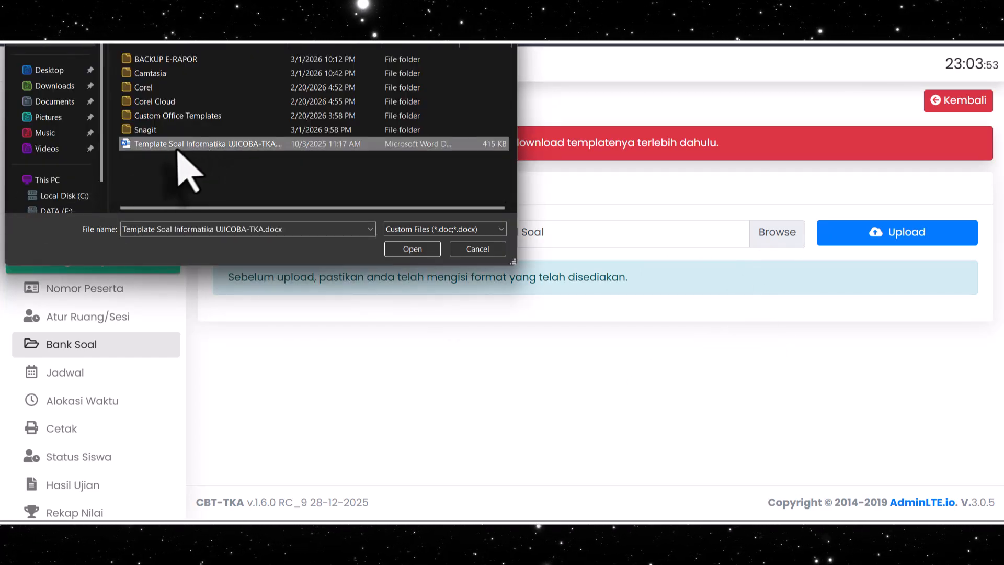
pyautogui.click(412, 248)
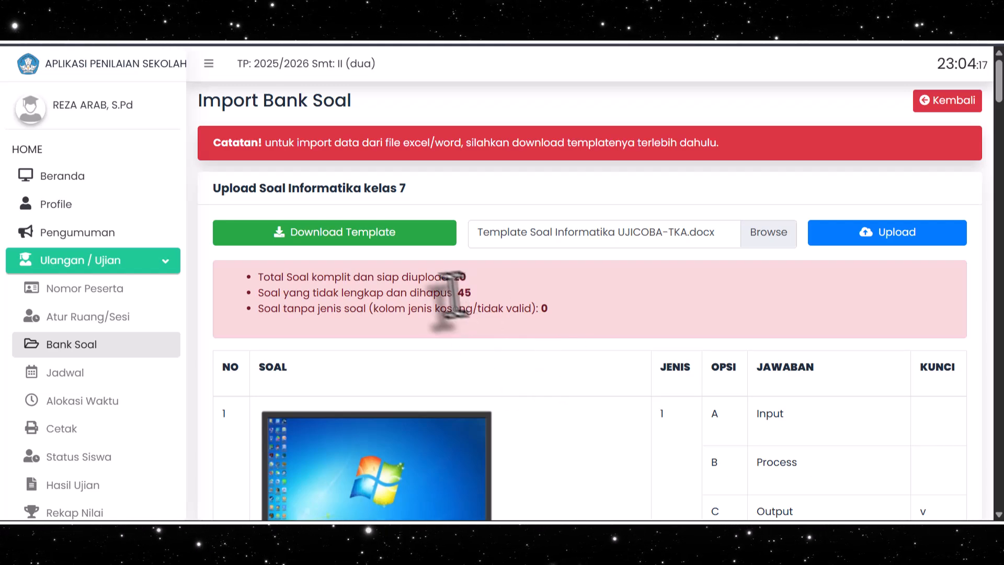
# Check the preview of the questions read from the file, then upload them to the question bank
pyautogui.scroll(-20, 450, 318)
pyautogui.scroll(-20, 448, 319)
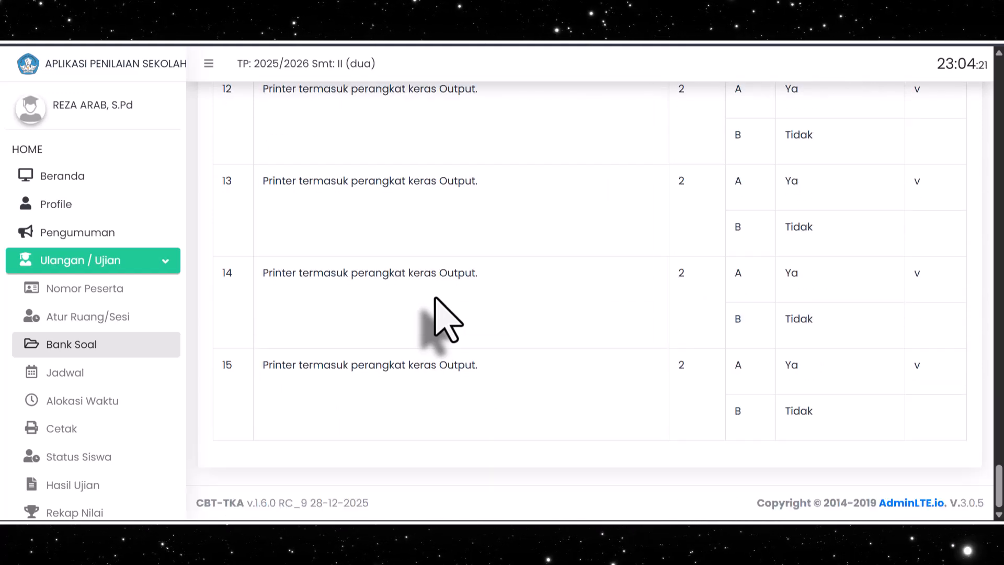
pyautogui.scroll(20, 430, 340)
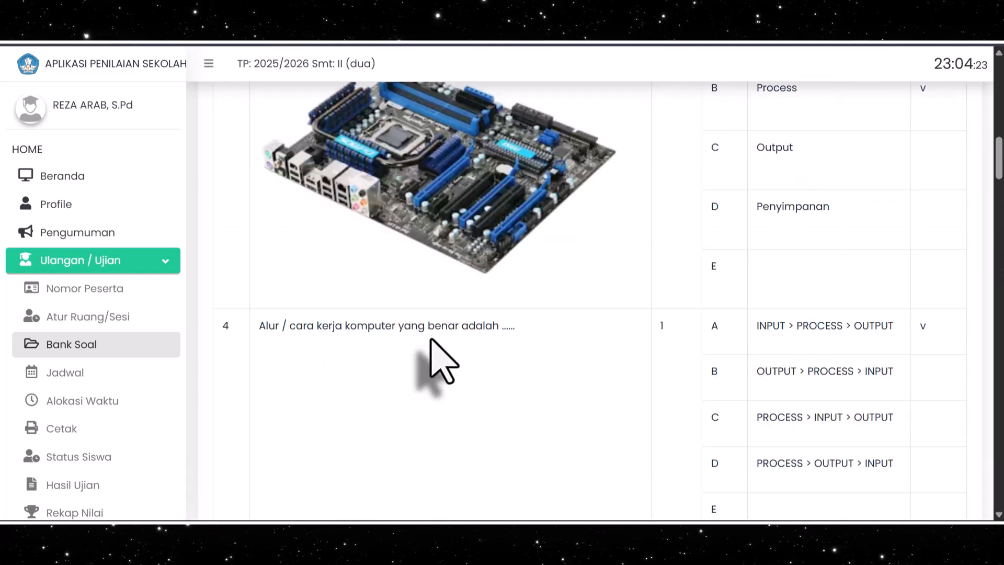
pyautogui.scroll(10, 430, 340)
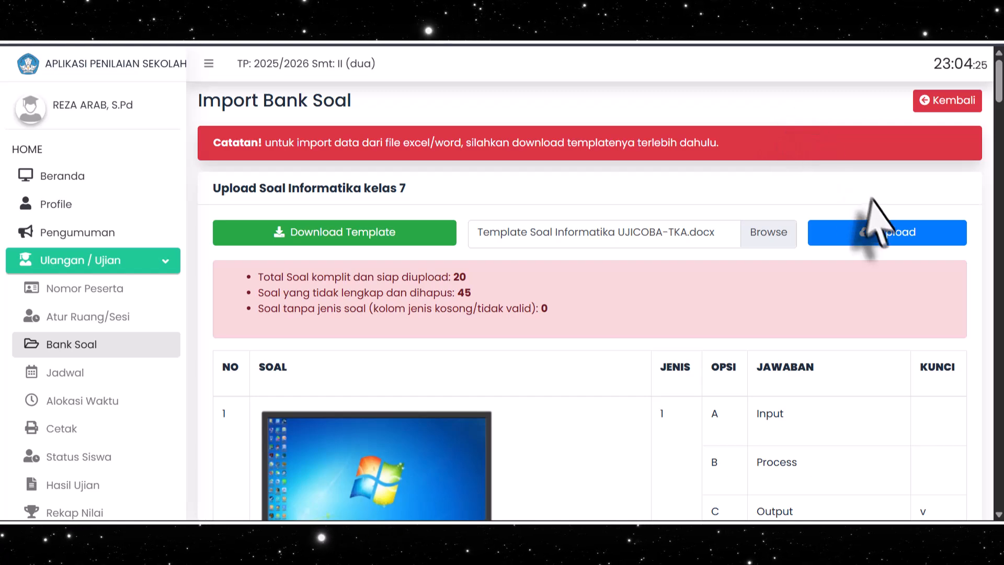
pyautogui.click(887, 236)
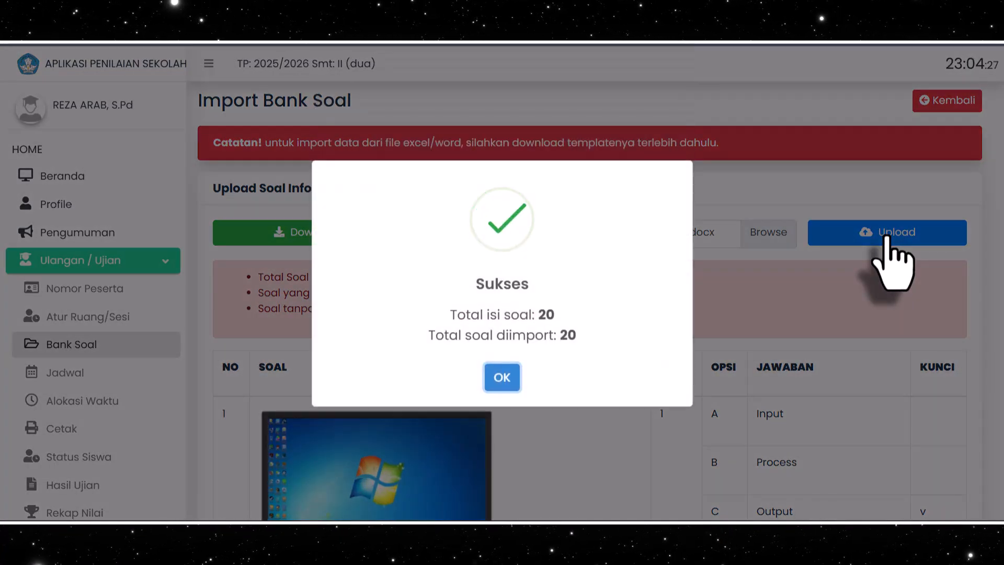
pyautogui.click(502, 377)
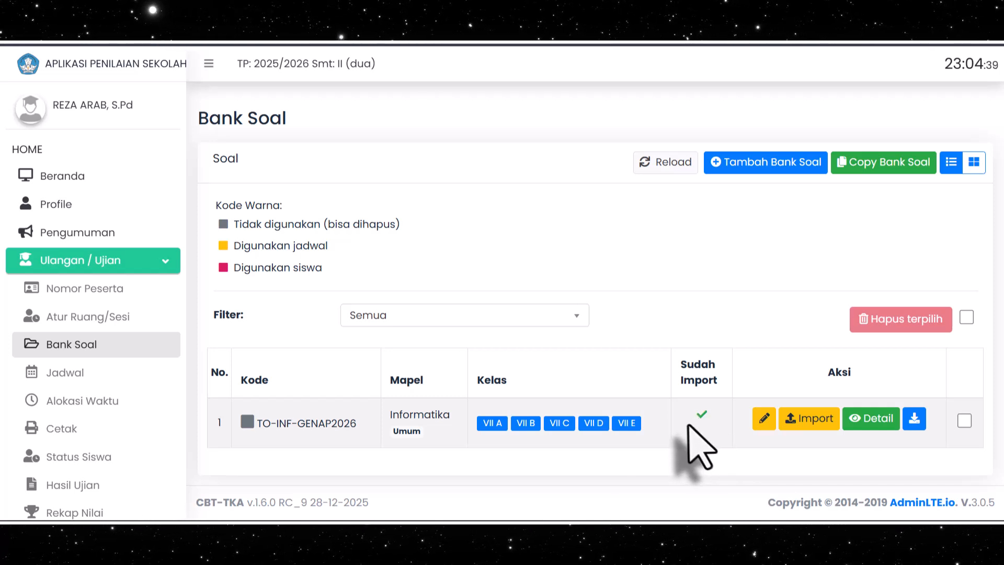
# Open the details of question bank TO-INF-GENAP2026 and compare its required, created and displayed question totals
pyautogui.click(867, 421)
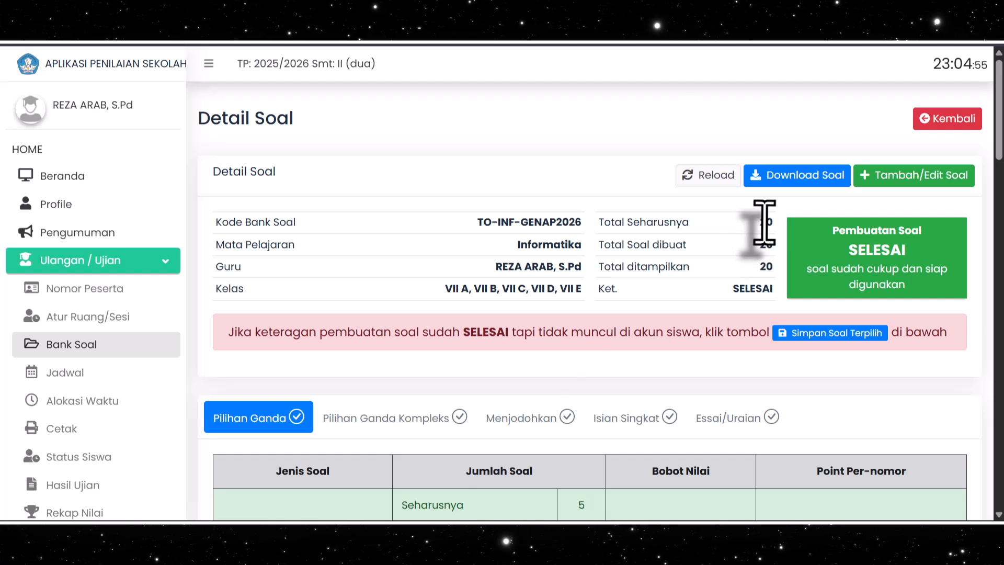
pyautogui.click(765, 248)
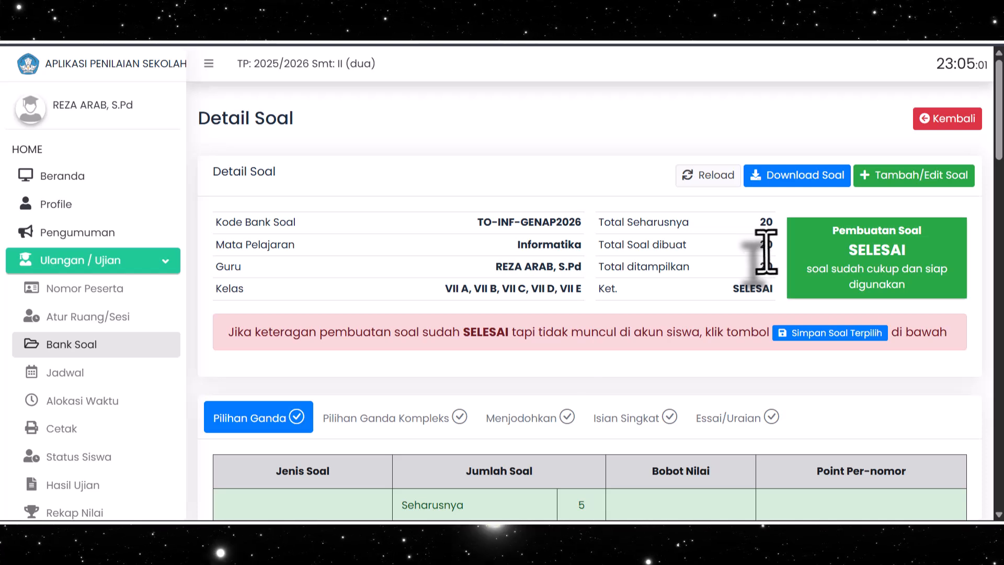
pyautogui.scroll(-5, 841, 263)
pyautogui.scroll(5, 836, 261)
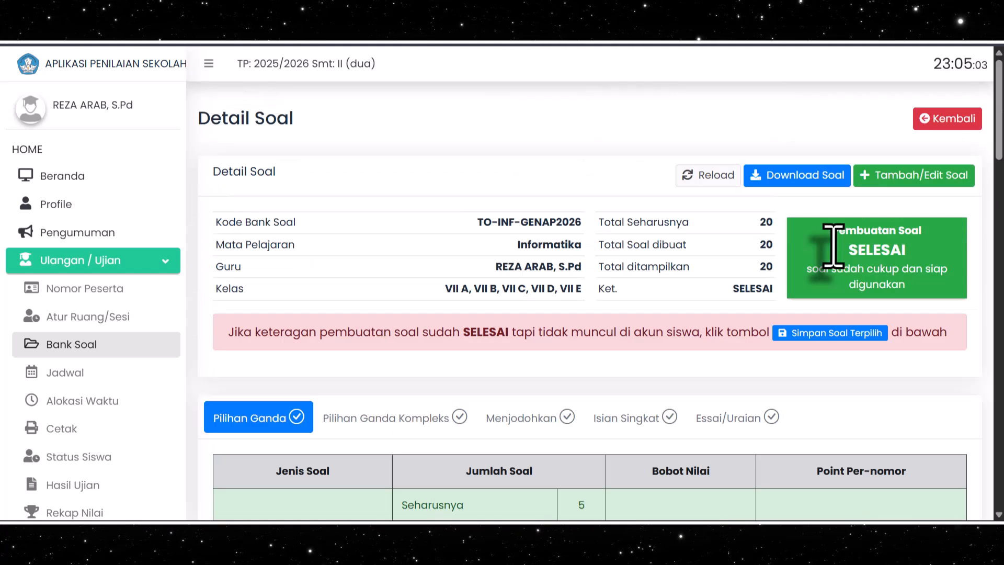
# Look for existing exam schedules on the teacher account's Jadwal page using the Semua filter
pyautogui.click(88, 344)
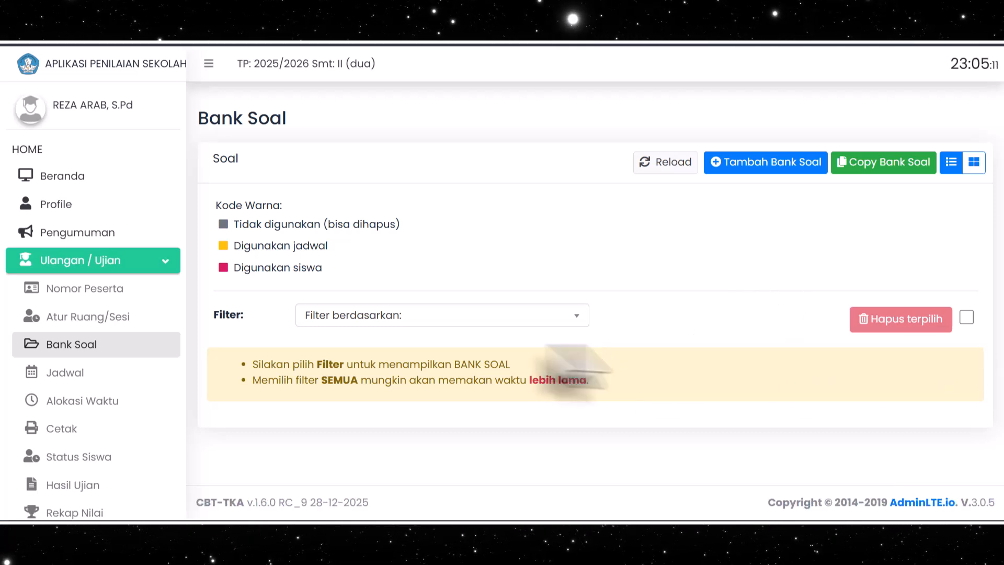
pyautogui.click(52, 373)
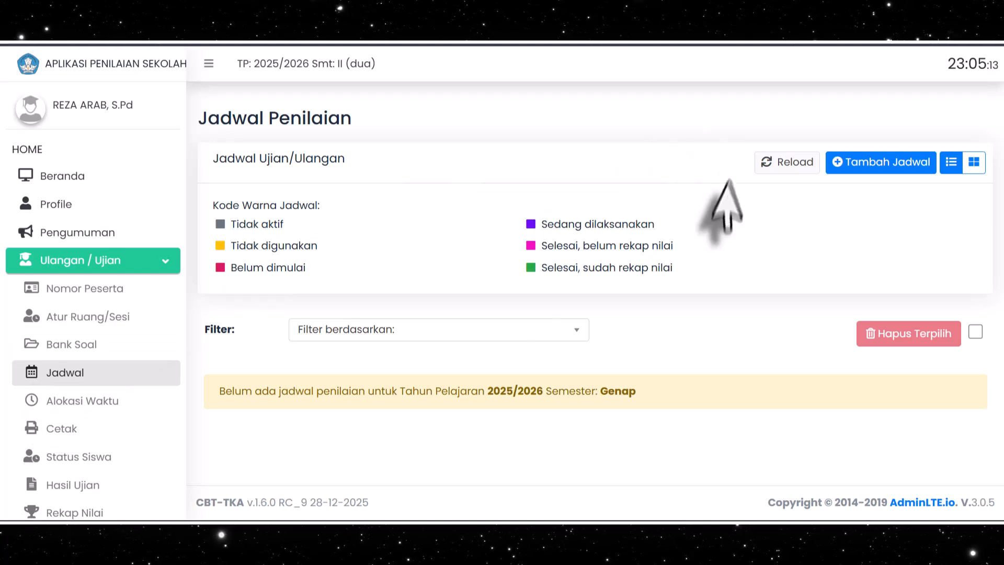
pyautogui.click(574, 340)
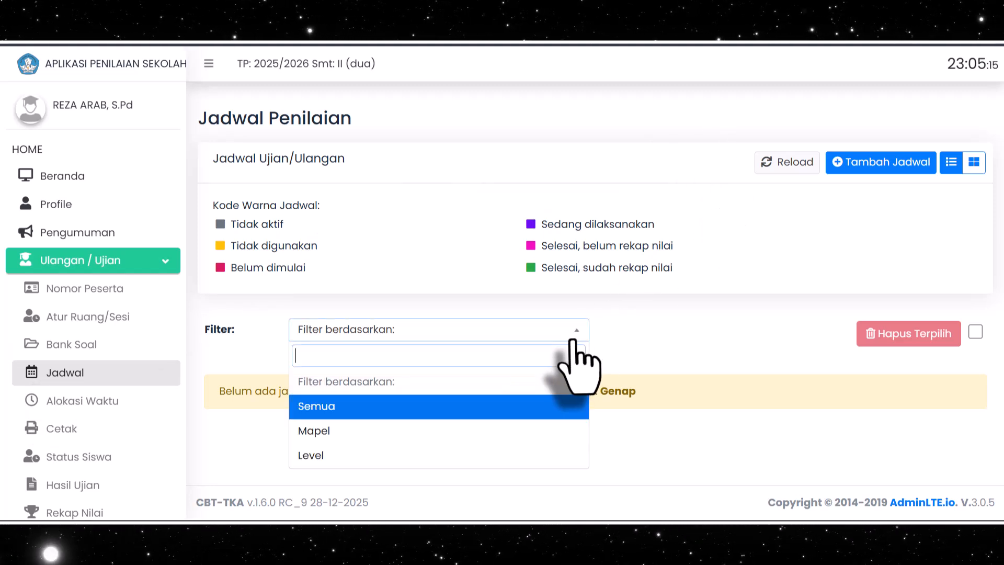
pyautogui.click(385, 405)
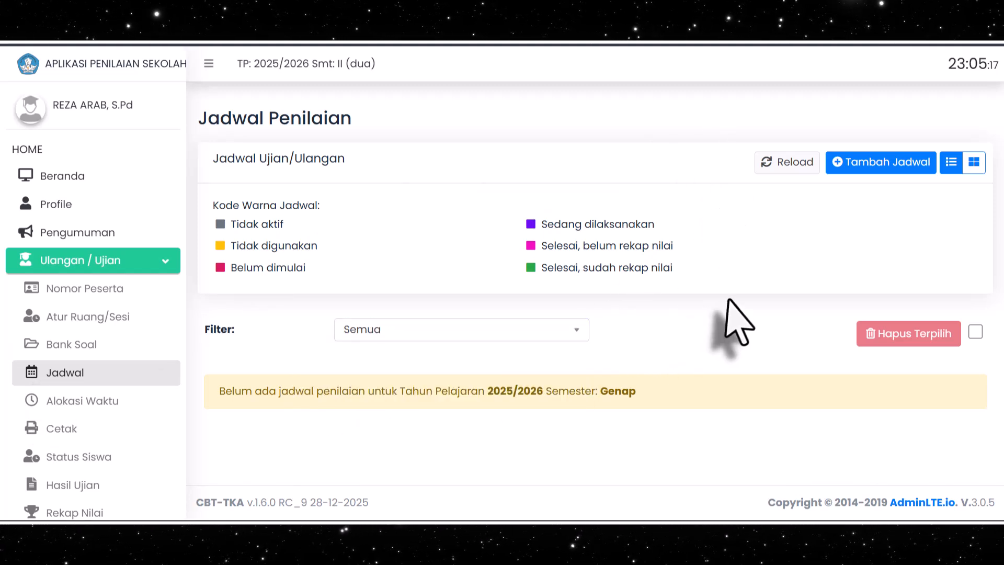
pyautogui.click(64, 373)
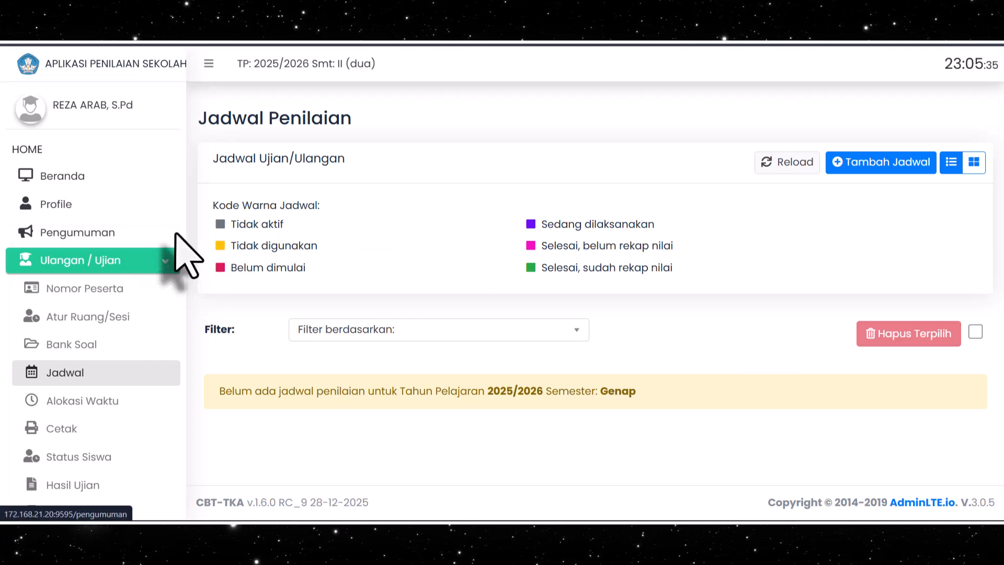
# Log out of the teacher account and sign in with the saved administrator username and password
pyautogui.scroll(-2, 107, 340)
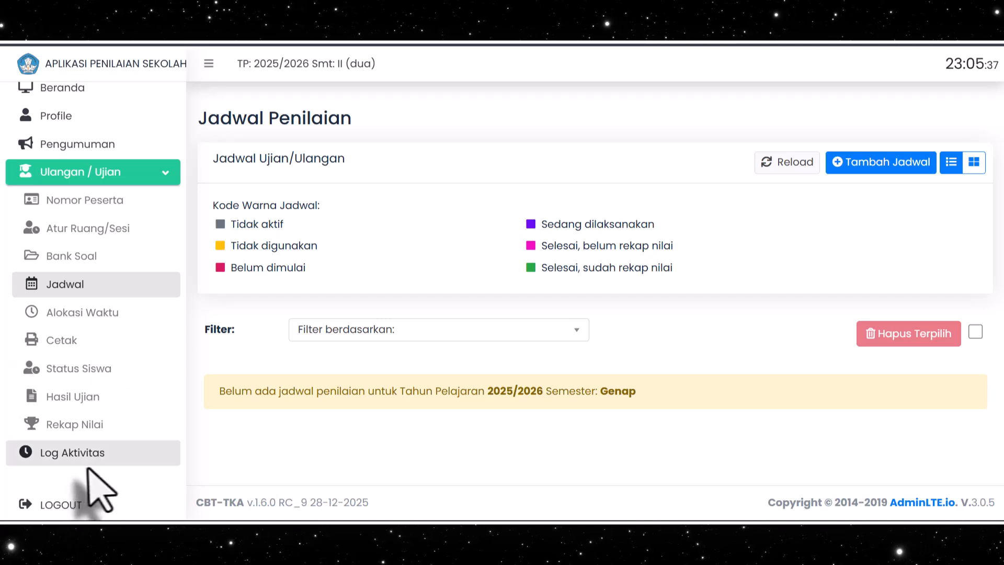
pyautogui.click(62, 504)
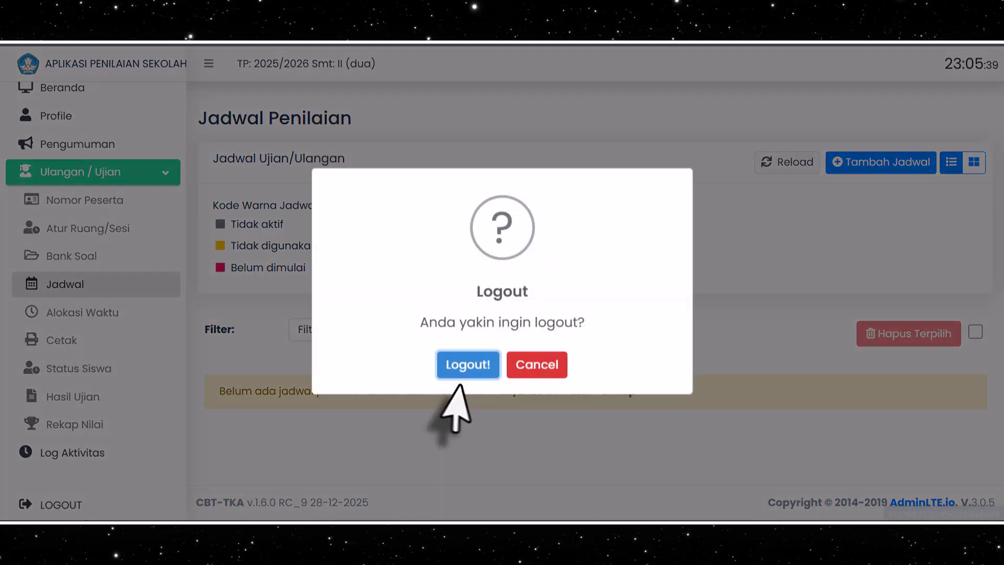
pyautogui.click(461, 369)
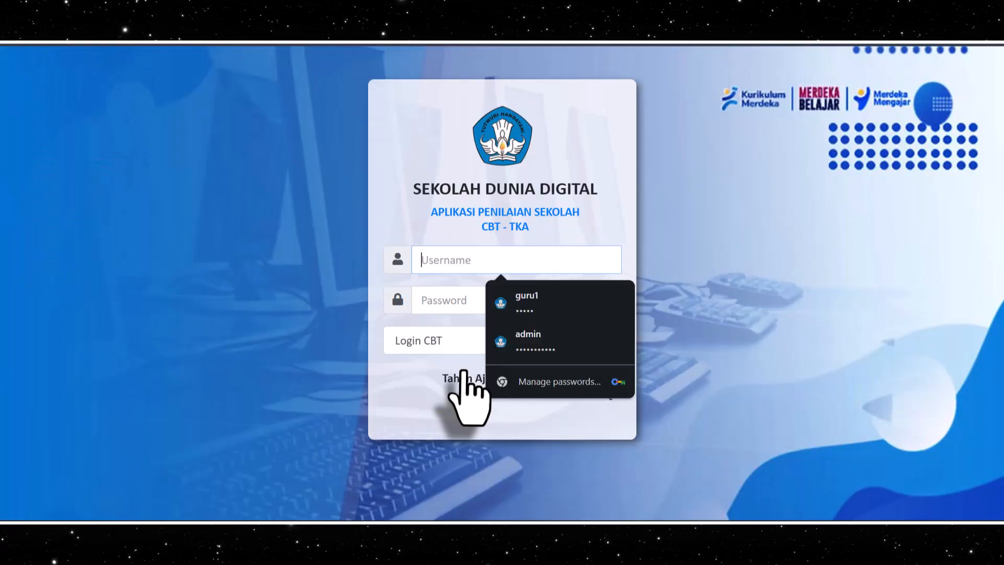
pyautogui.click(523, 341)
pyautogui.click(575, 346)
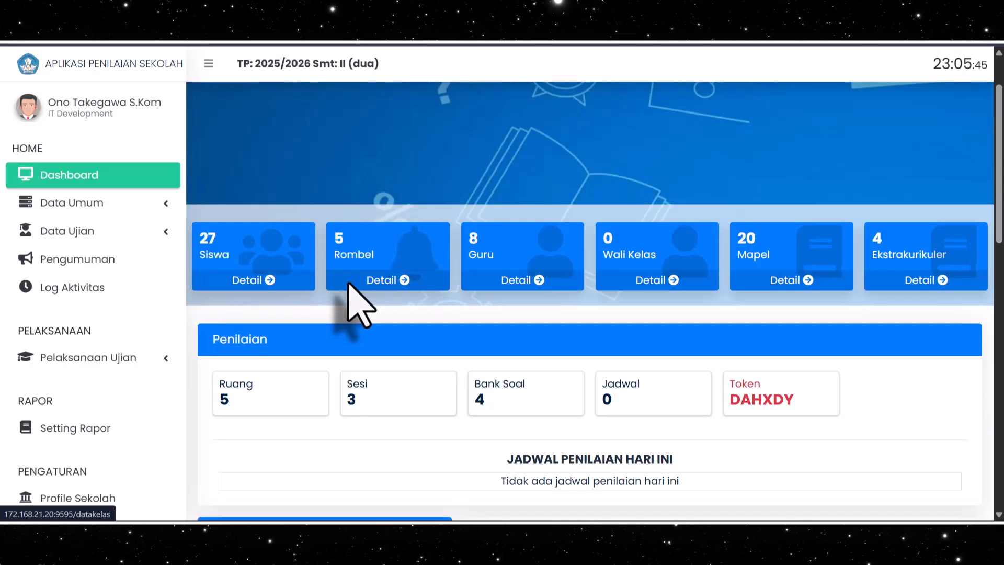
# Open the Jadwal page for exam data in the administrator account
pyautogui.scroll(-3, 361, 309)
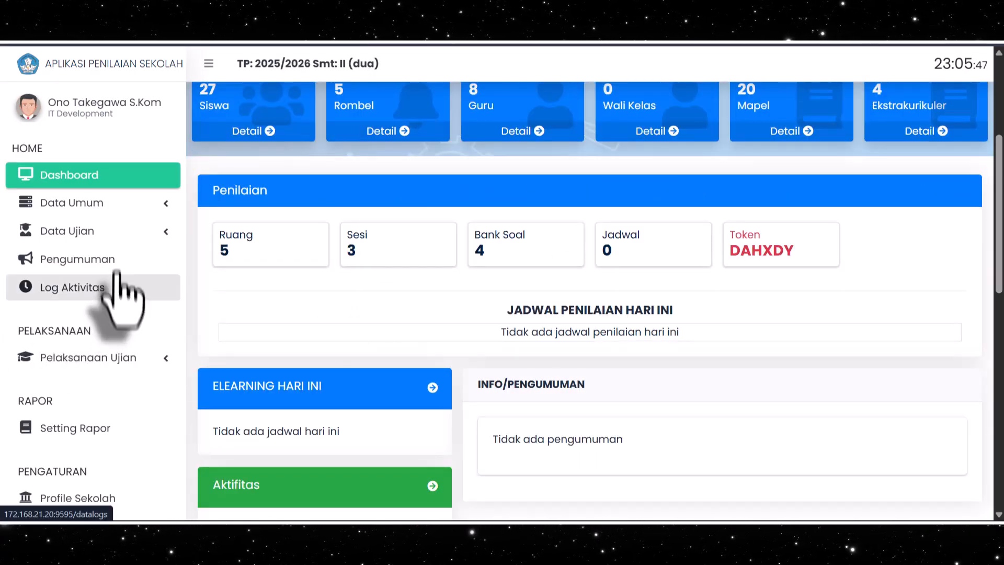
pyautogui.click(107, 237)
pyautogui.click(107, 237)
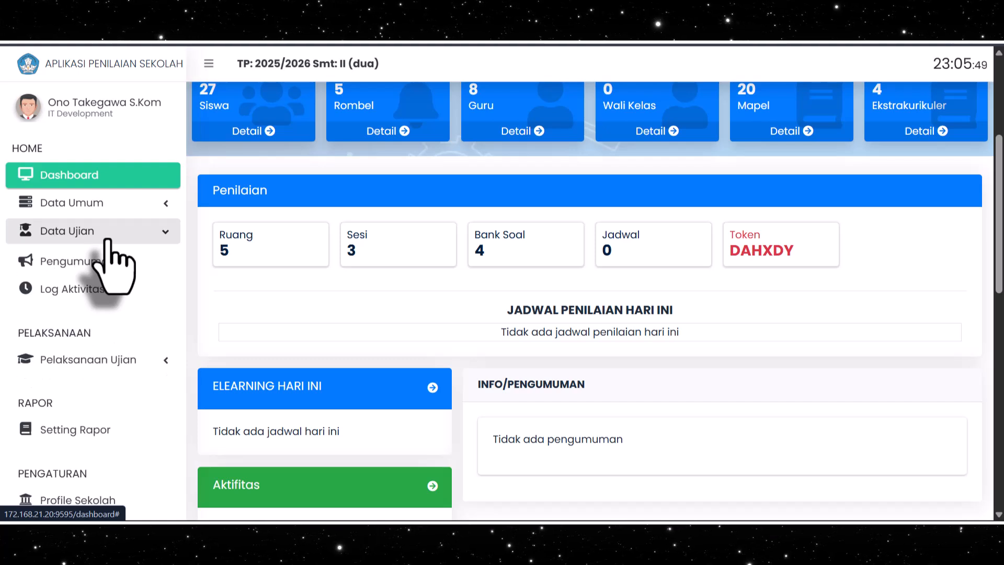
pyautogui.click(112, 359)
pyautogui.scroll(-2, 113, 361)
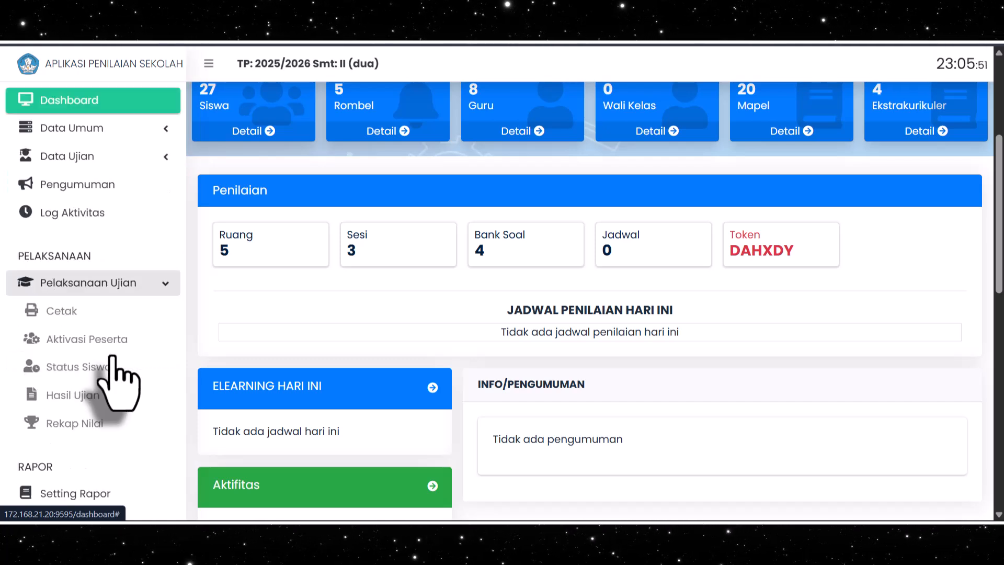
pyautogui.click(120, 283)
pyautogui.click(98, 158)
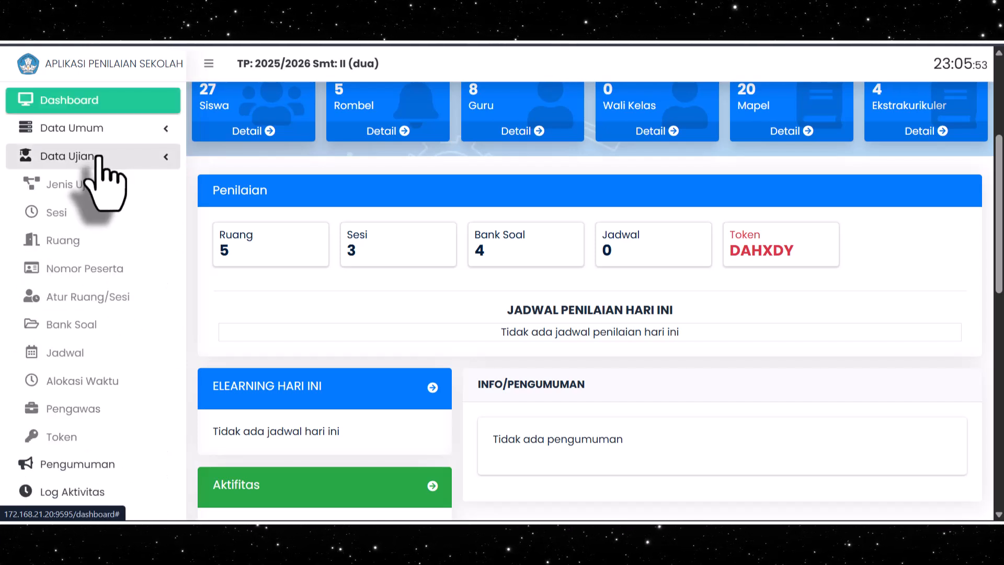
pyautogui.click(62, 354)
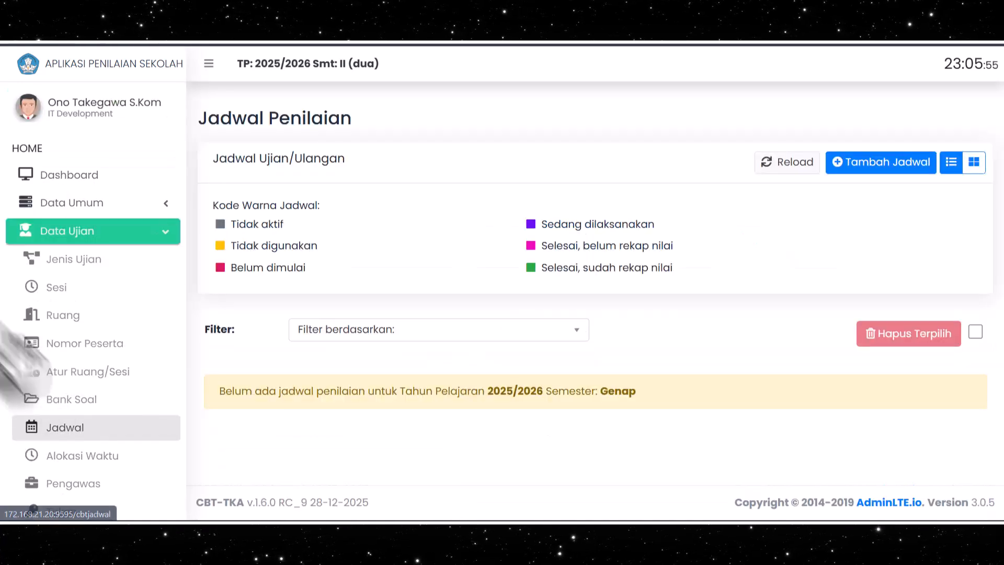
# Filter the administrator's exam schedule list by Semua
pyautogui.click(572, 330)
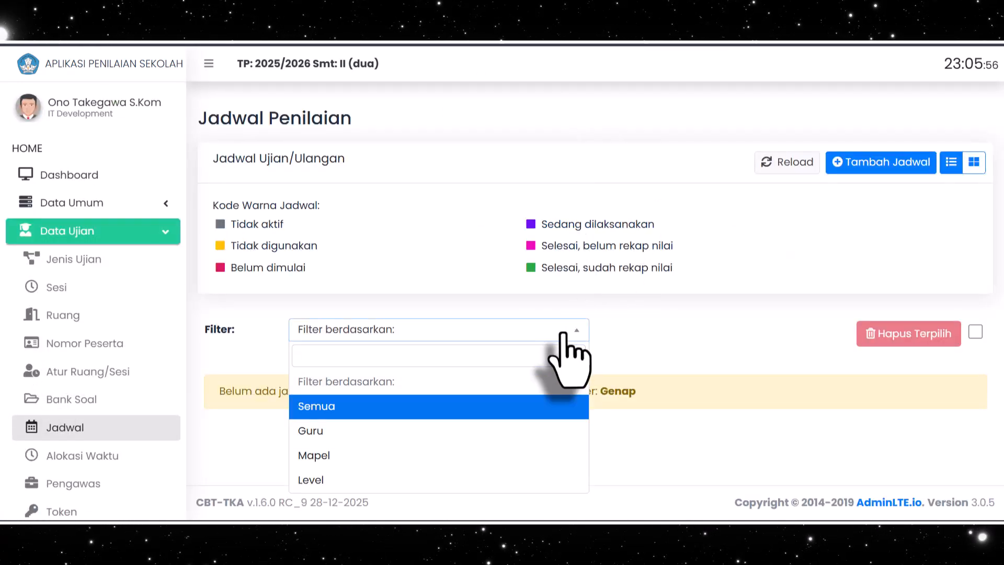
pyautogui.click(342, 407)
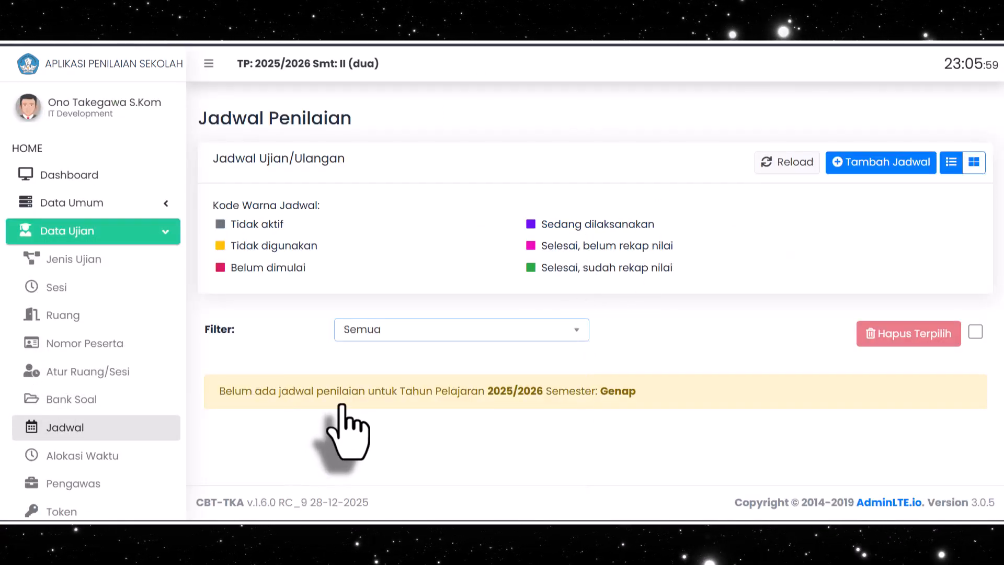
pyautogui.click(529, 335)
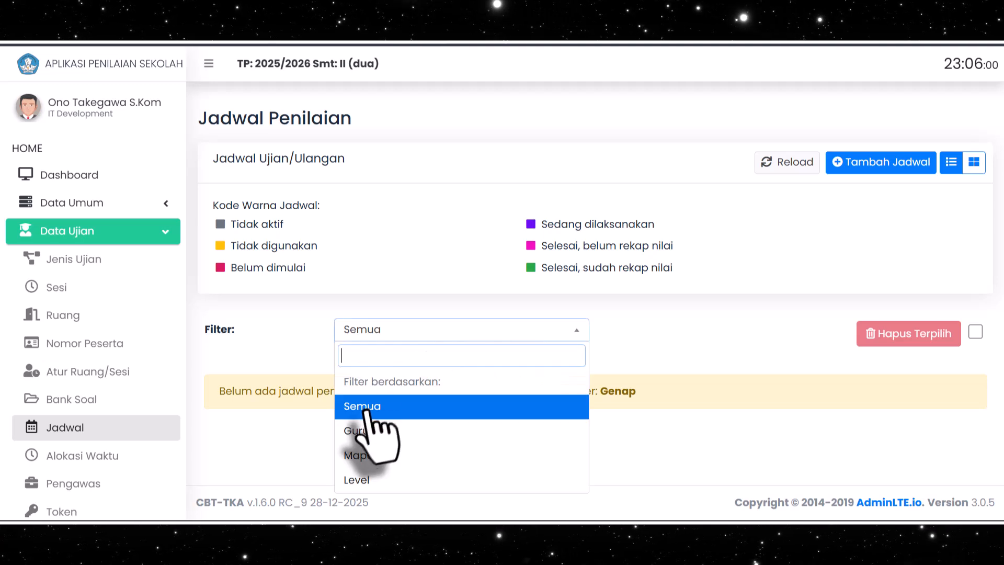
pyautogui.click(359, 407)
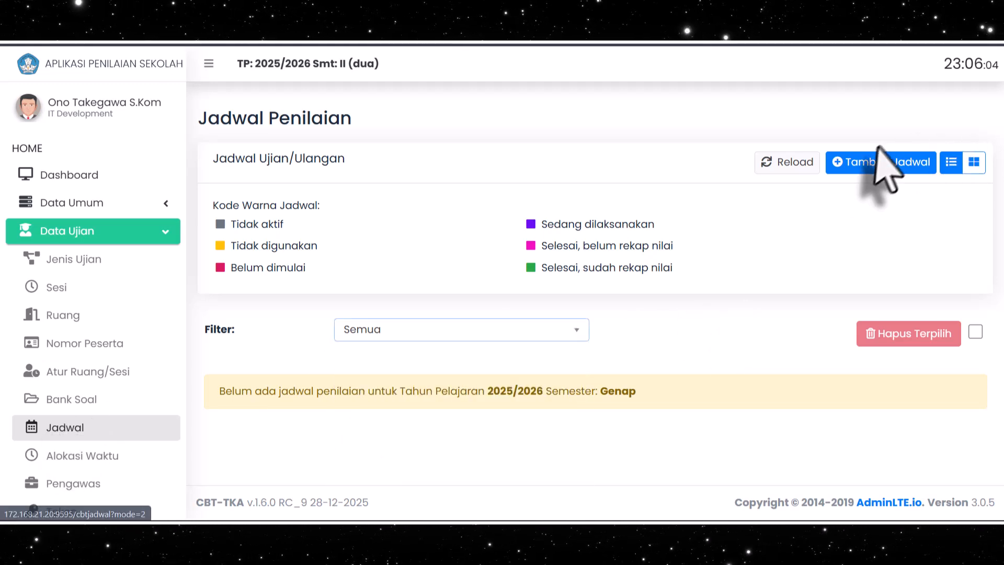
# Start a new exam schedule with subject Informatika, question bank TO-INF-GENAP2026 and assessment type TO
pyautogui.click(872, 166)
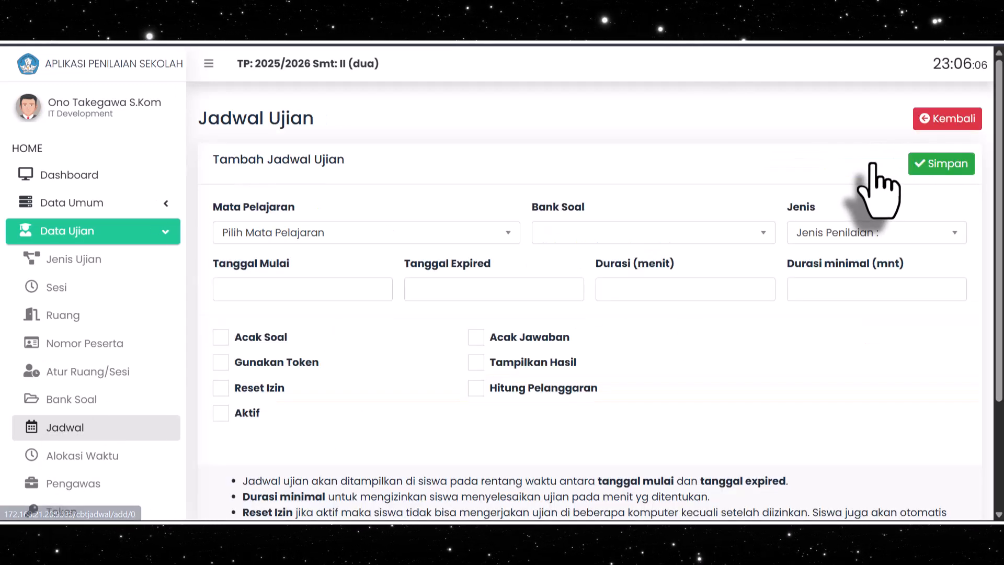
pyautogui.click(317, 235)
pyautogui.scroll(-3, 314, 398)
pyautogui.click(287, 412)
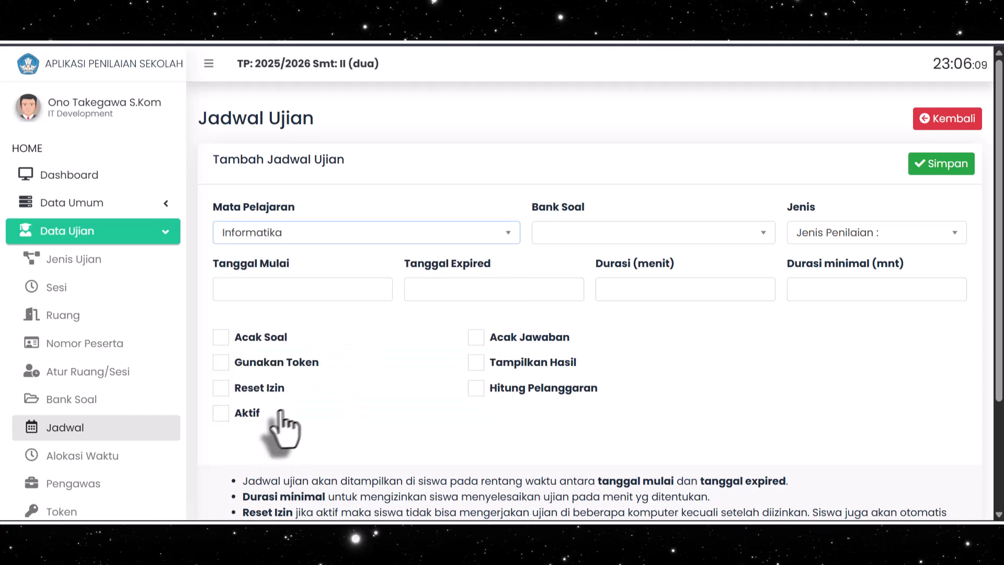
pyautogui.click(577, 234)
pyautogui.click(608, 310)
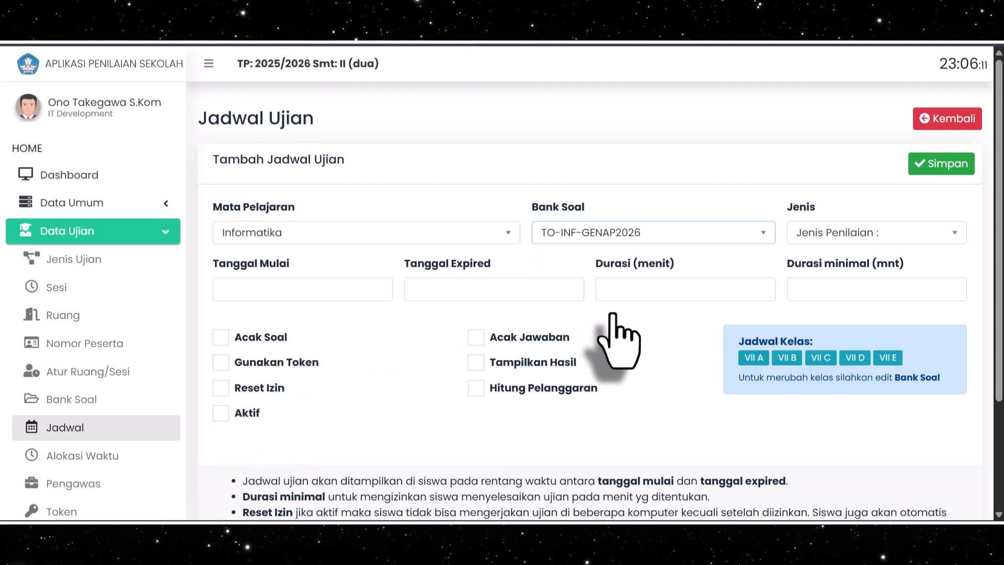
pyautogui.click(826, 233)
pyautogui.click(815, 333)
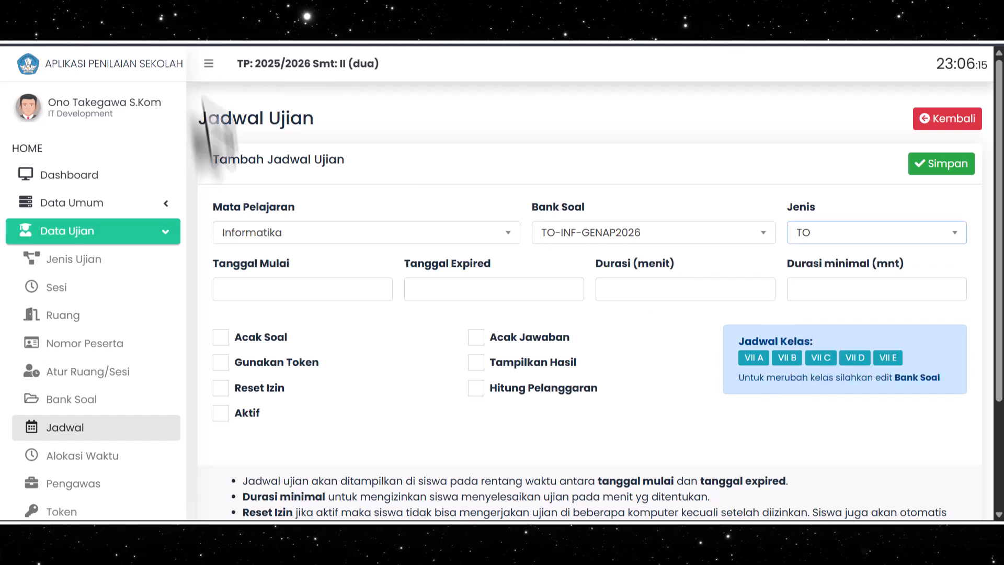
# Set the exam schedule's start date to 2026-03-01 and its expiry date to 2026-03-02
pyautogui.click(288, 296)
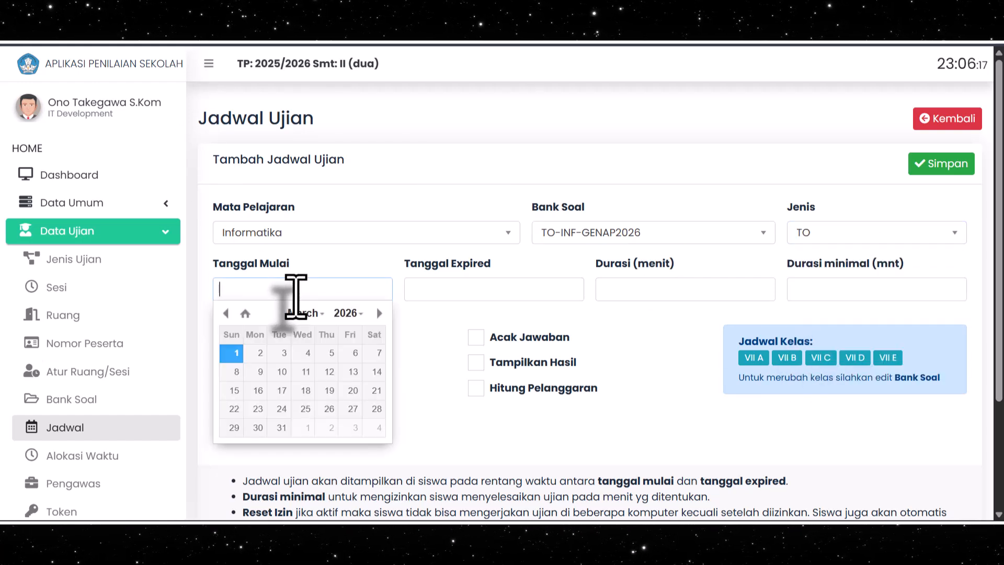
pyautogui.moveTo(913, 519)
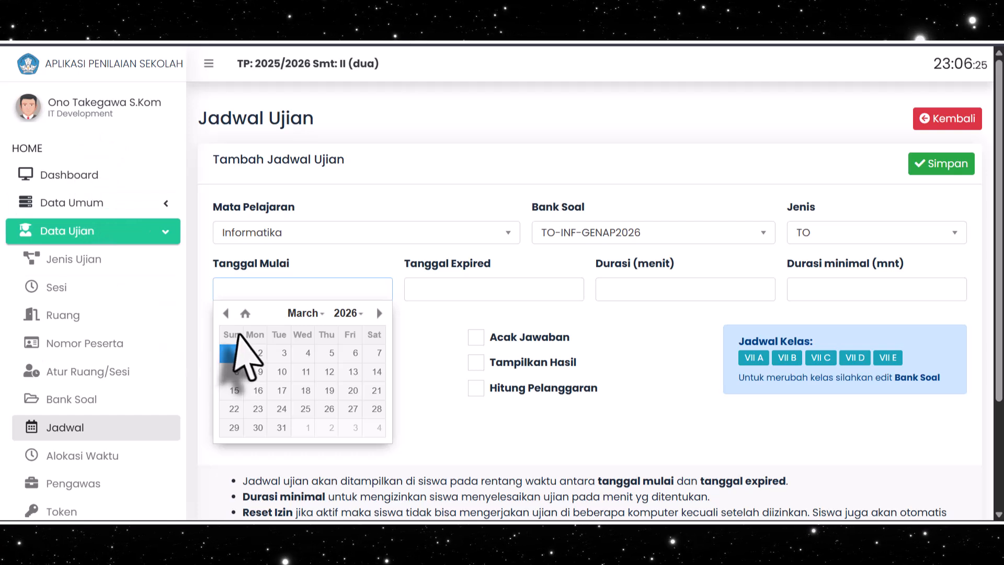
pyautogui.click(234, 352)
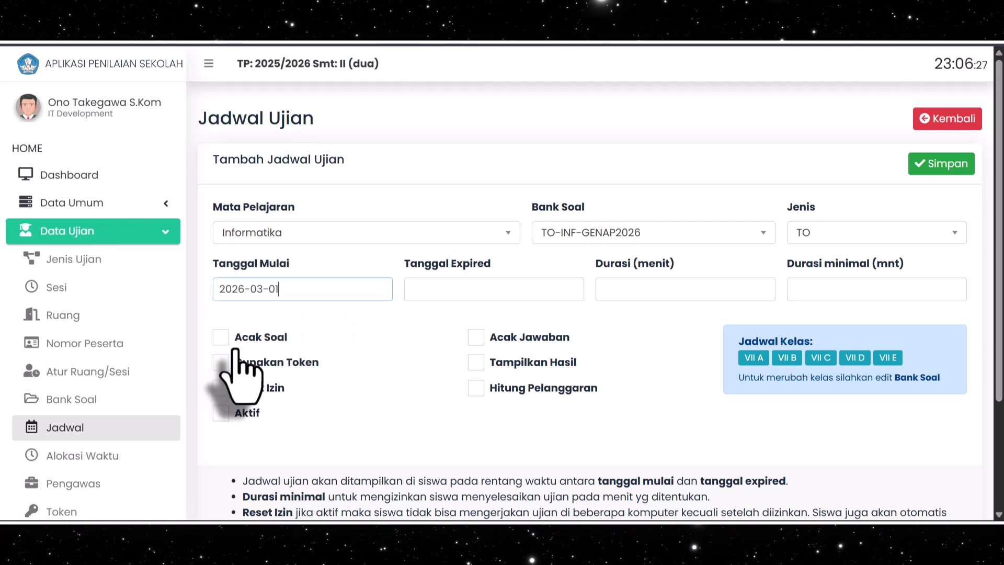
pyautogui.click(440, 288)
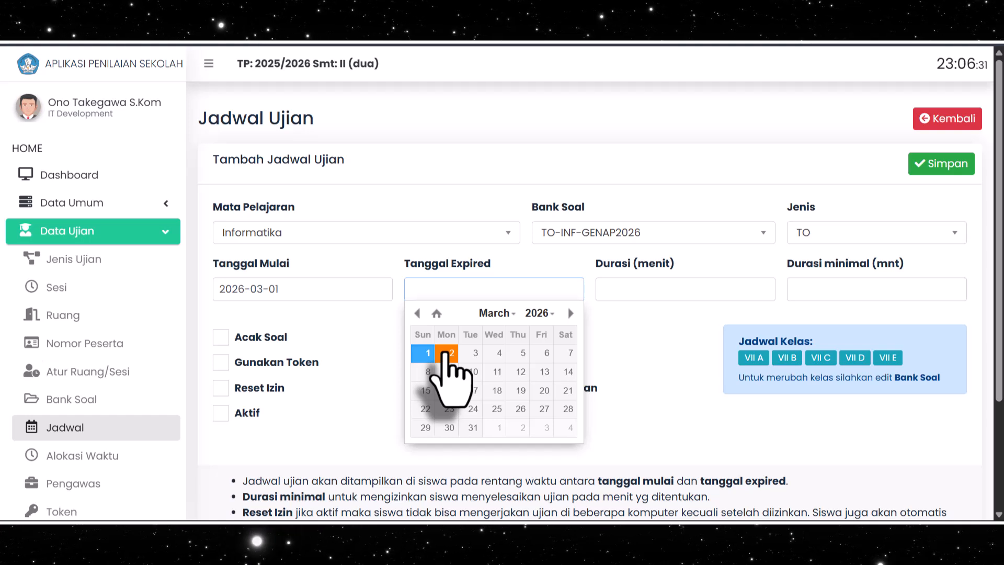
pyautogui.click(445, 352)
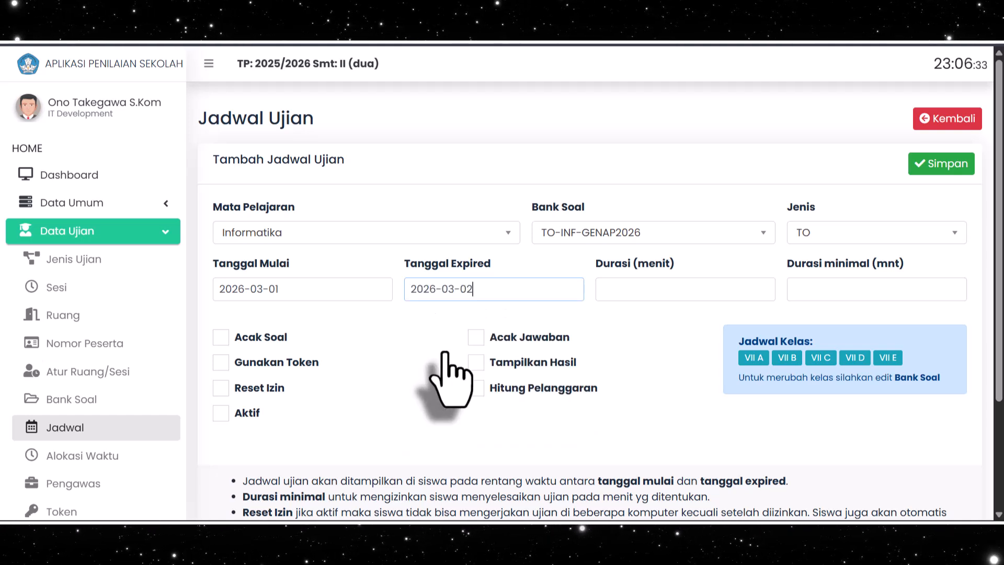
# Set the exam duration to 90 minutes and the minimum duration to 1 minute
pyautogui.click(642, 292)
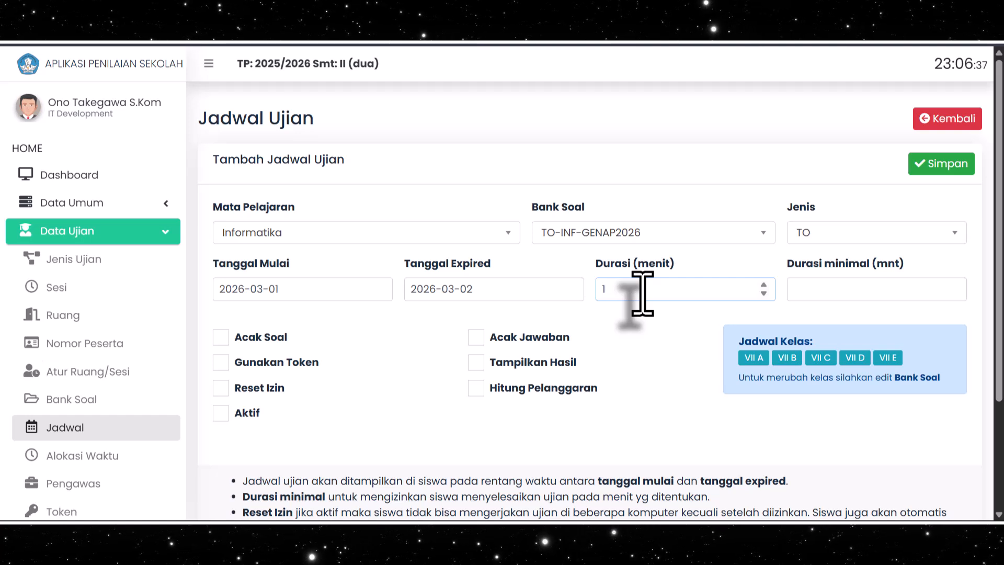
pyautogui.write('90')
pyautogui.click(823, 294)
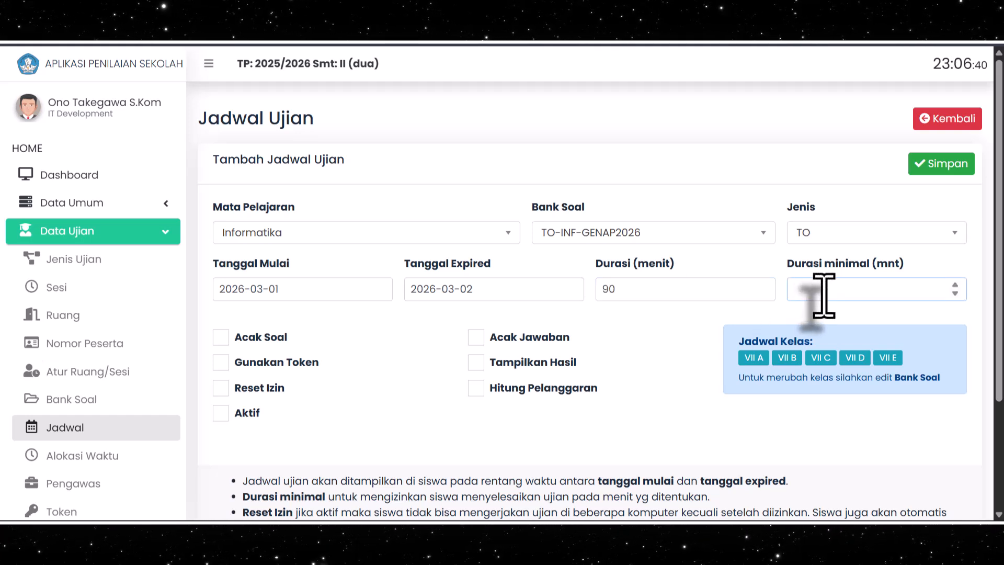
pyautogui.click(674, 341)
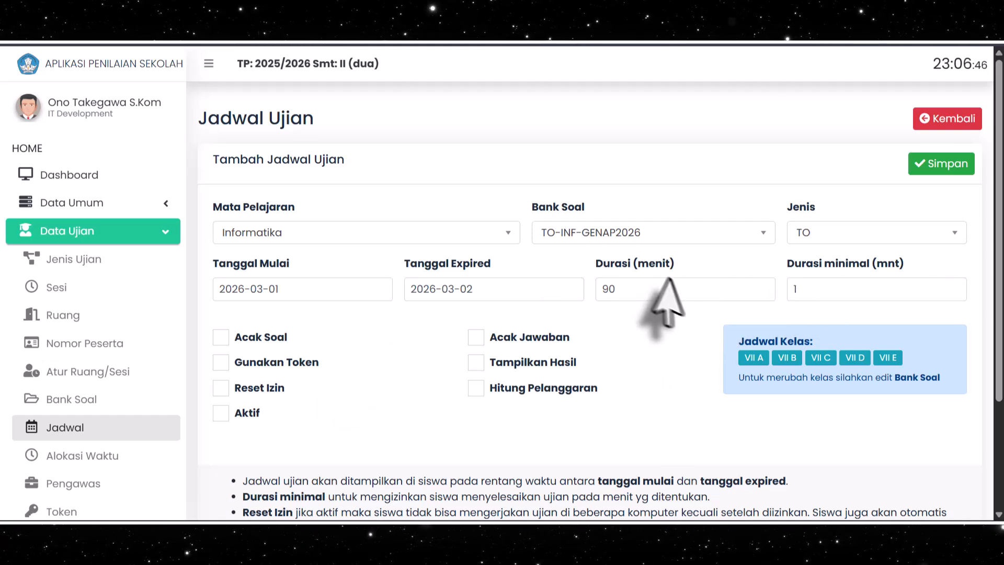
pyautogui.doubleClick(797, 288)
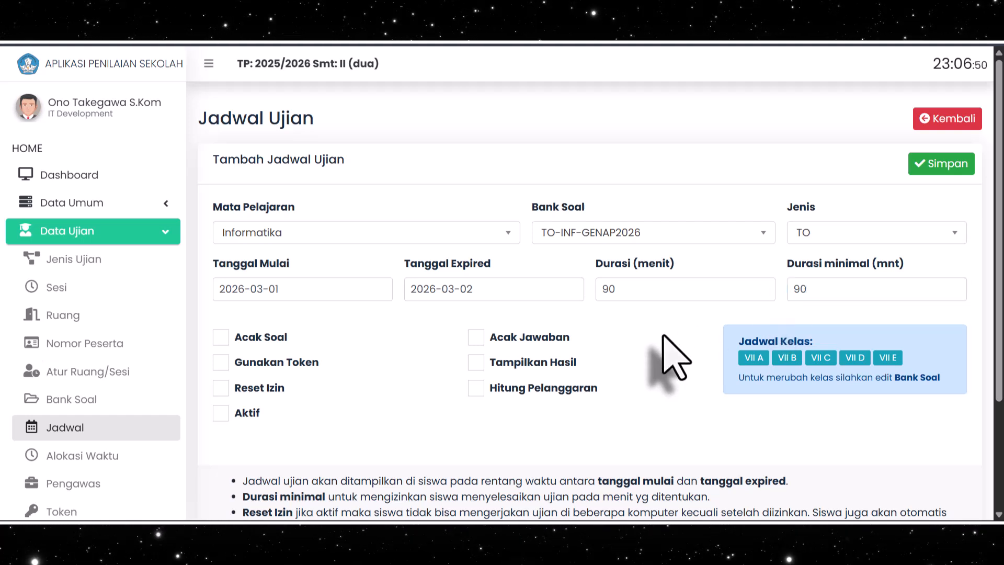
pyautogui.click(807, 288)
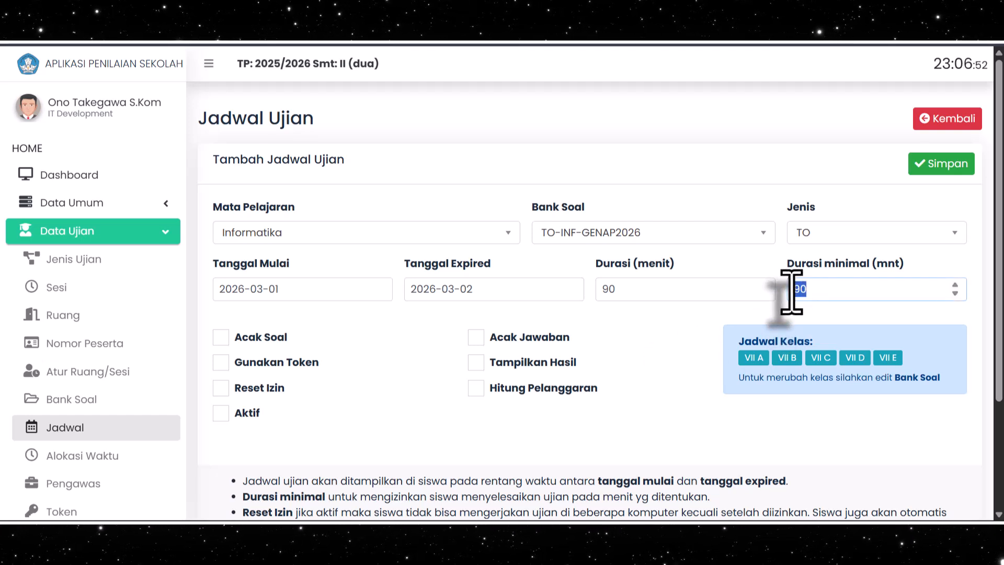
pyautogui.write('1')
# Enable the Acak Soal, Gunakan Token and Acak Jawaban options for the exam schedule
pyautogui.click(237, 338)
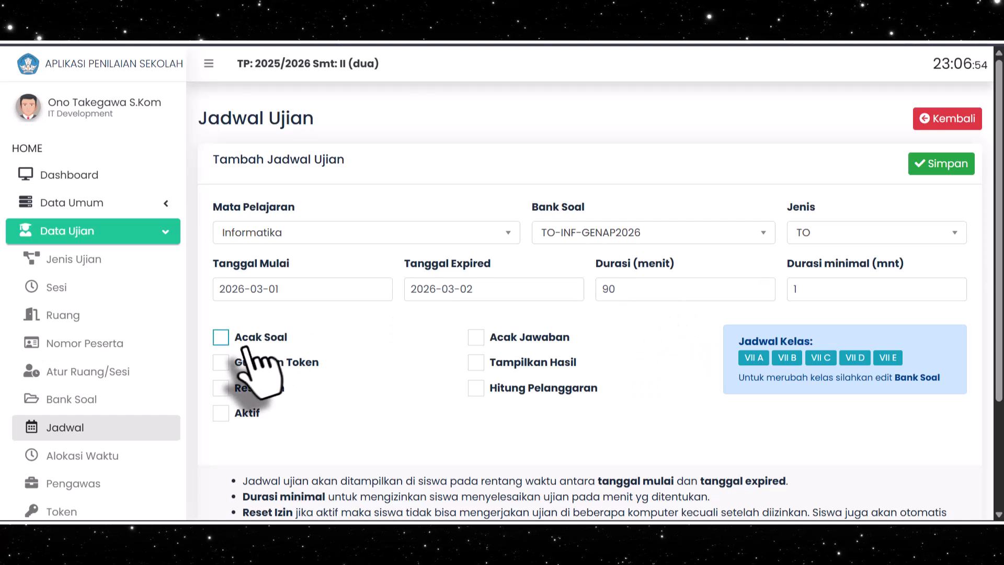
pyautogui.click(242, 362)
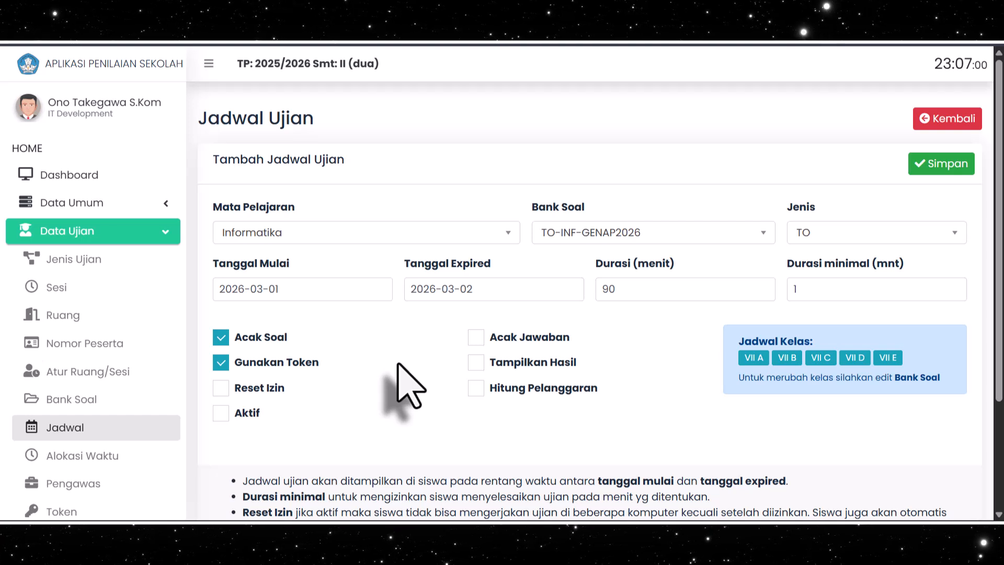
pyautogui.click(476, 337)
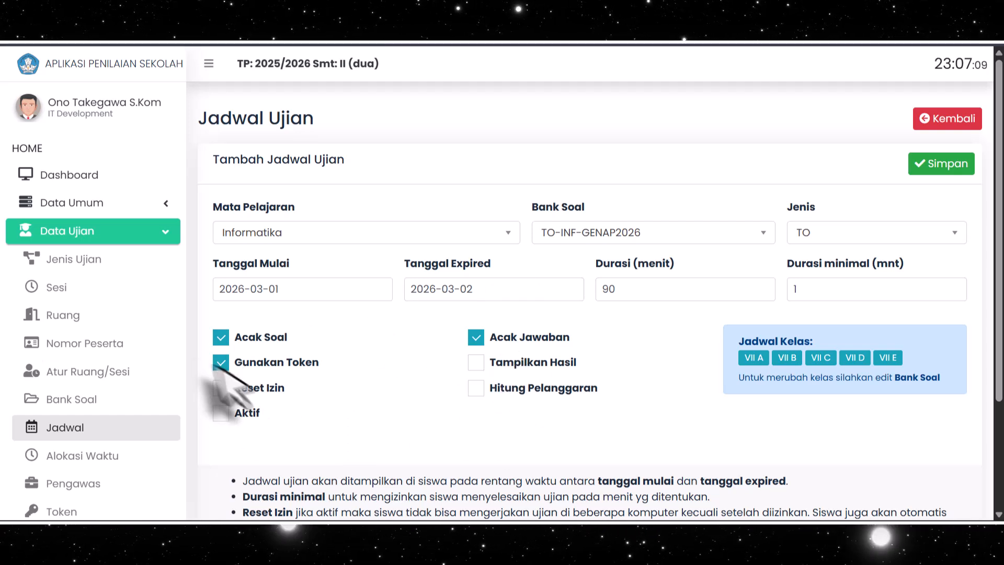
pyautogui.click(477, 388)
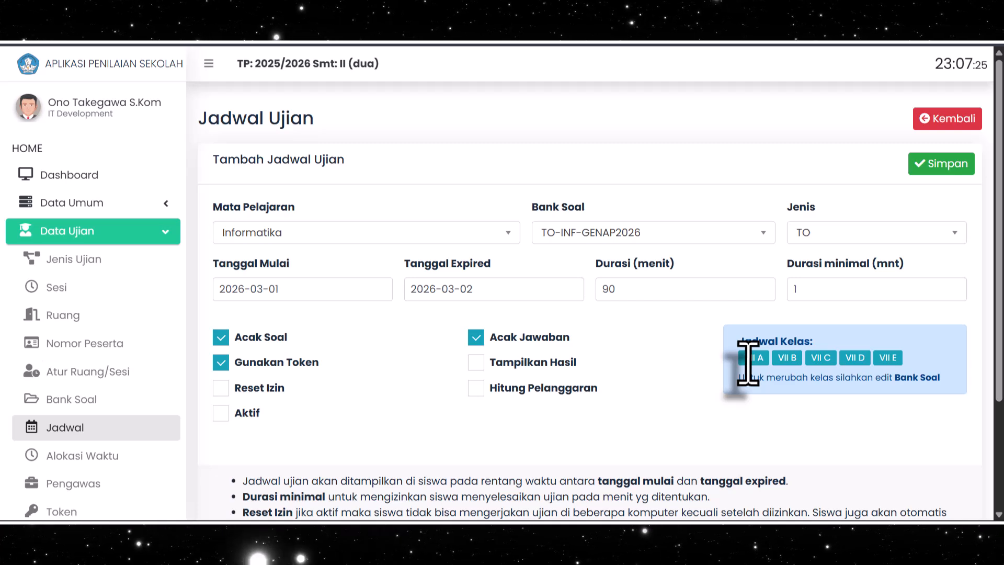
# Save the new Informatika exam schedule and close the confirmation
pyautogui.scroll(-3, 717, 359)
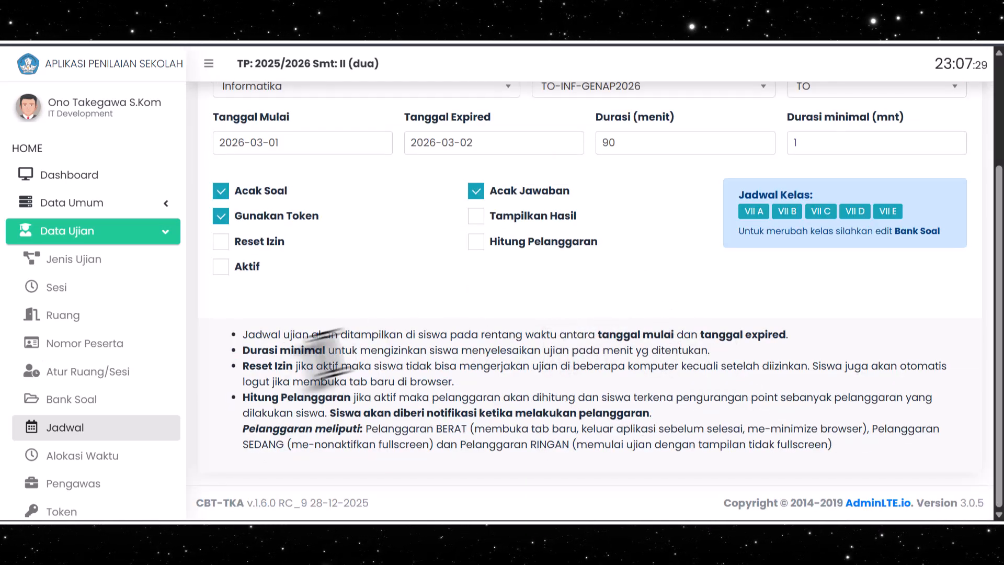
pyautogui.scroll(3, 528, 403)
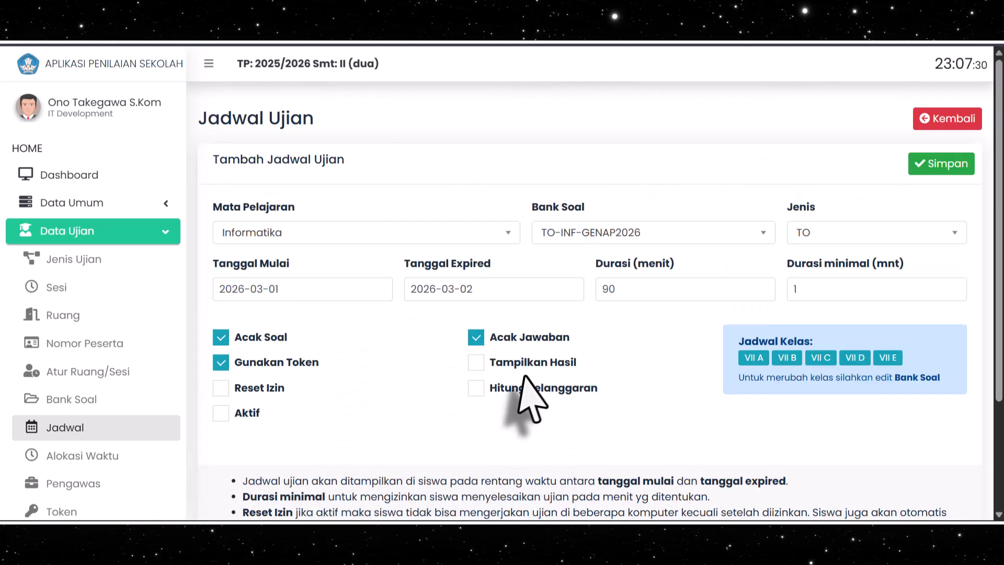
pyautogui.click(938, 166)
pyautogui.click(499, 351)
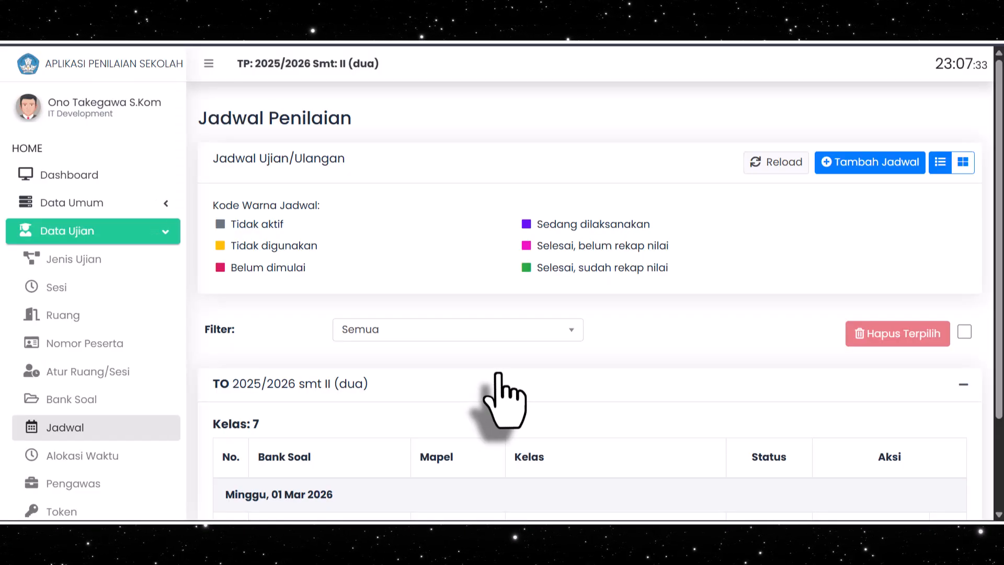
# Activate the TO-INF-GENAP2026 exam schedule for class level 7
pyautogui.scroll(-3, 486, 361)
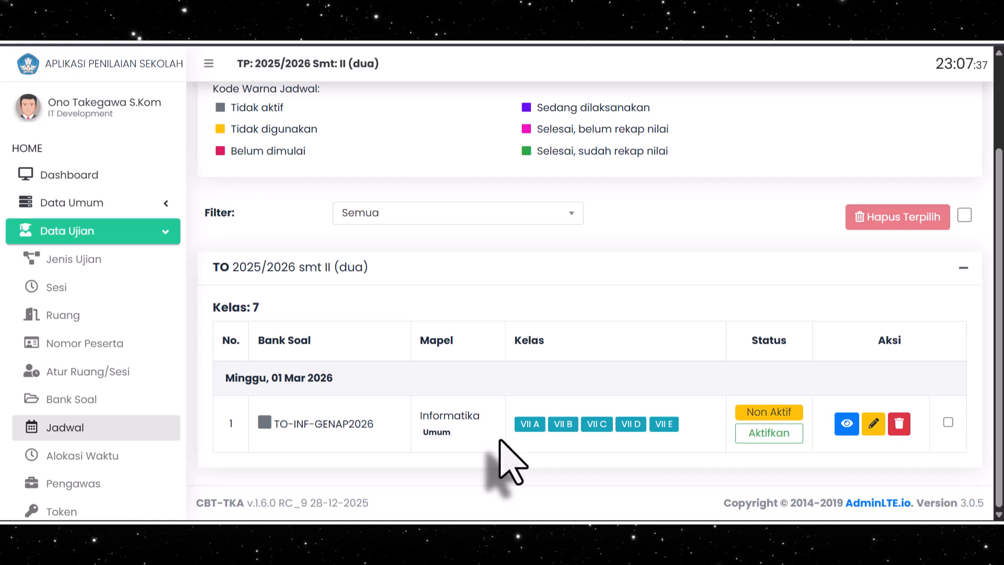
pyautogui.scroll(3, 571, 347)
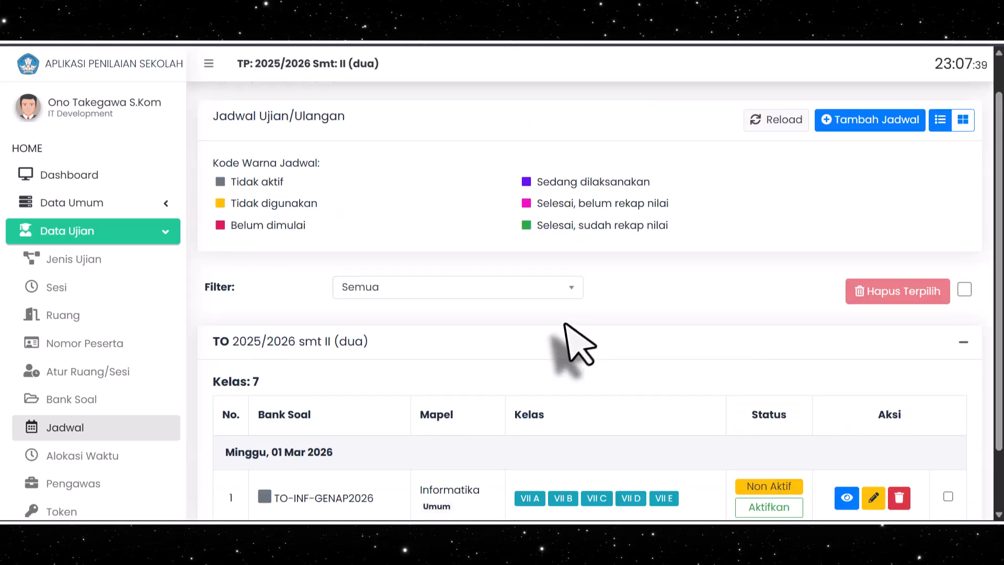
pyautogui.scroll(-3, 564, 324)
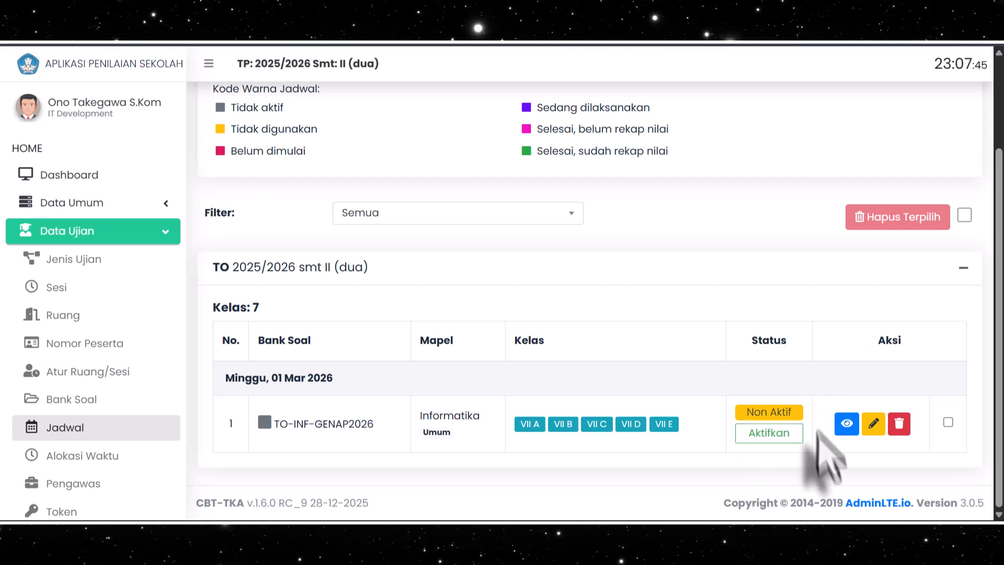
pyautogui.click(767, 434)
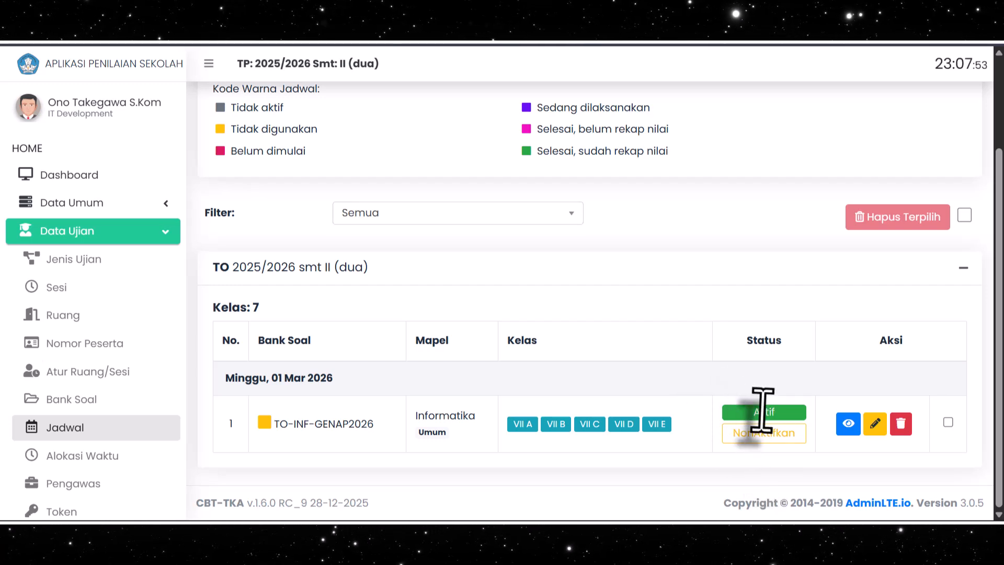
# Compare the colour marker of the TO-INF-GENAP2026 schedule with the schedule colour legend
pyautogui.scroll(2, 335, 426)
pyautogui.scroll(-2, 314, 428)
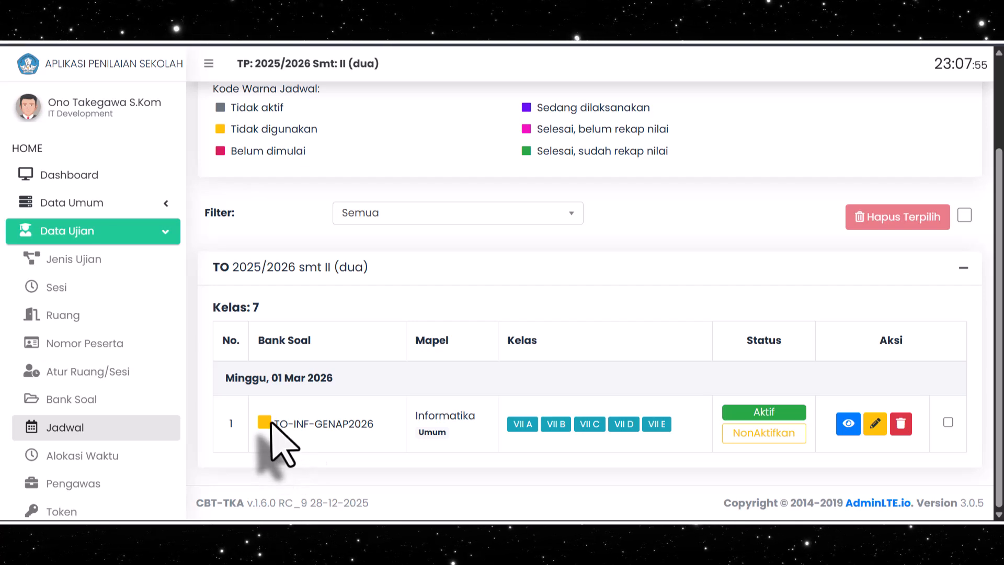
pyautogui.scroll(2, 269, 426)
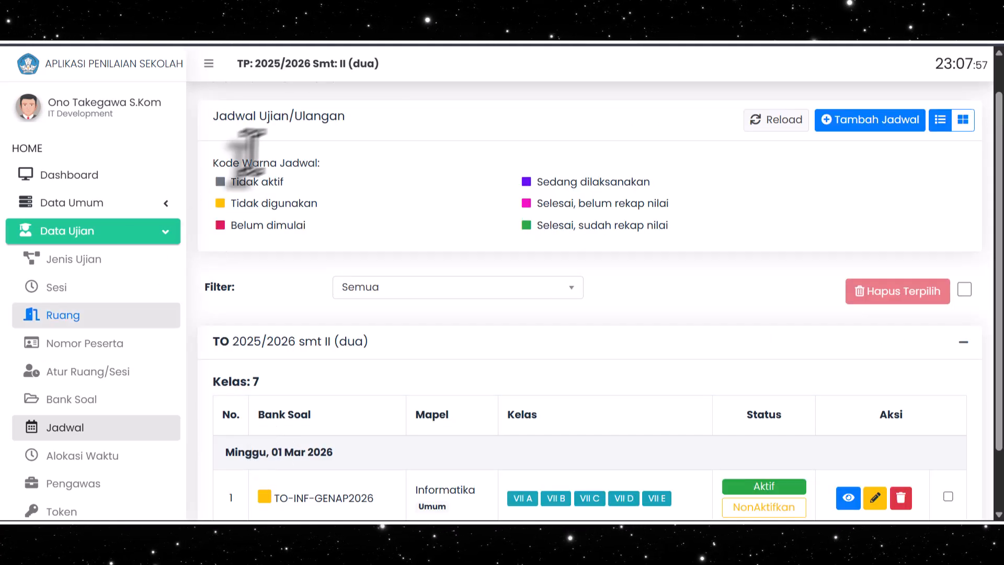
pyautogui.scroll(-2, 369, 224)
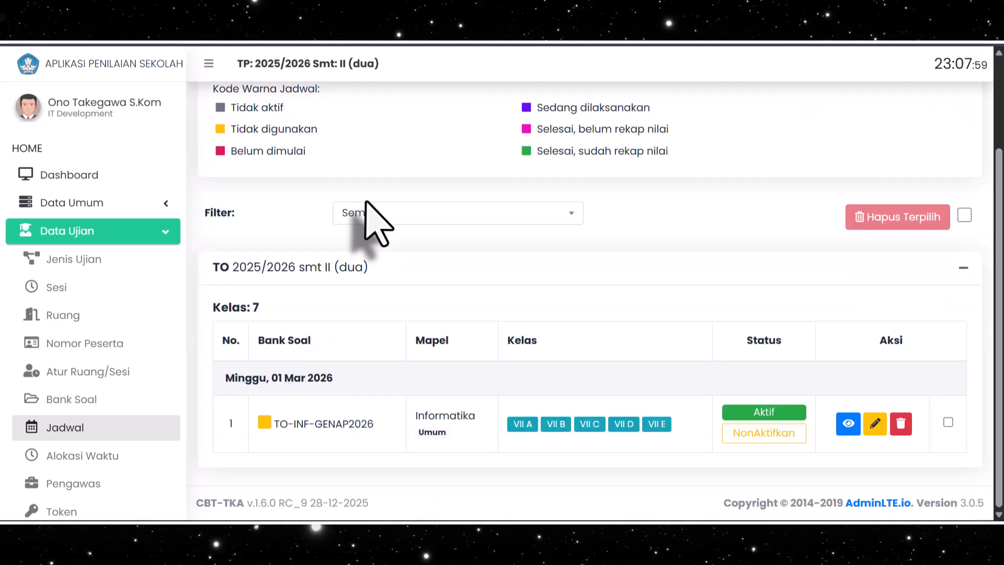
pyautogui.scroll(2, 300, 193)
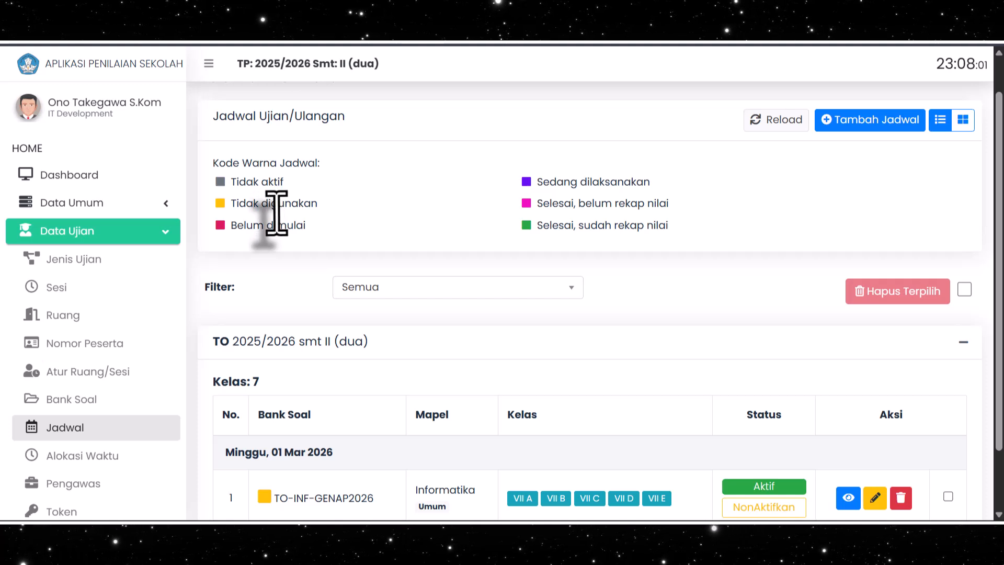
pyautogui.scroll(-2, 276, 213)
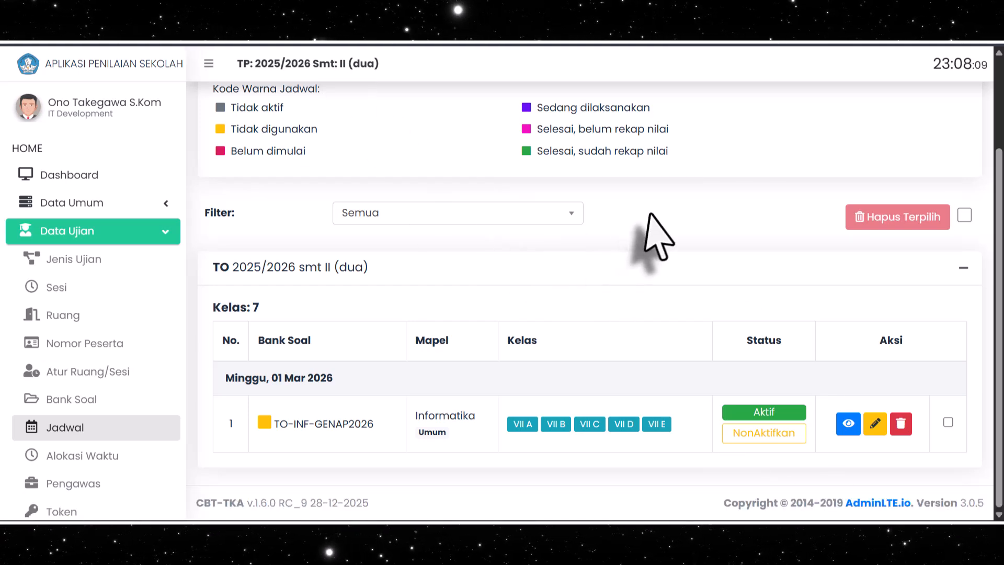
pyautogui.scroll(2, 650, 236)
pyautogui.scroll(-2, 762, 224)
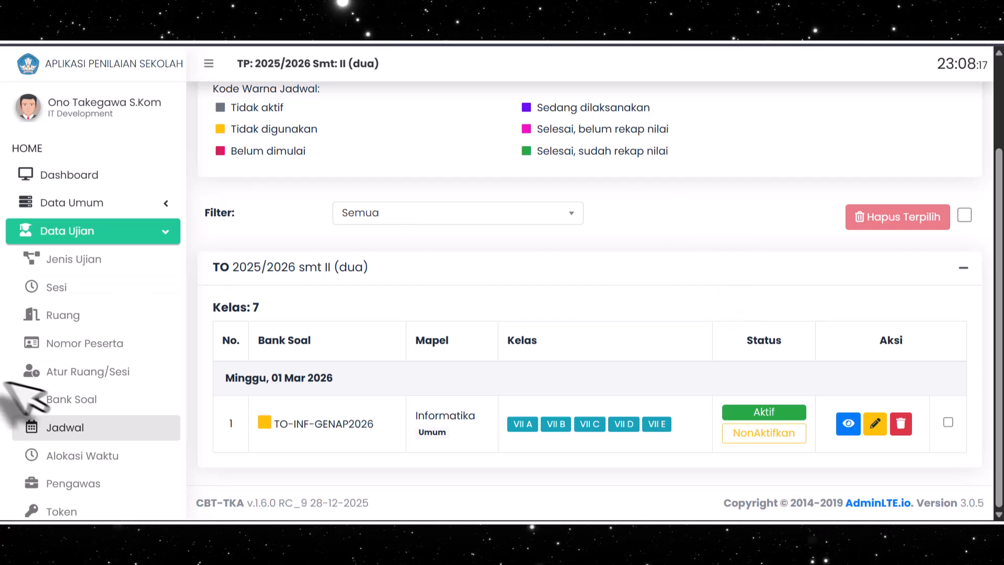
# Log out of the administrator account and sign in with the saved teacher username and password
pyautogui.scroll(-3, 102, 366)
pyautogui.scroll(-2, 102, 384)
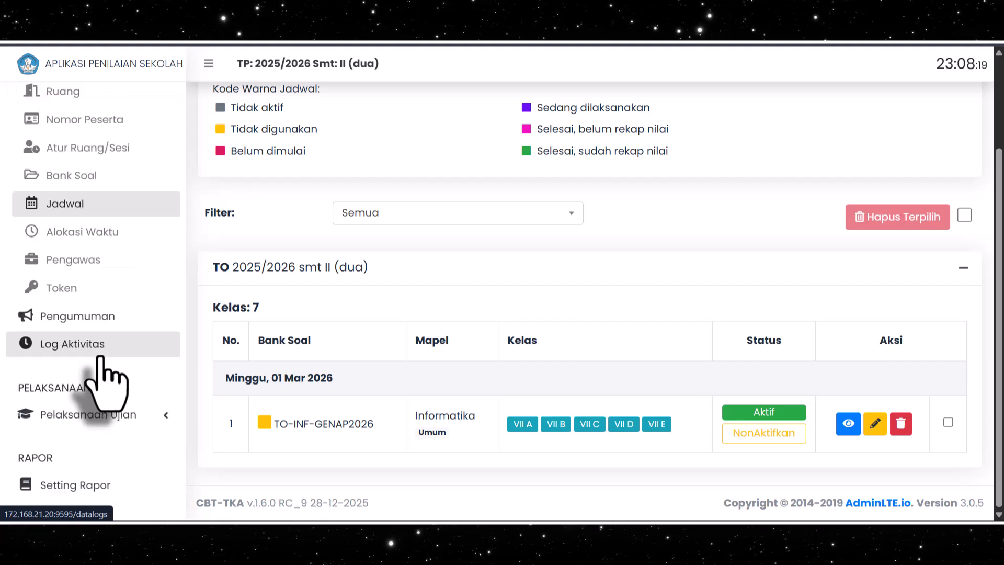
pyautogui.scroll(4, 107, 381)
pyautogui.scroll(-6, 79, 377)
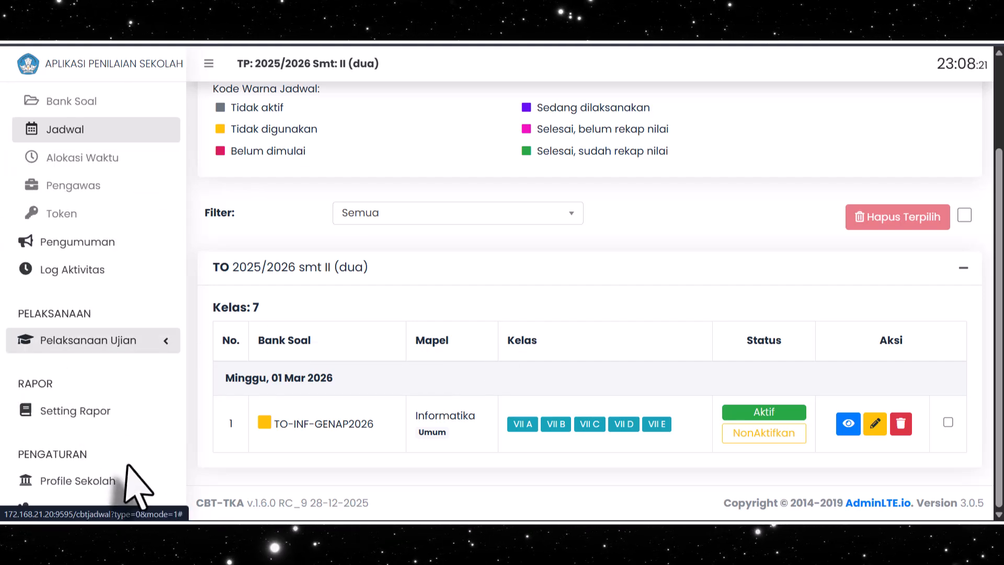
pyautogui.scroll(-2, 131, 460)
pyautogui.click(59, 468)
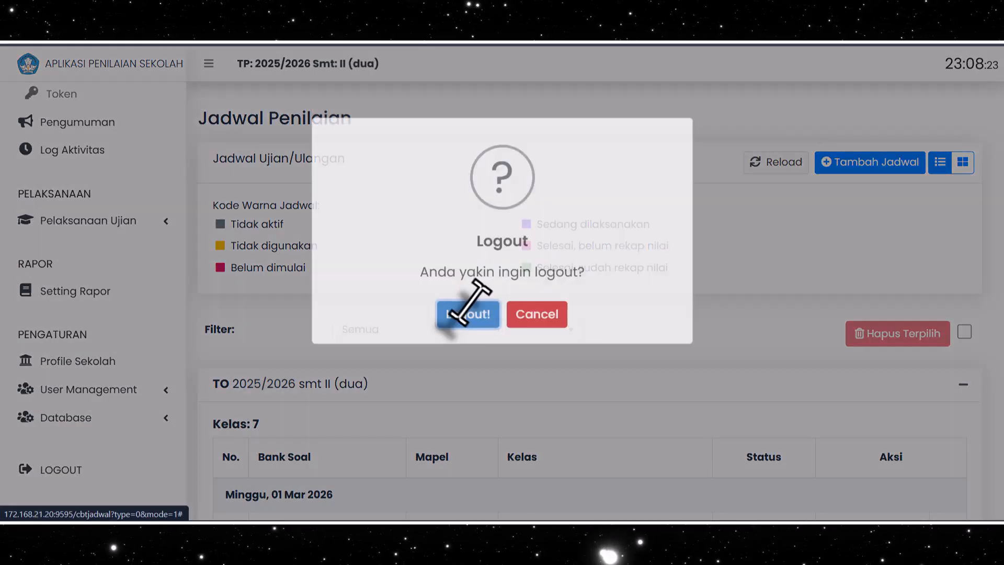
pyautogui.click(466, 366)
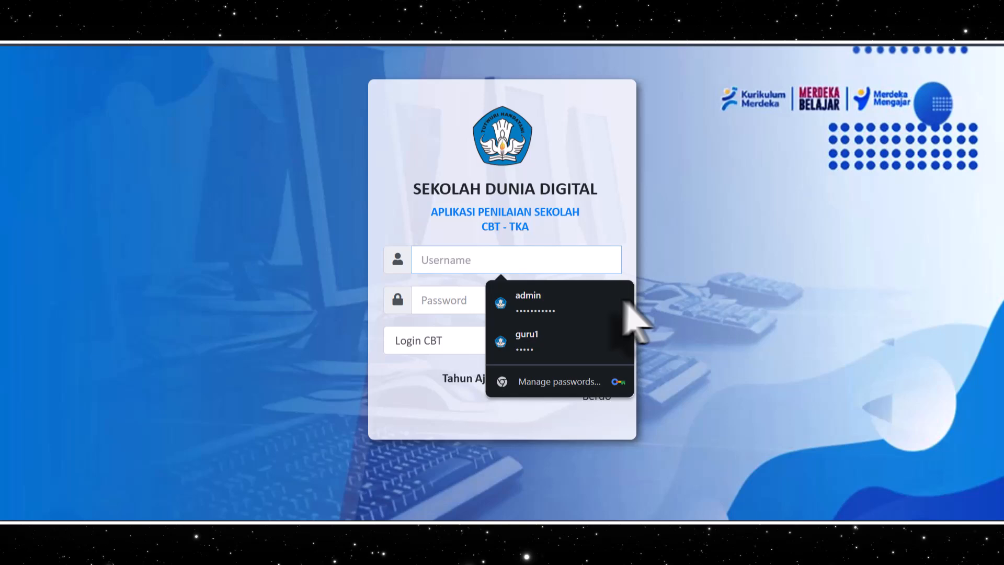
pyautogui.click(554, 342)
pyautogui.click(582, 340)
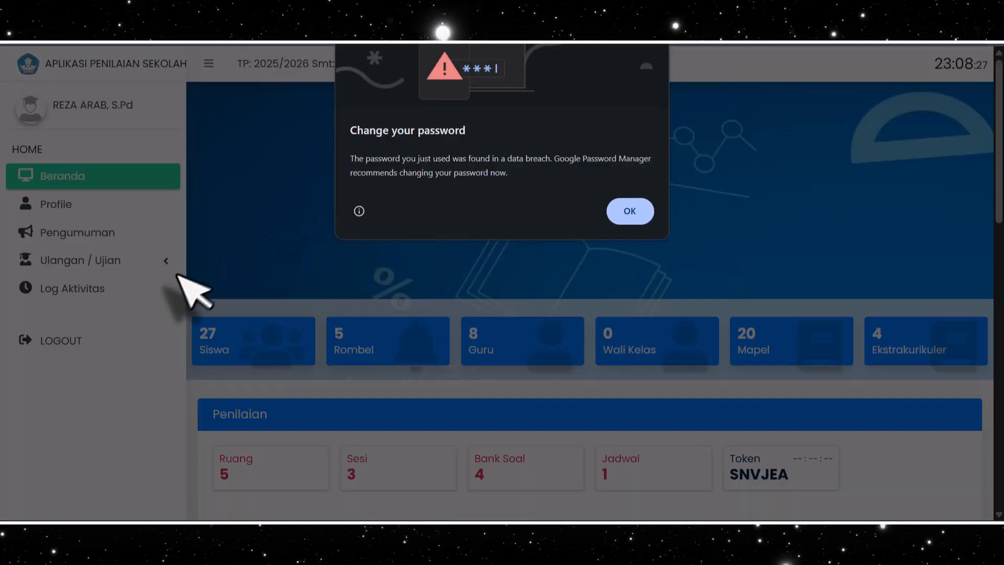
pyautogui.click(622, 208)
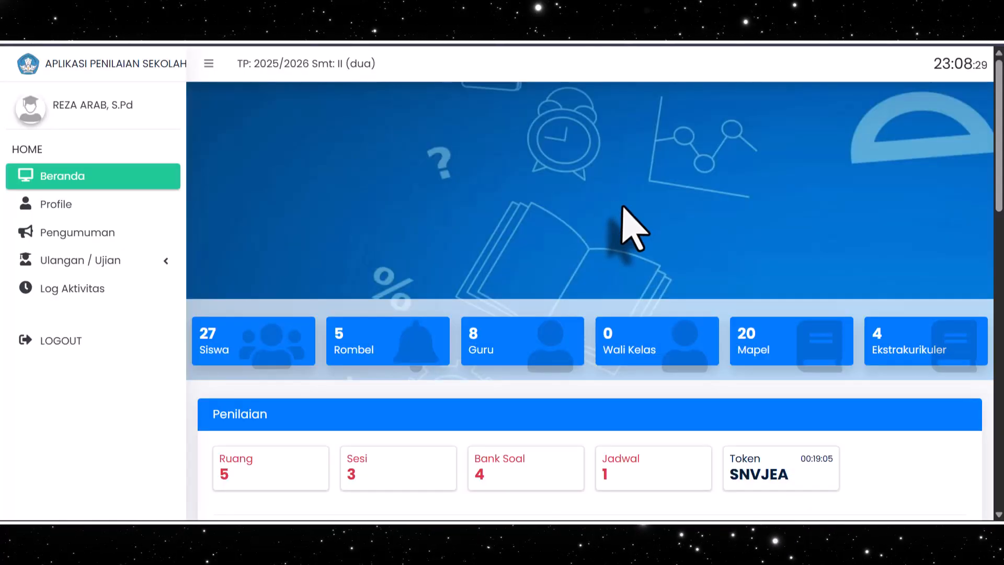
# Open the Status Siswa page for exams in the teacher account
pyautogui.click(79, 259)
pyautogui.scroll(-2, 120, 293)
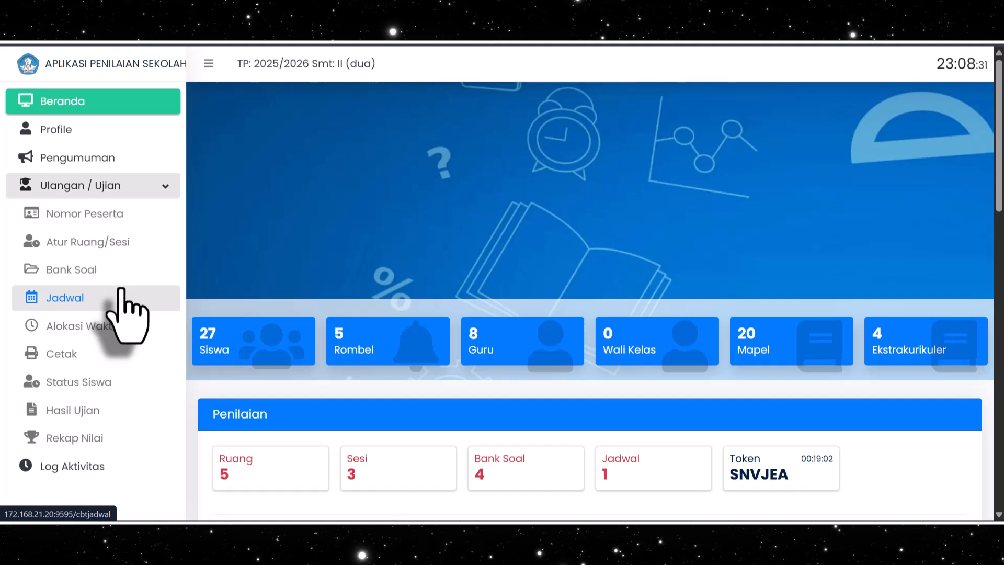
pyautogui.click(89, 384)
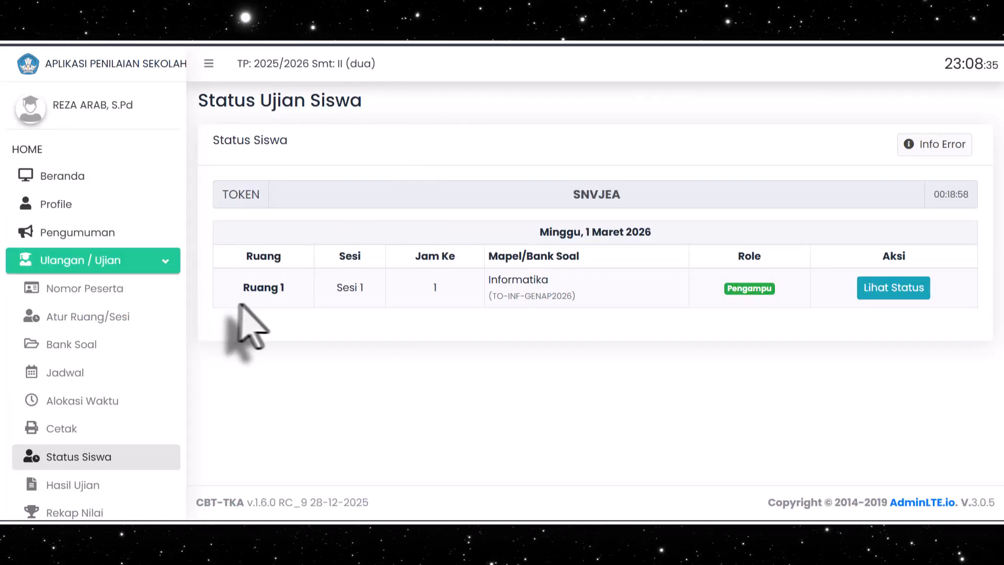
# Open the student status for the Informatika TO-INF-GENAP2026 exam in Ruang 1, Sesi 1, and review each student's progress
pyautogui.click(867, 287)
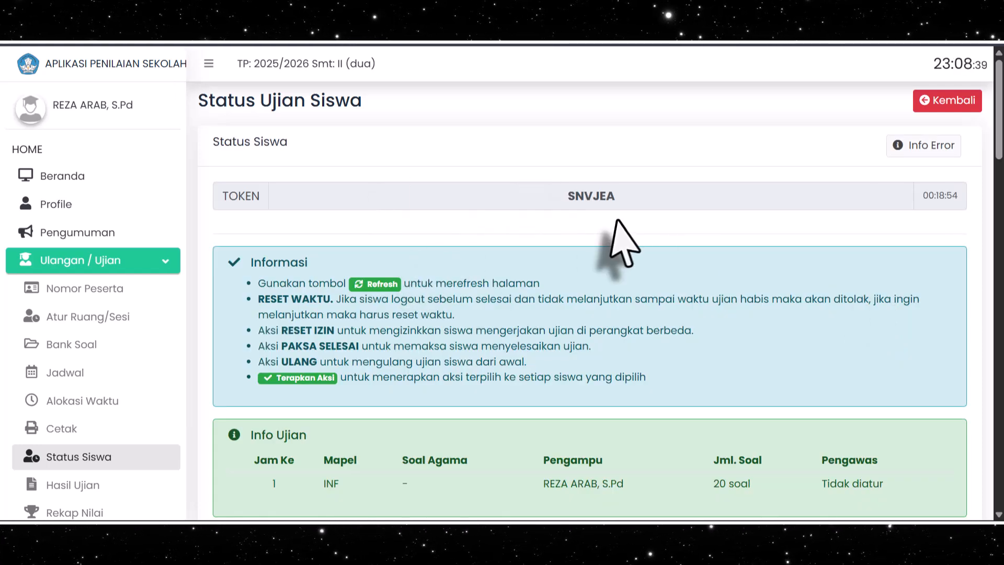
pyautogui.scroll(-8, 596, 241)
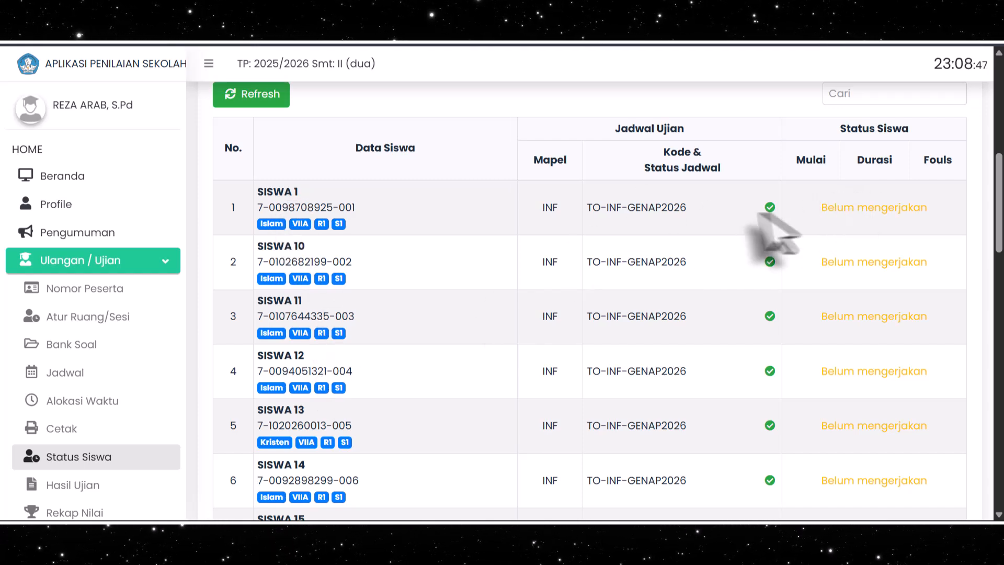
pyautogui.scroll(-8, 711, 288)
pyautogui.scroll(8, 719, 297)
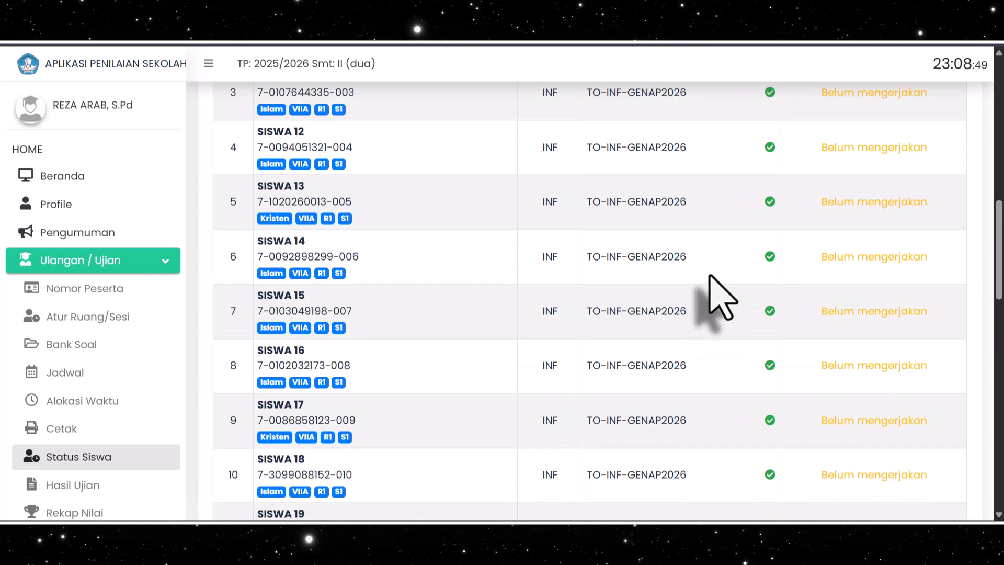
# Display the Hasil Ujian results for class VII A and the INF (TO-INF-GENAP2026) schedule
pyautogui.scroll(-1, 152, 285)
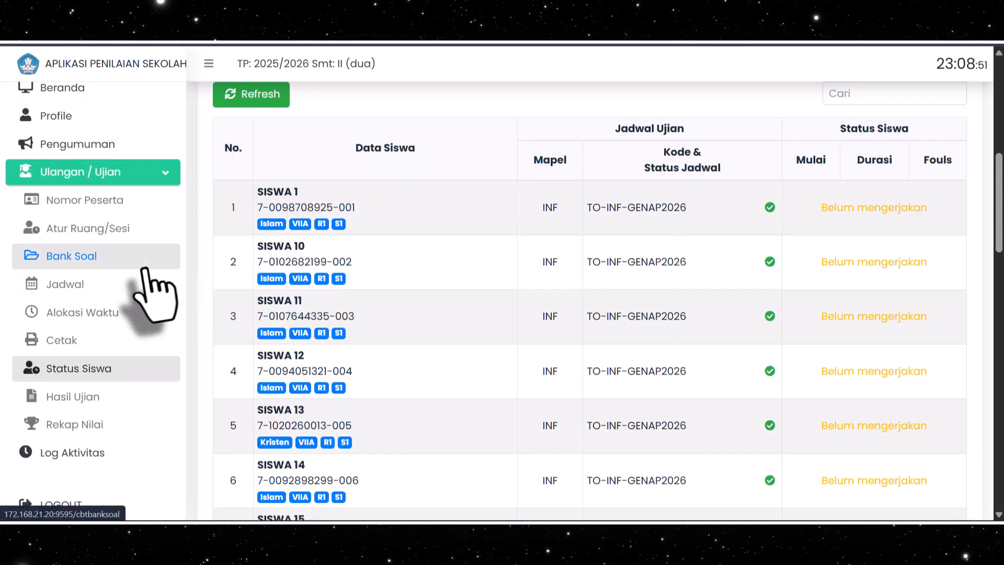
pyautogui.click(79, 395)
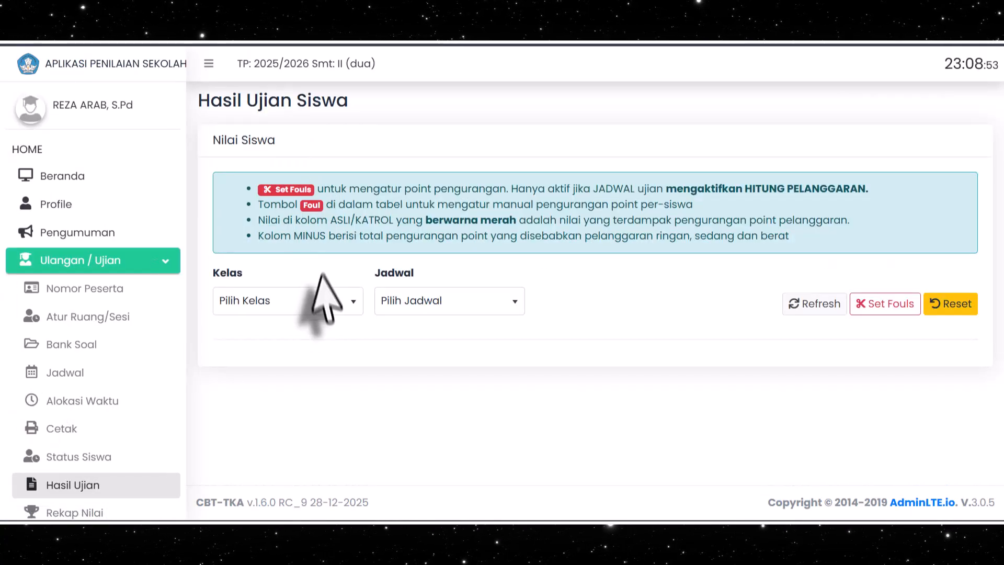
pyautogui.click(325, 301)
pyautogui.click(261, 381)
pyautogui.click(449, 306)
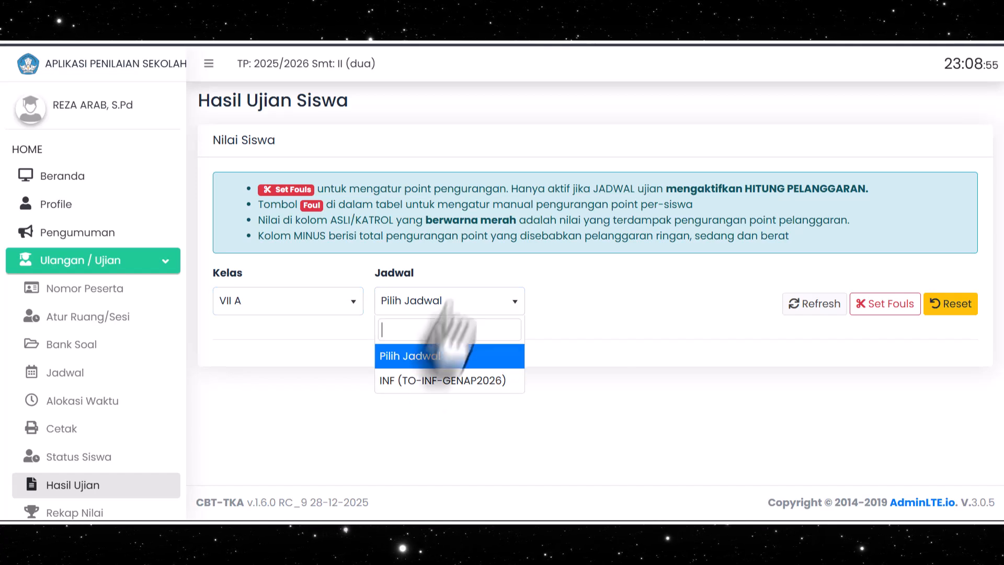
pyautogui.click(456, 381)
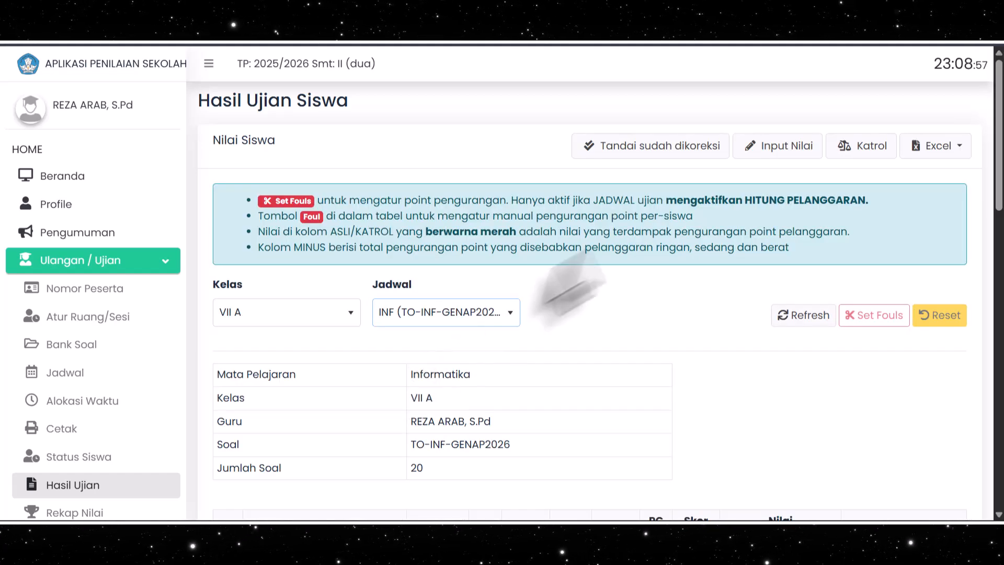
# Review the VII A student score table and the available Excel export options
pyautogui.scroll(-4, 673, 259)
pyautogui.scroll(-3, 685, 281)
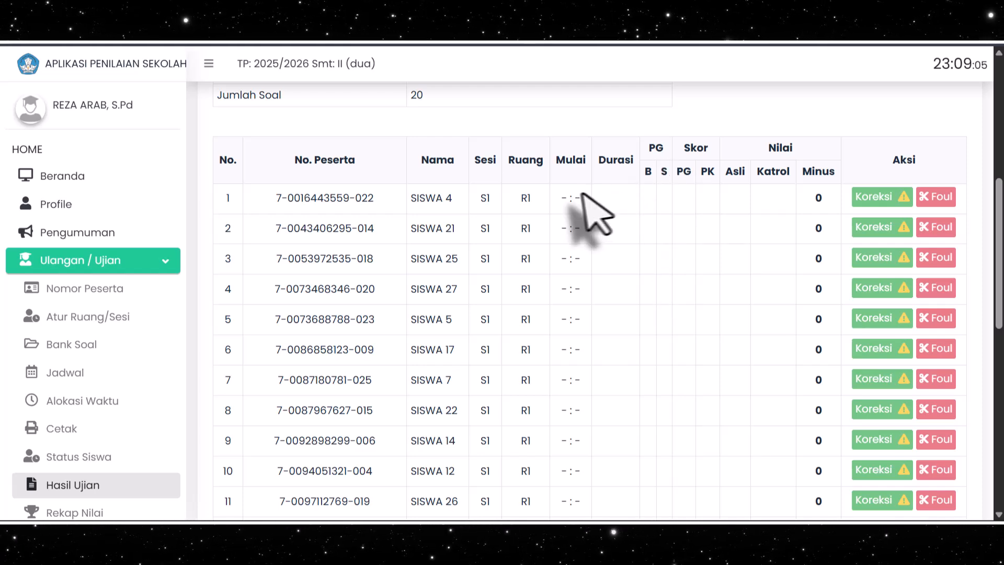
pyautogui.scroll(-8, 732, 267)
pyautogui.scroll(12, 727, 283)
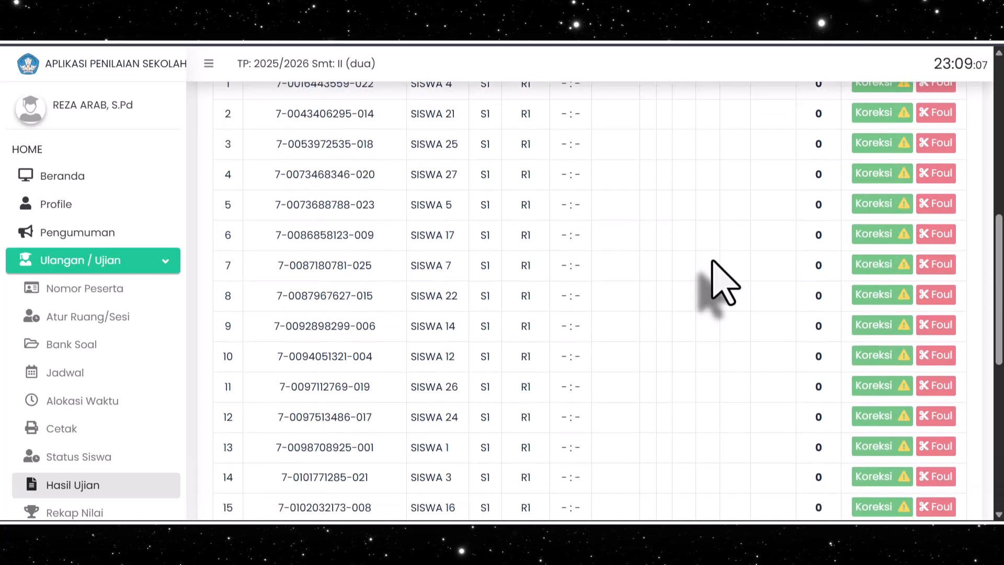
pyautogui.click(952, 145)
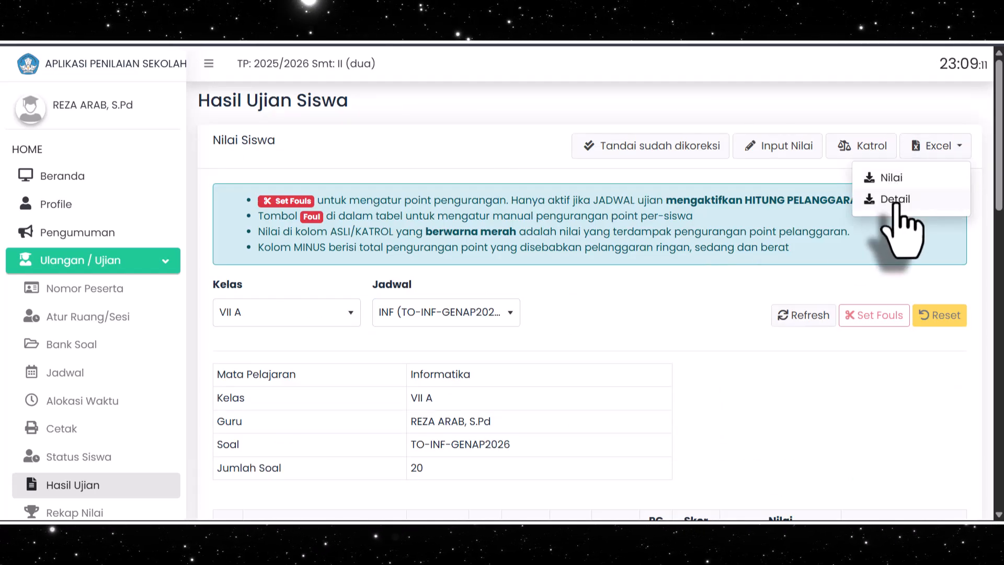
# Open the Rekap Nilai page and check its list filtered by Jadwal belum rekap and by Semua
pyautogui.scroll(-2, 89, 407)
pyautogui.click(83, 428)
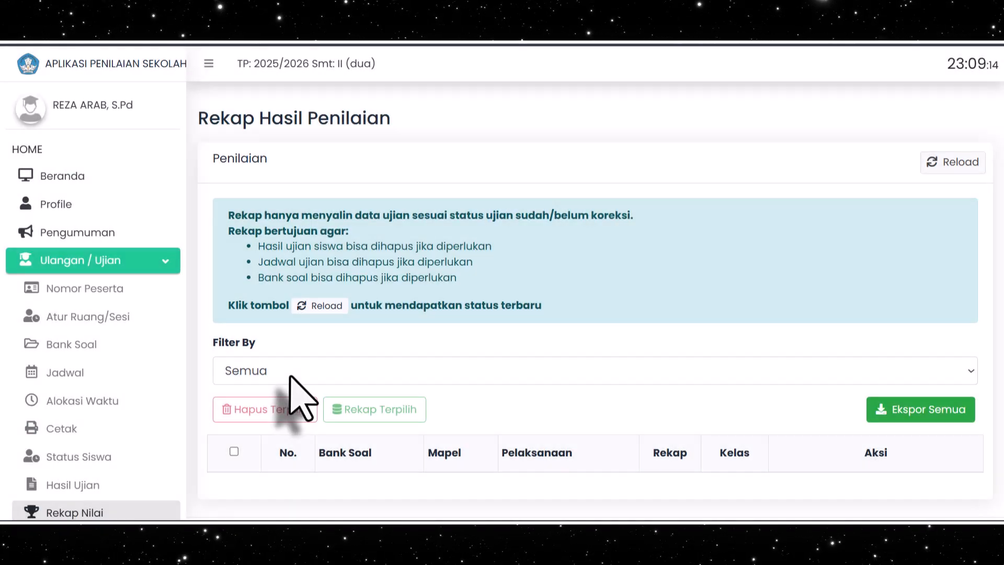
pyautogui.click(287, 374)
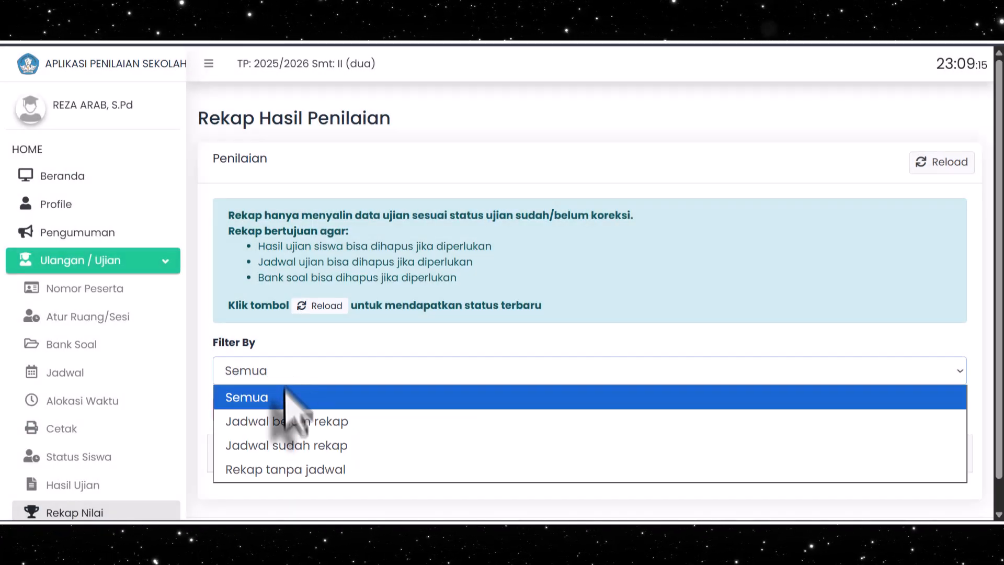
pyautogui.click(291, 420)
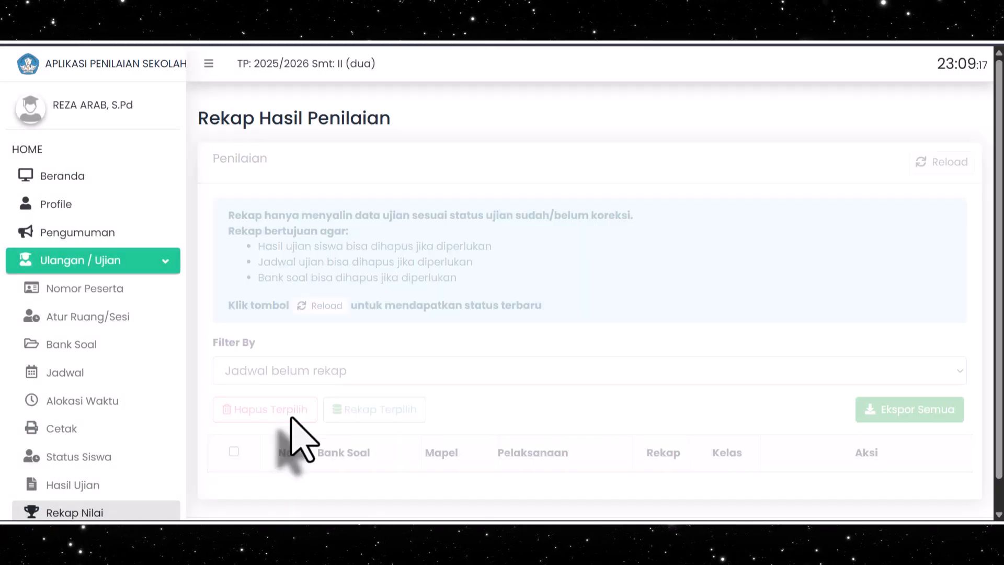
pyautogui.scroll(-1, 481, 336)
pyautogui.click(313, 339)
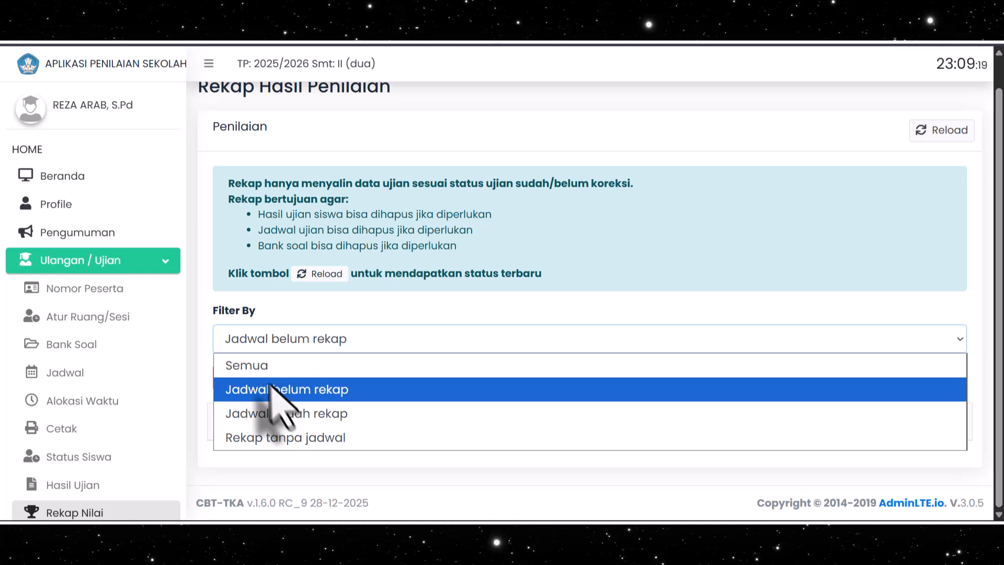
pyautogui.click(277, 365)
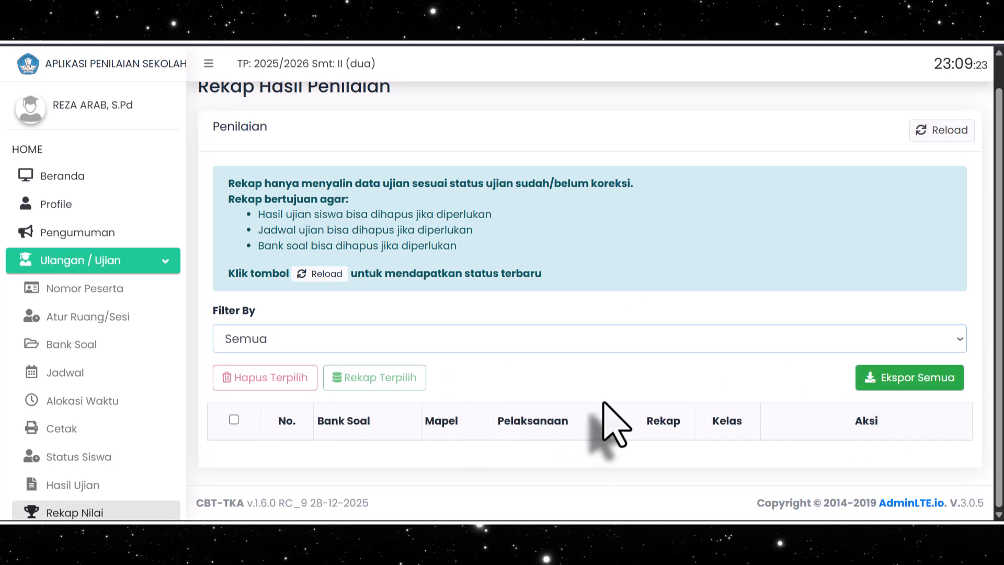
# Log out of the teacher account and confirm the logout
pyautogui.scroll(-2, 150, 346)
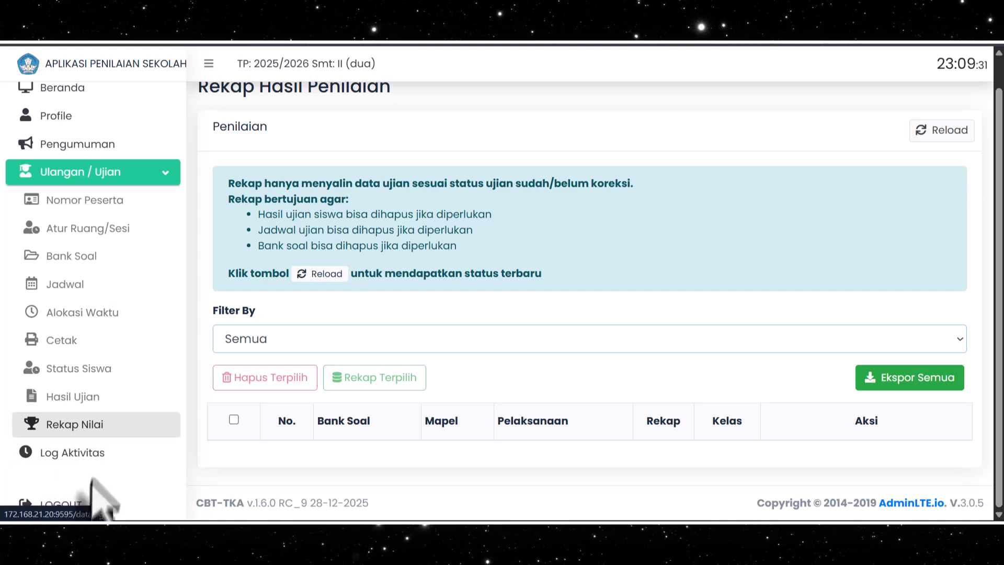
pyautogui.click(86, 506)
pyautogui.click(460, 354)
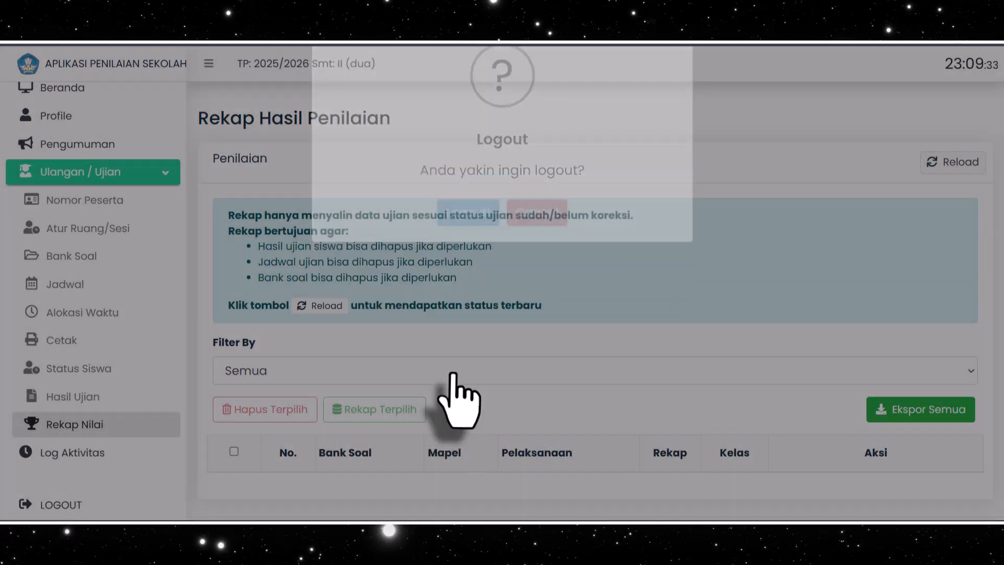